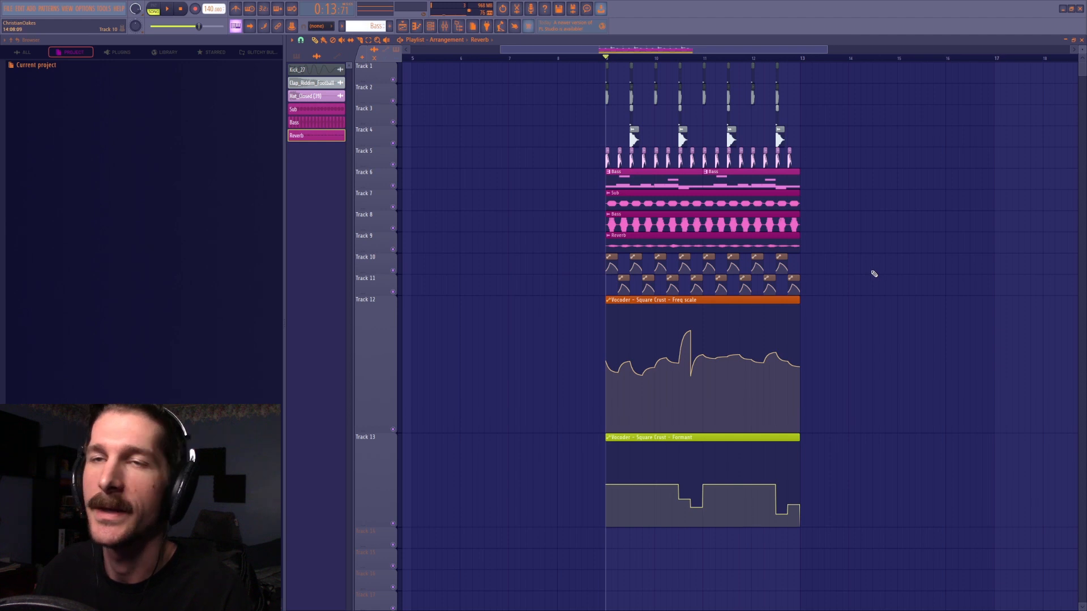
Play back the full arrangement from the start of the loop and stop it.
key(space)
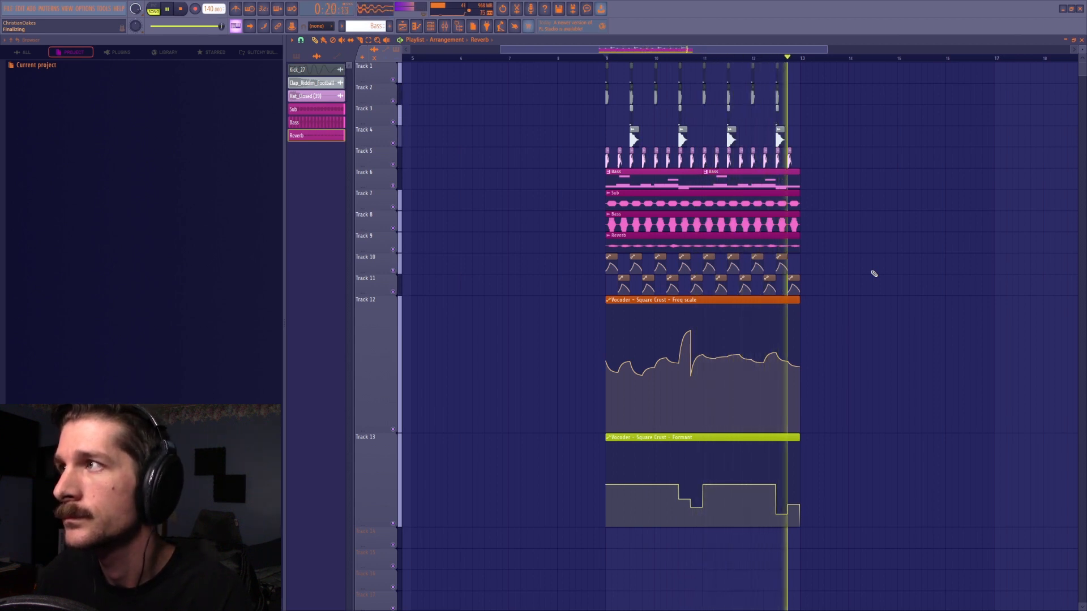
key(space)
click(430, 26)
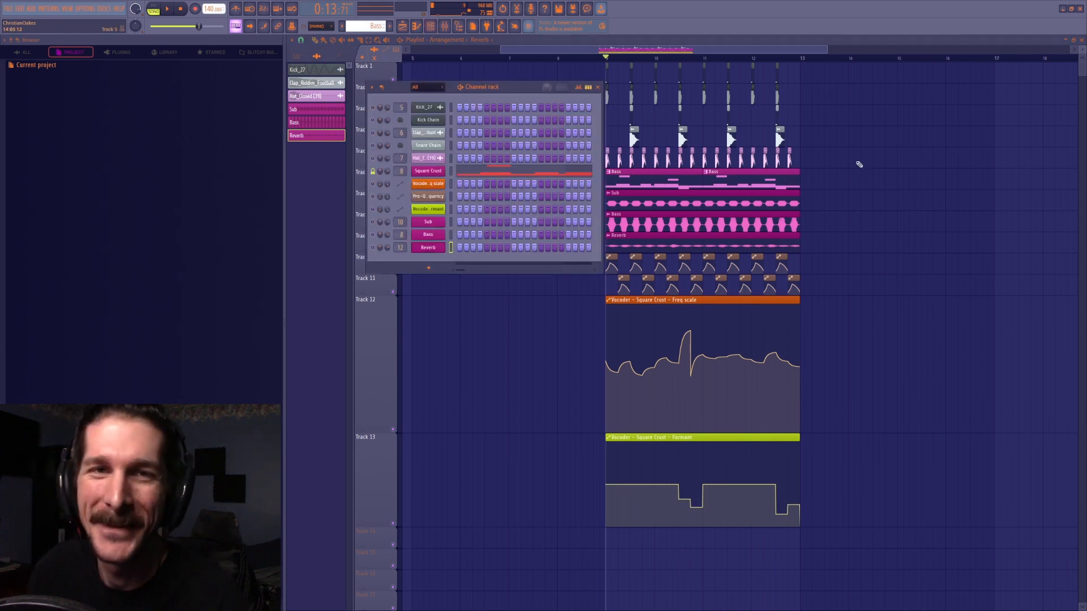
key(F6)
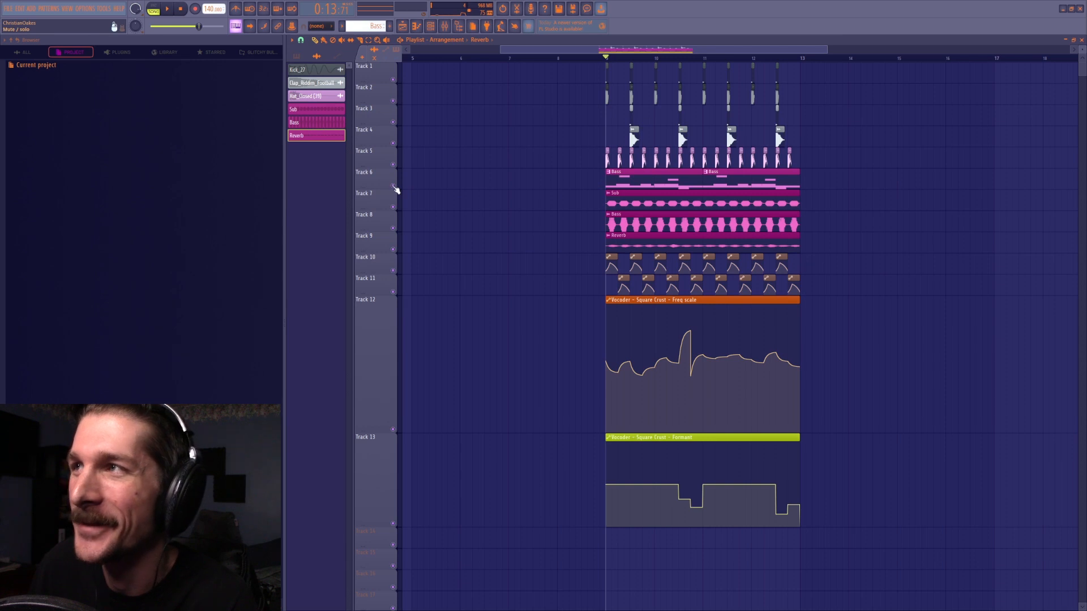
Solo playlist Track 6 with the Bass patterns and open the Square Crust synth.
right_click(392, 185)
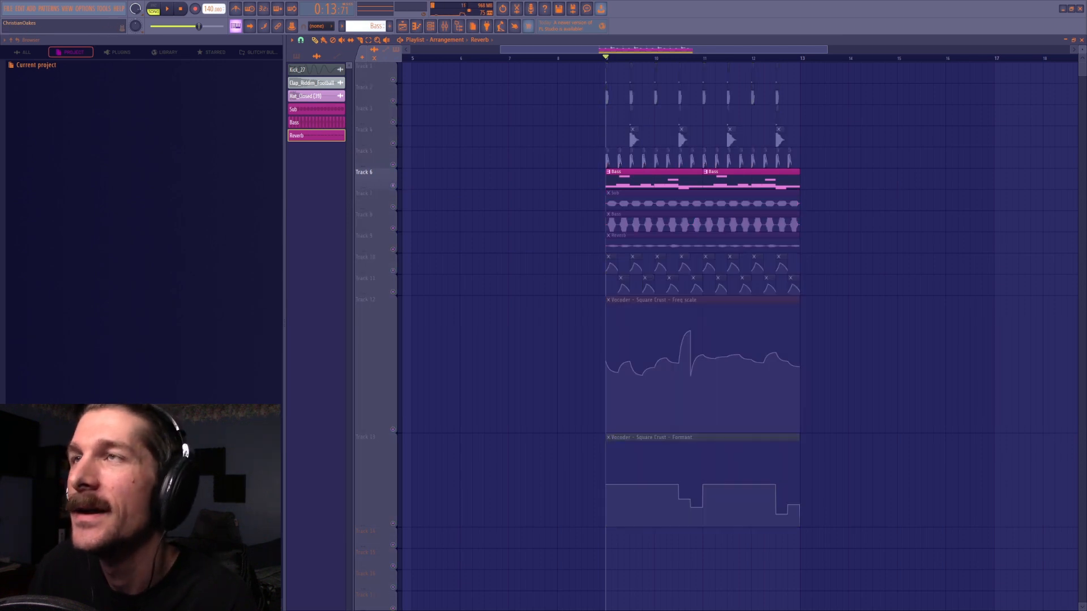
click(430, 26)
click(441, 176)
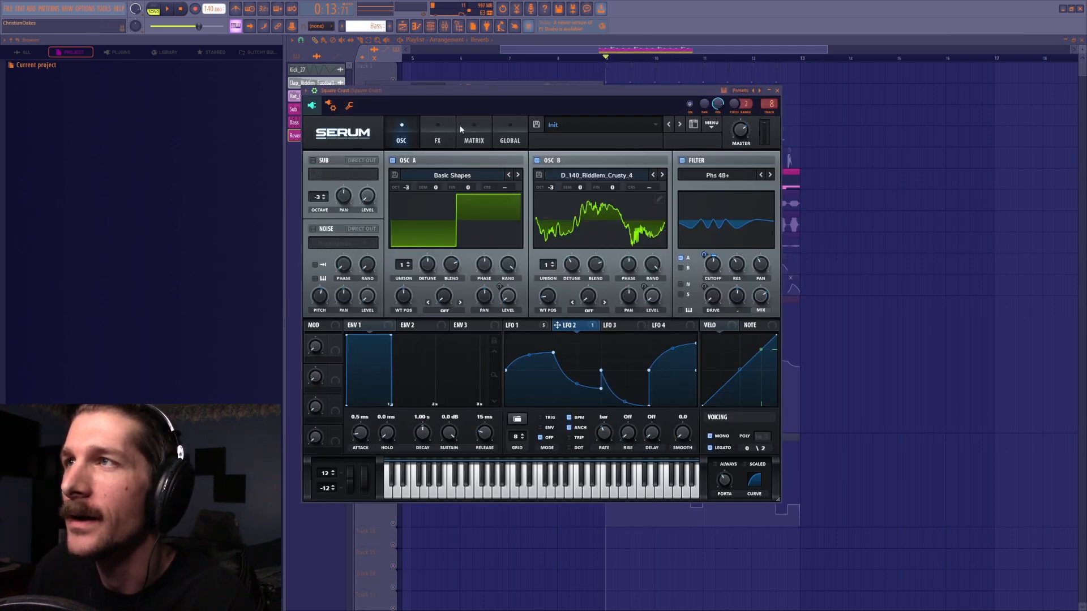
Widen the mixer and inspect the Square Crust and Reverb inserts.
click(445, 26)
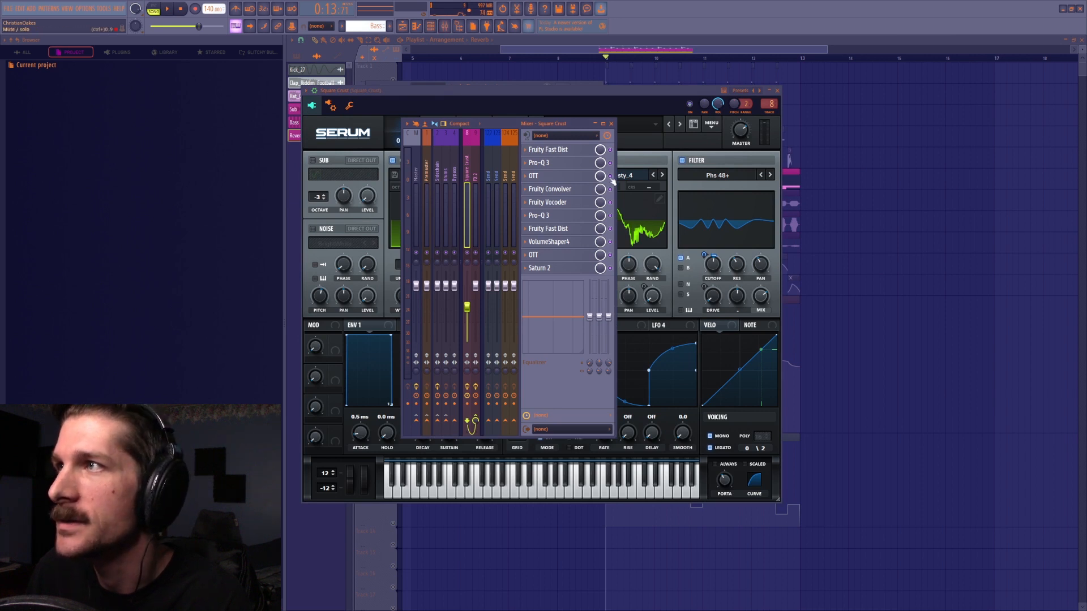
drag(613, 181, 912, 187)
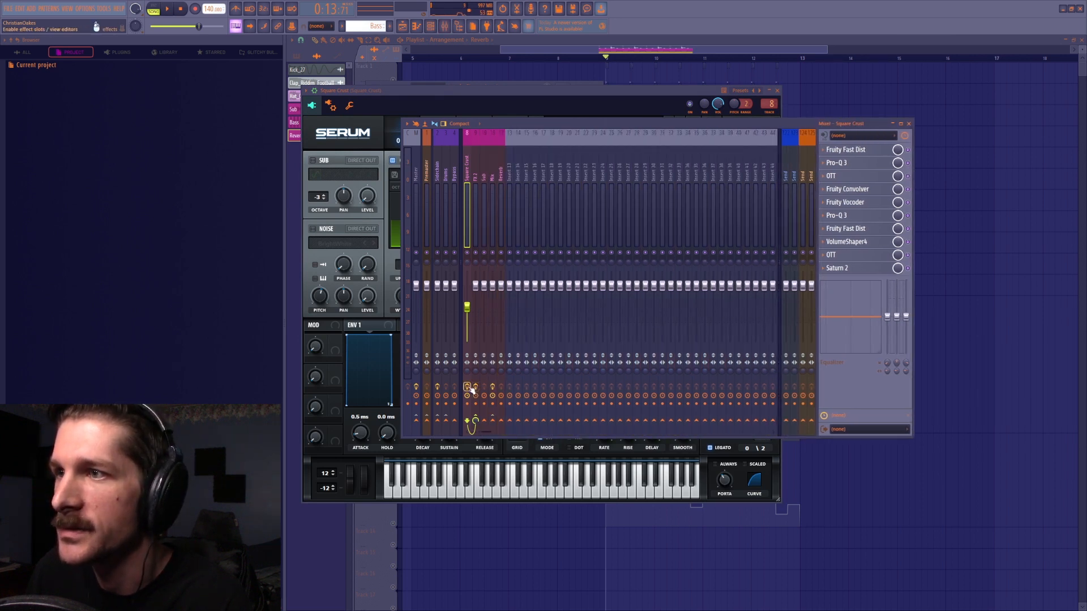
click(500, 210)
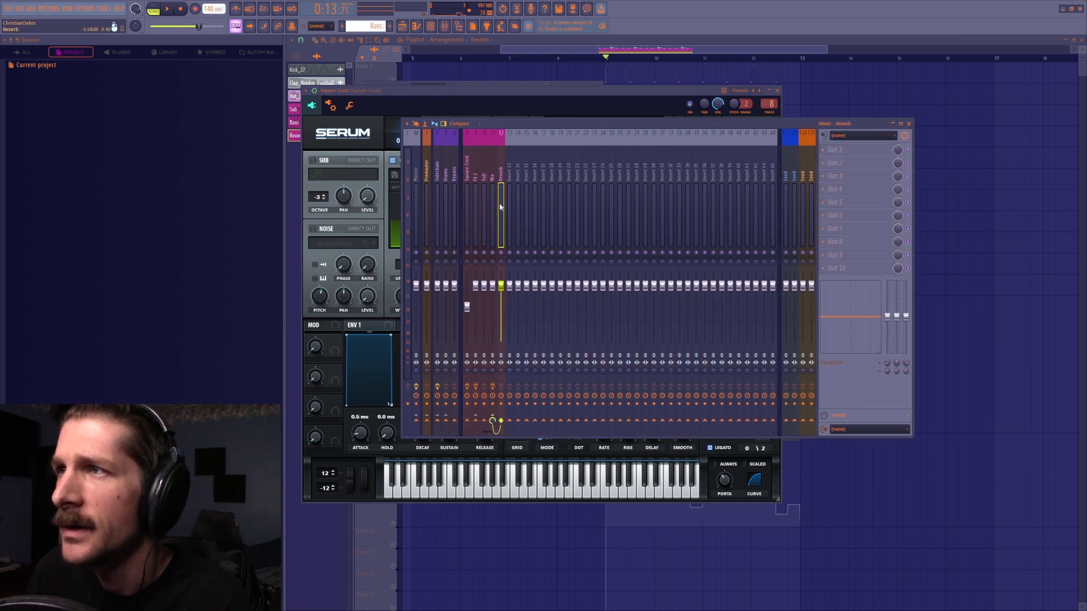
key(F12)
Reopen the Square Crust synth, turn its filter off, and play the bass with LFO 1 shown.
click(430, 26)
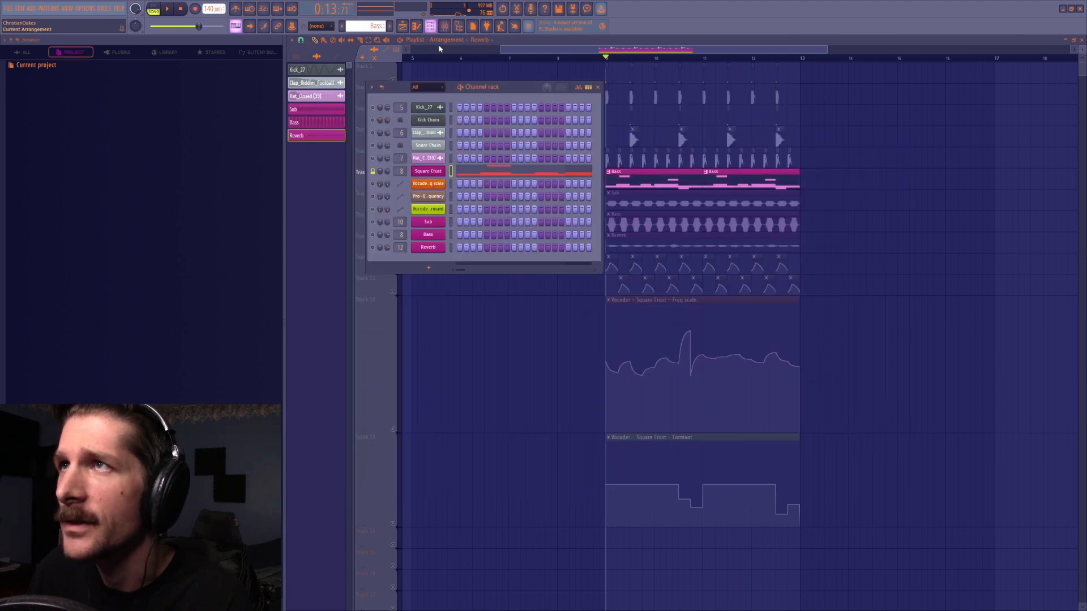
click(429, 171)
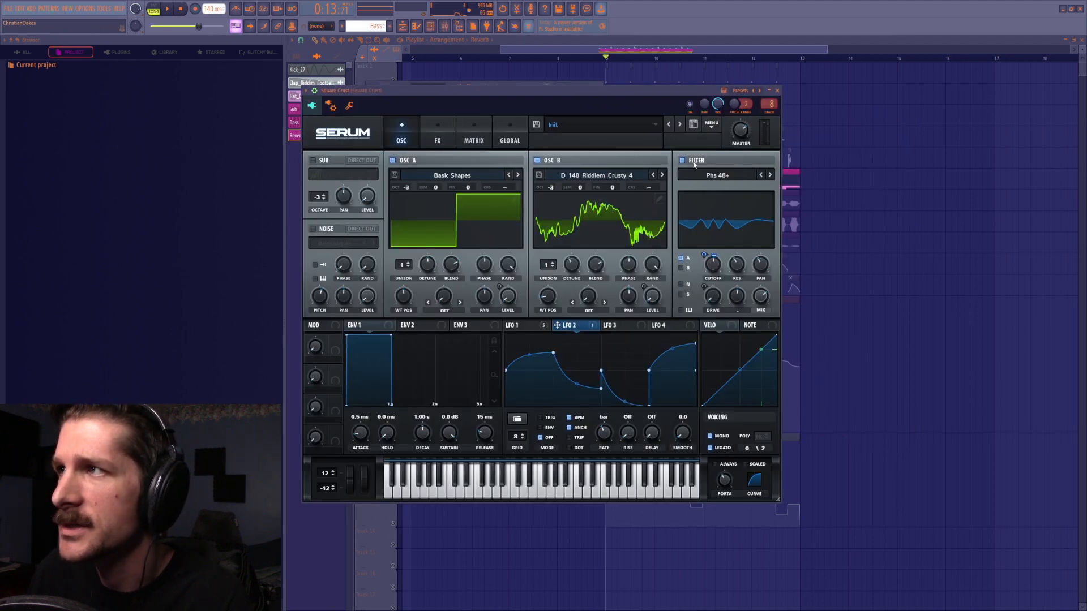
click(537, 328)
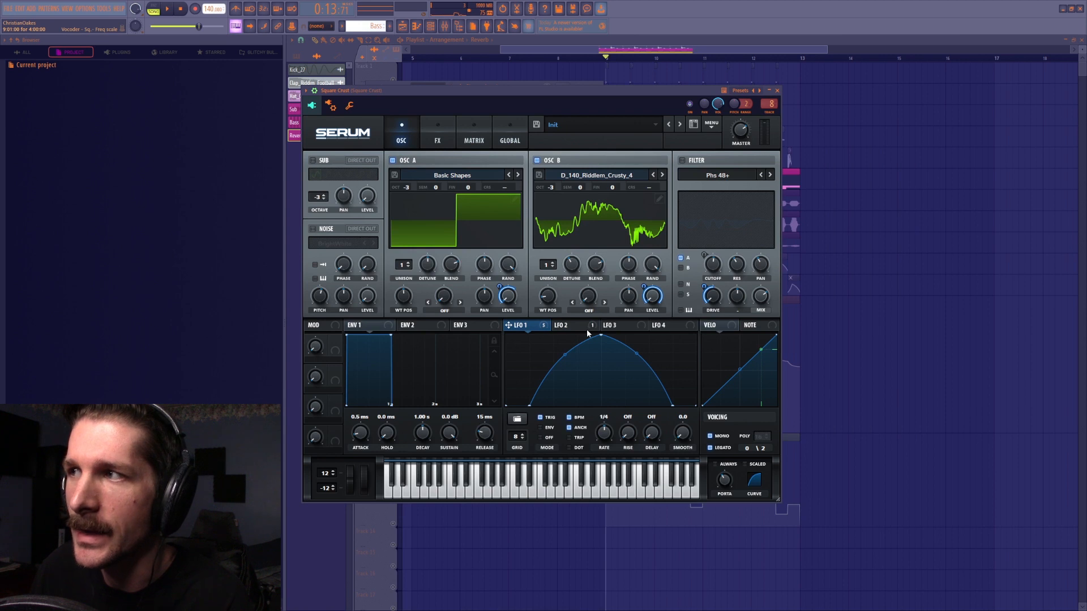
key(space)
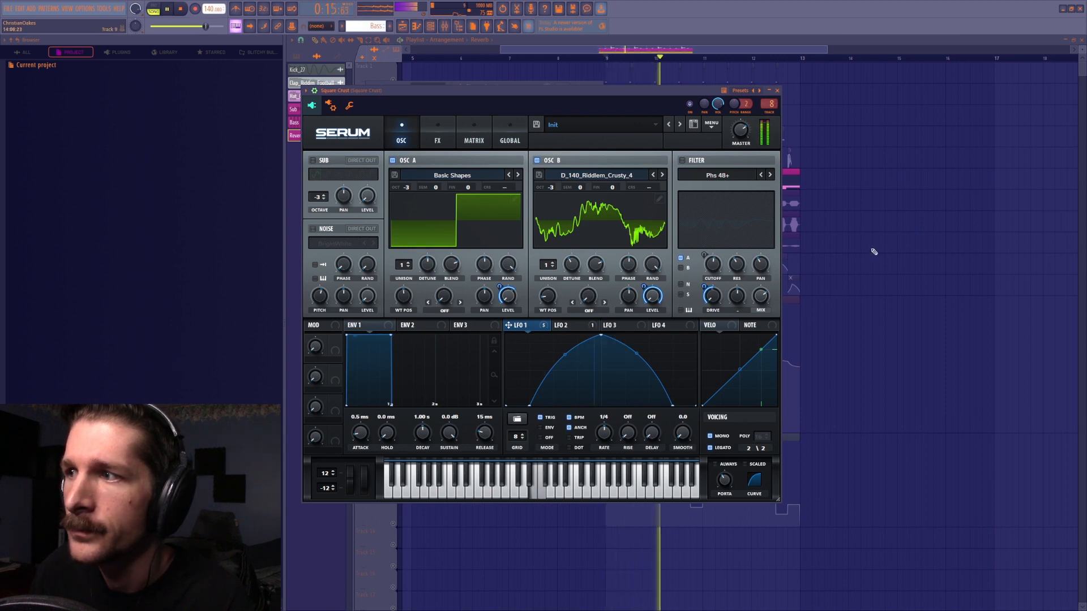
key(space)
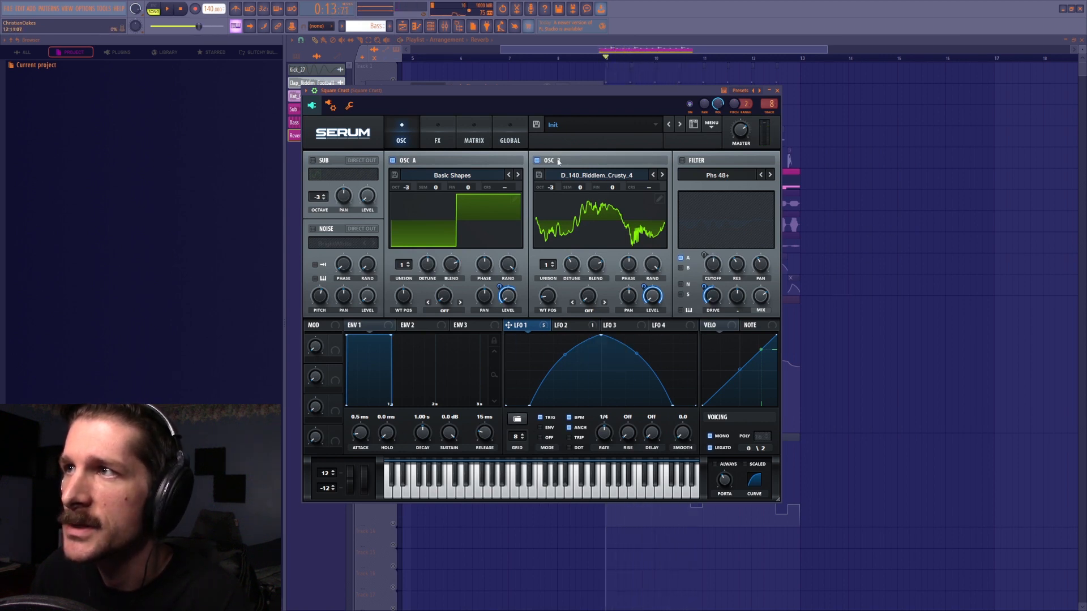
Switch off oscillator B and play the bass with only oscillator A's Basic Shapes wave.
click(558, 161)
key(space)
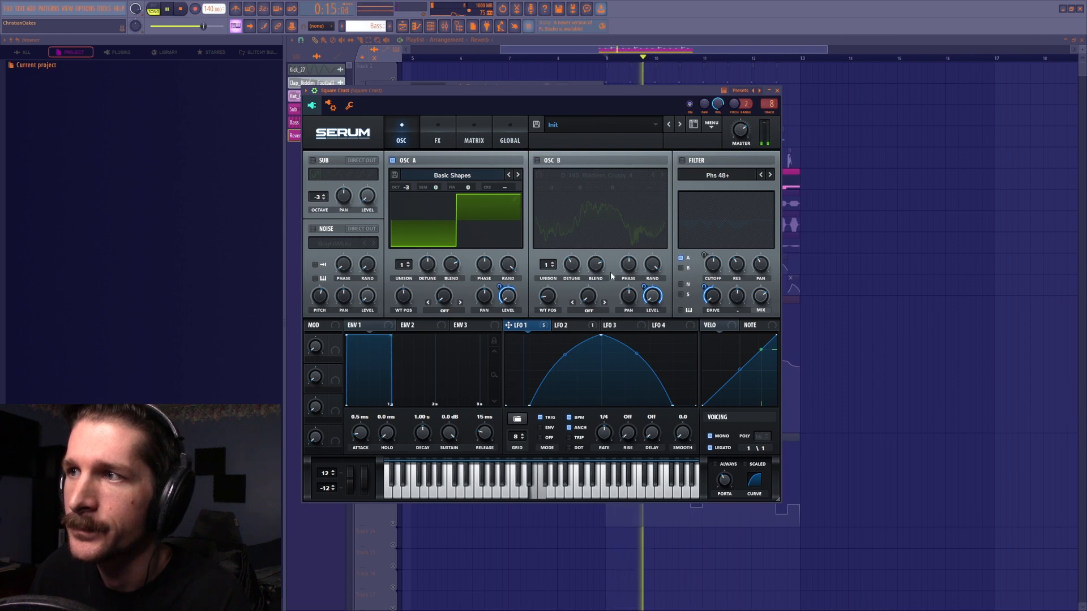
key(space)
Open the Bass pattern's Square Crust notes in the piano roll.
key(Escape)
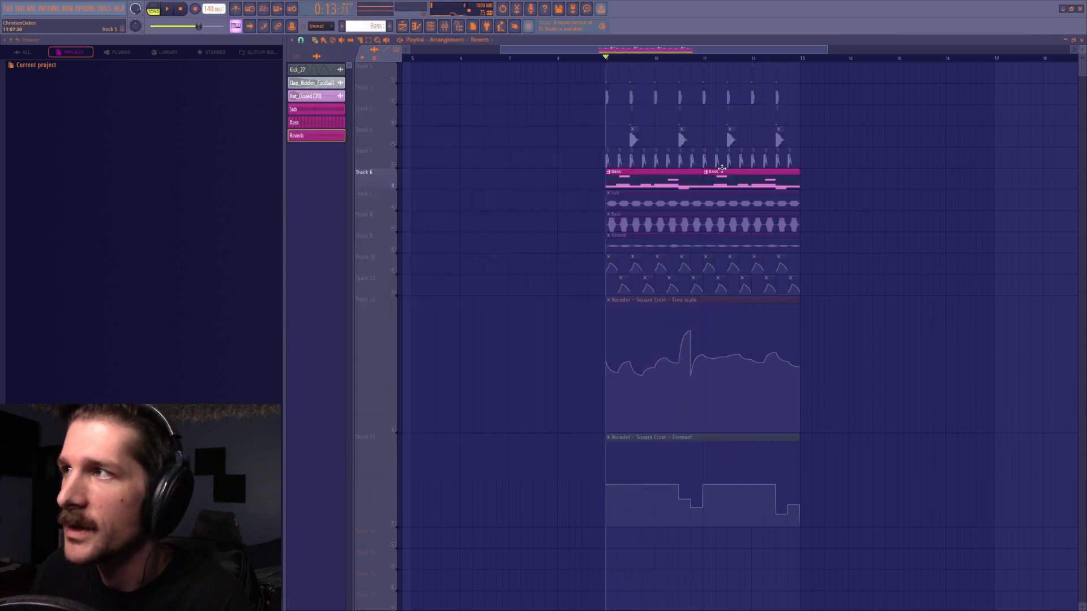
double_click(706, 182)
drag(532, 51, 297, 69)
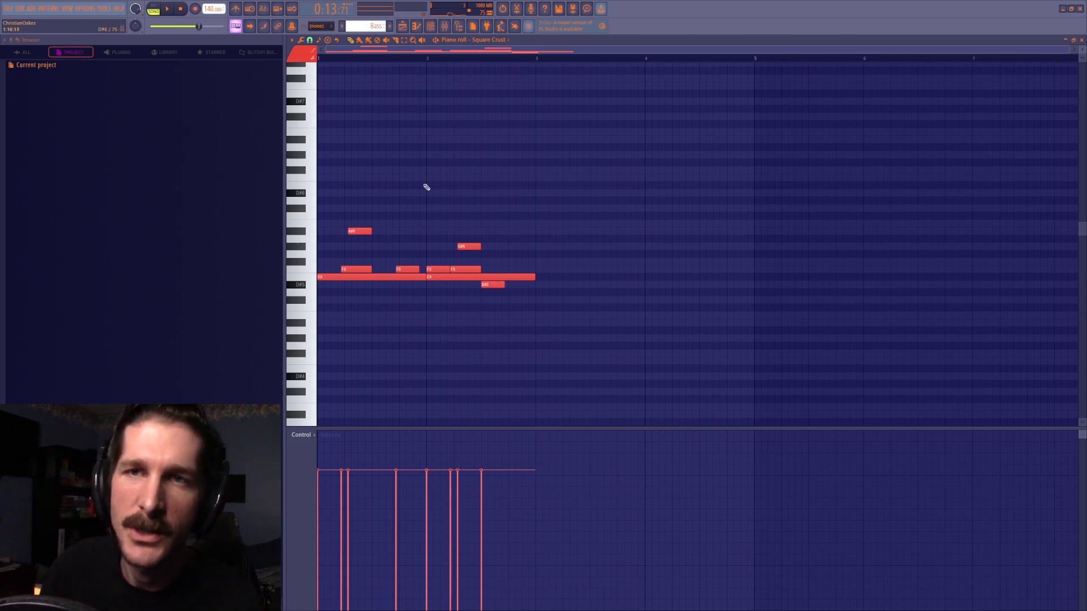
Play the bass and compare Square Crust with legato switched off and back on.
click(430, 26)
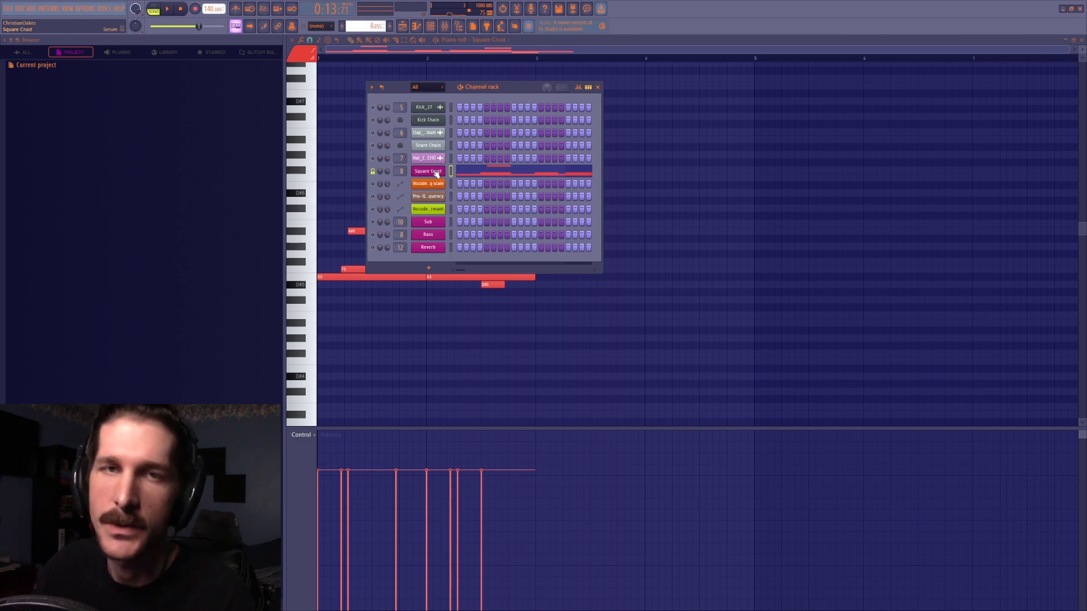
click(436, 173)
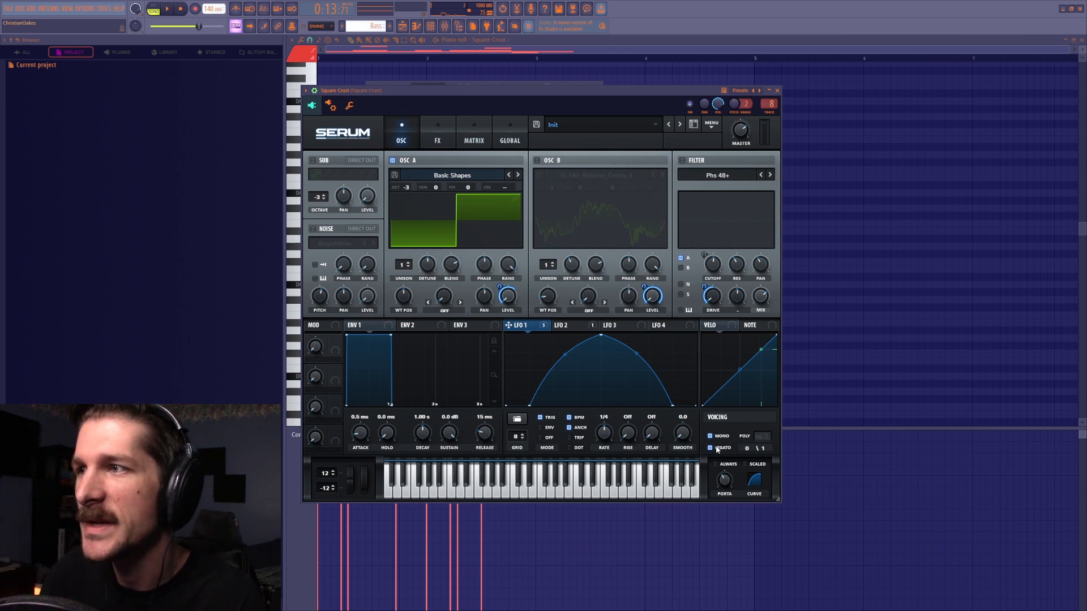
key(space)
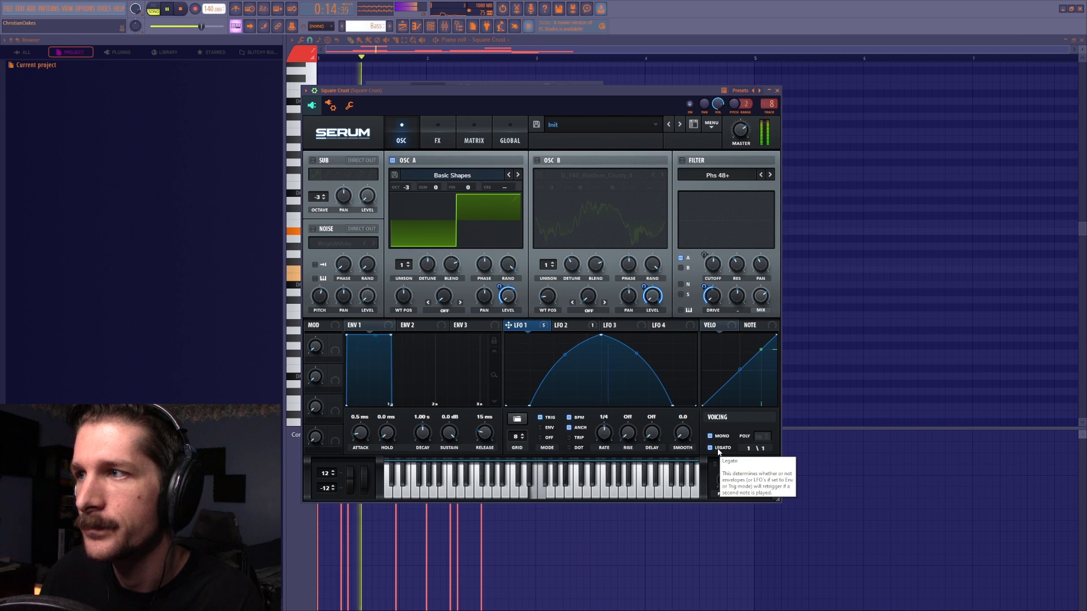
click(718, 451)
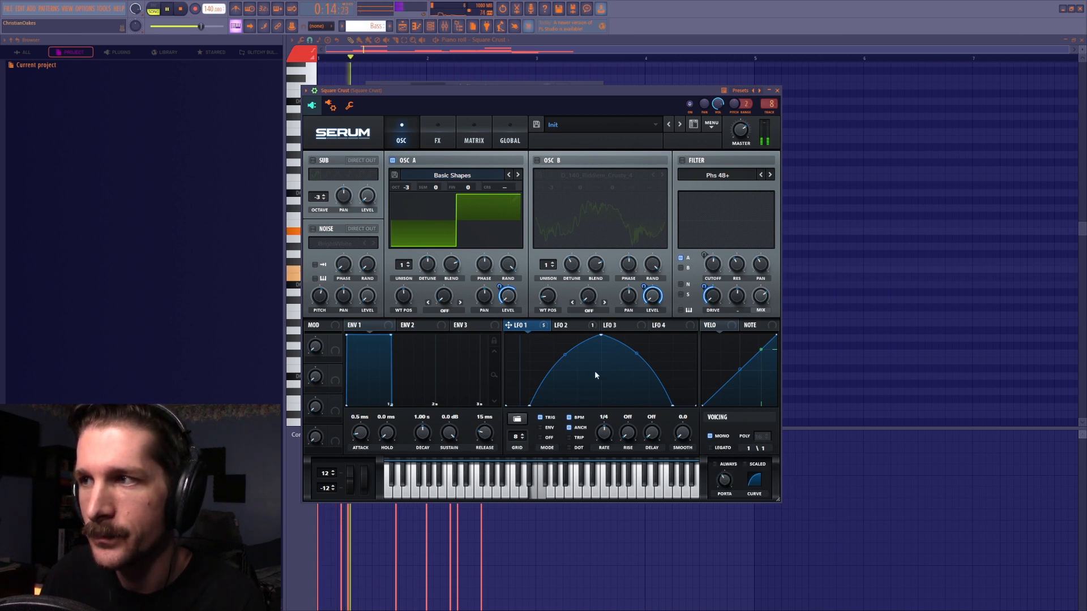
click(716, 450)
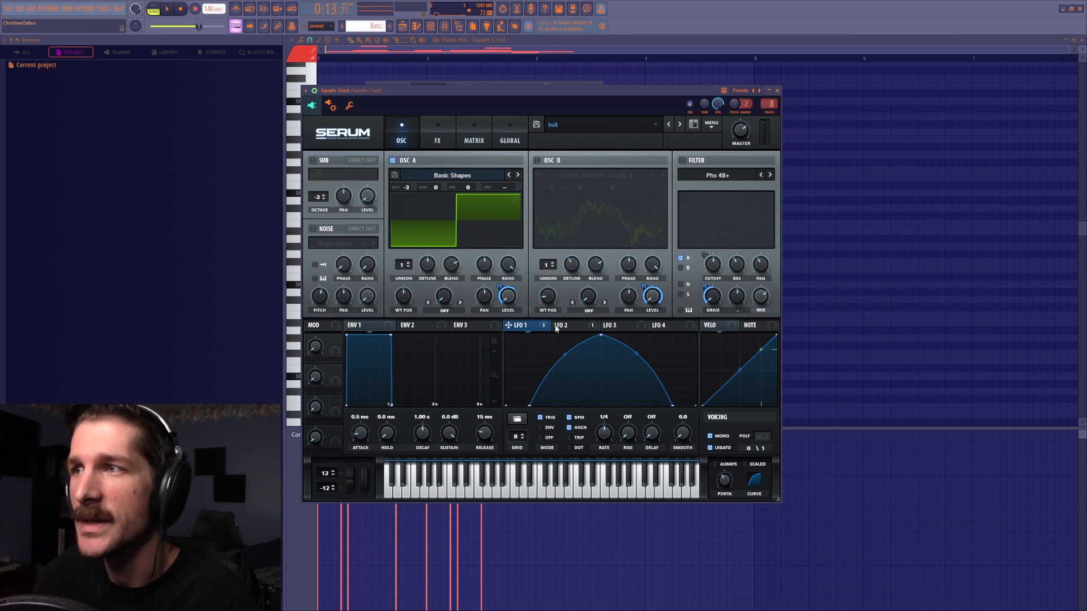
Switch oscillator B back on and play the bass with both oscillators active.
click(536, 161)
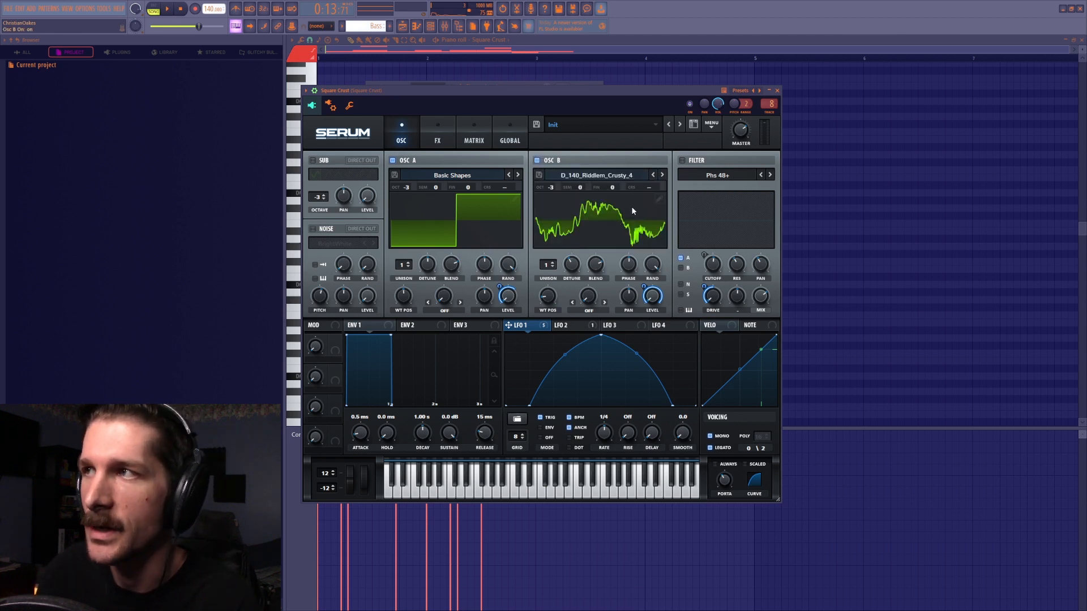
click(410, 161)
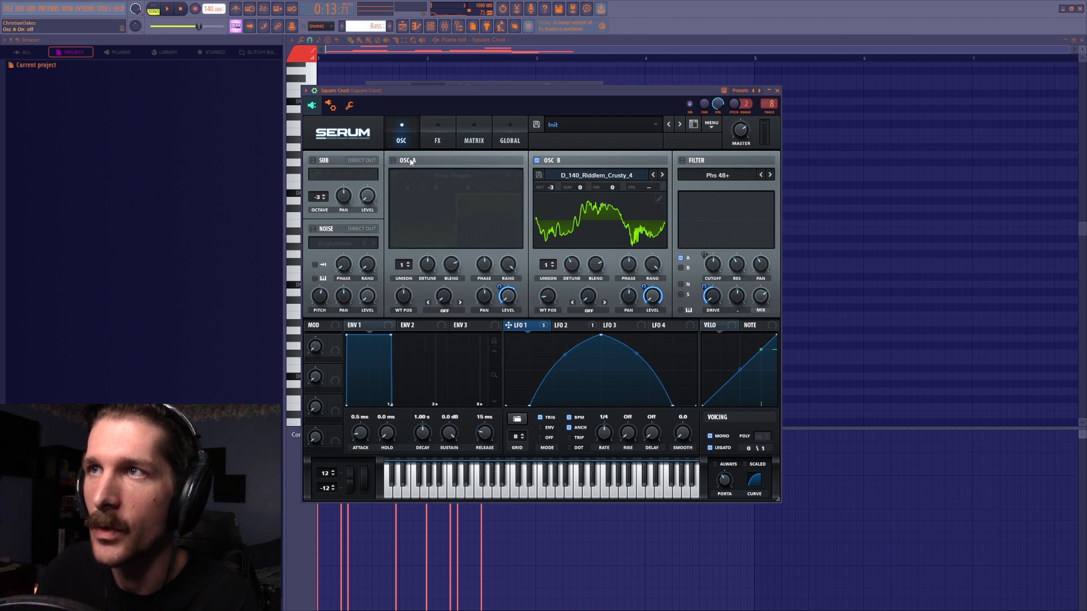
click(410, 161)
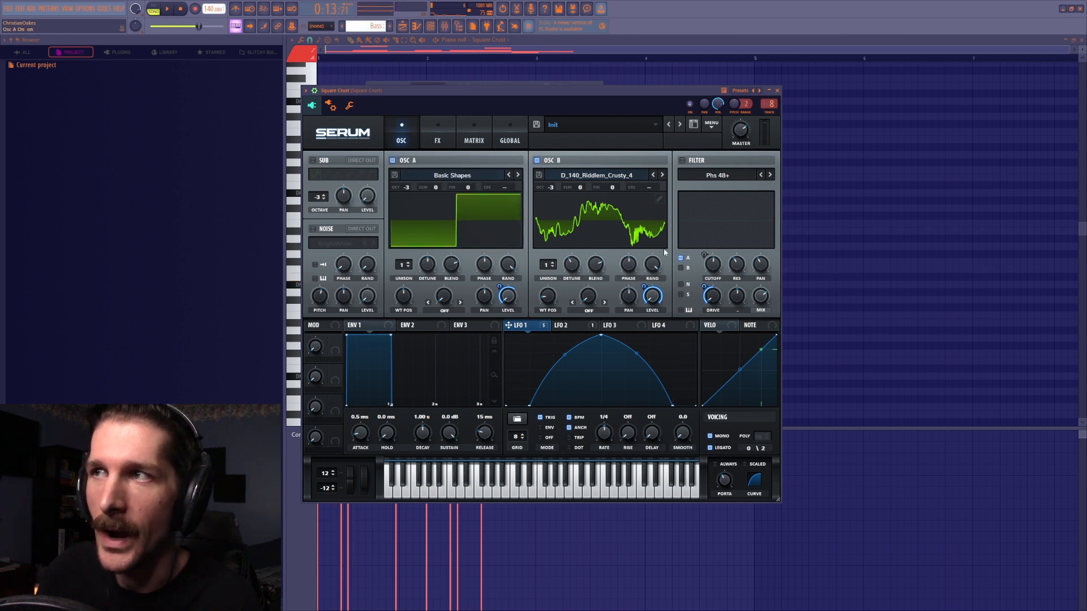
key(space)
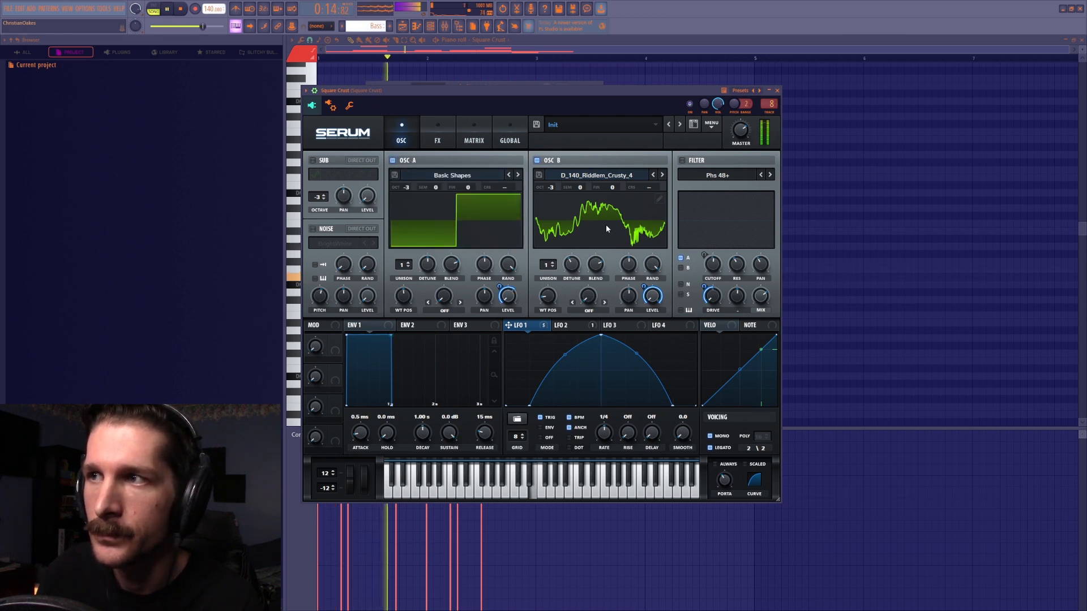
key(space)
click(683, 161)
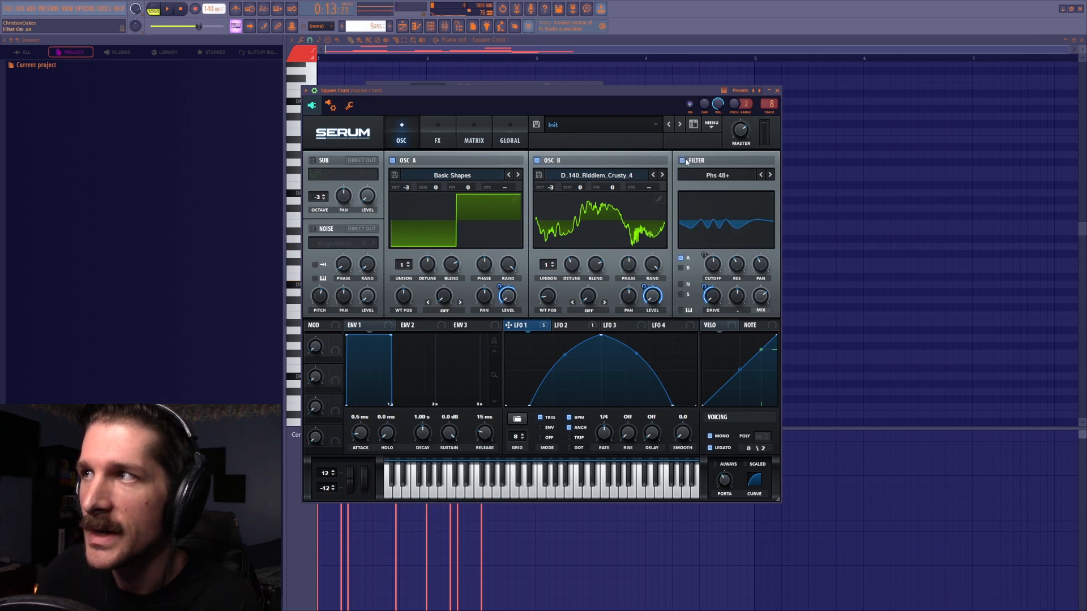
click(451, 133)
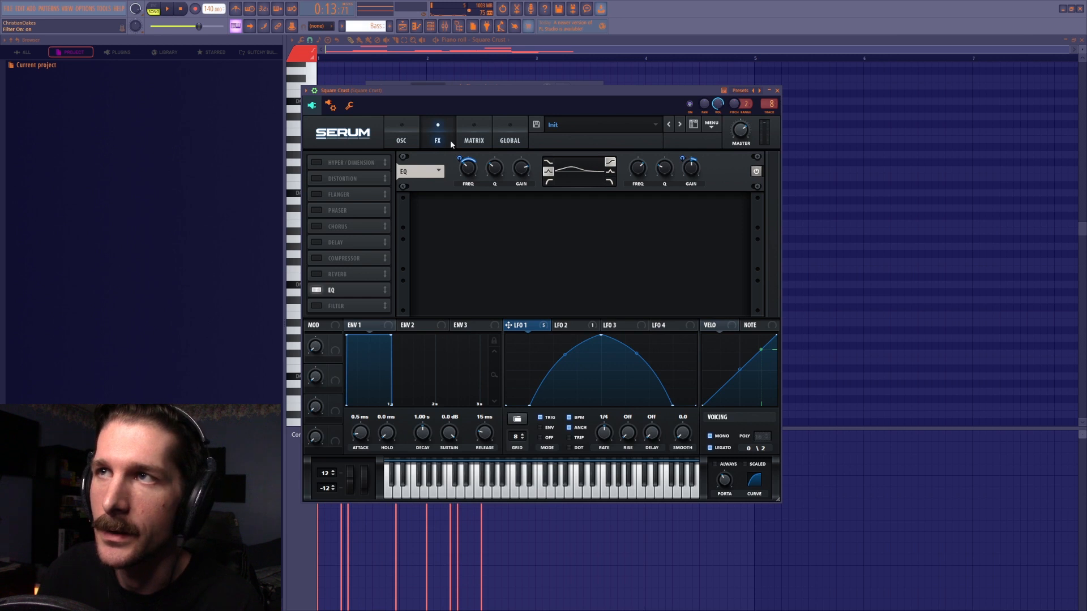
click(401, 136)
click(682, 161)
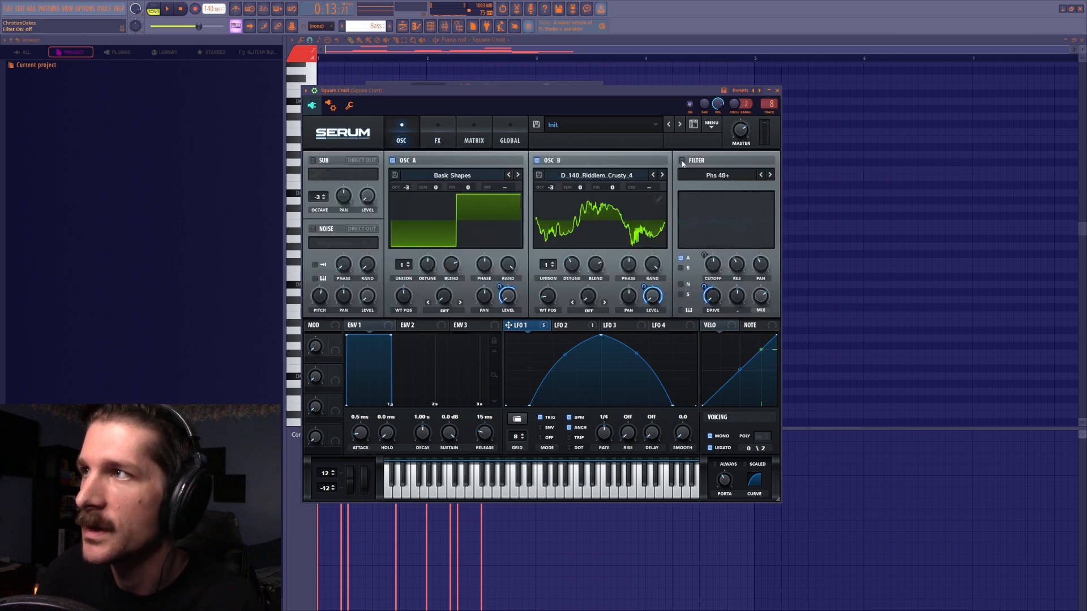
Show the synth's EQ effect, play the bass through it, and undo the last EQ gain tweak.
click(432, 135)
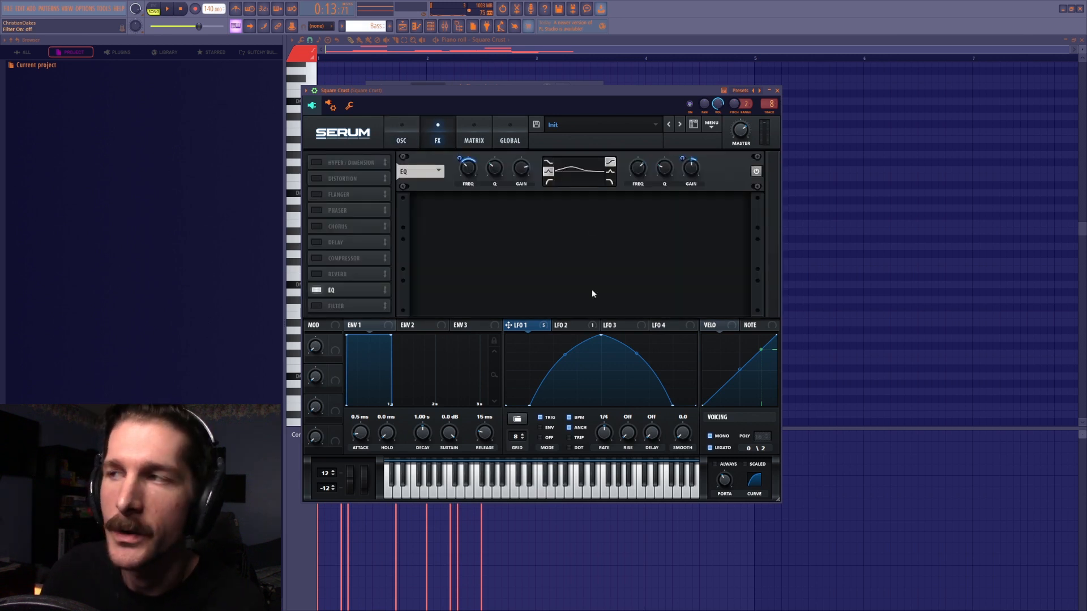
key(space)
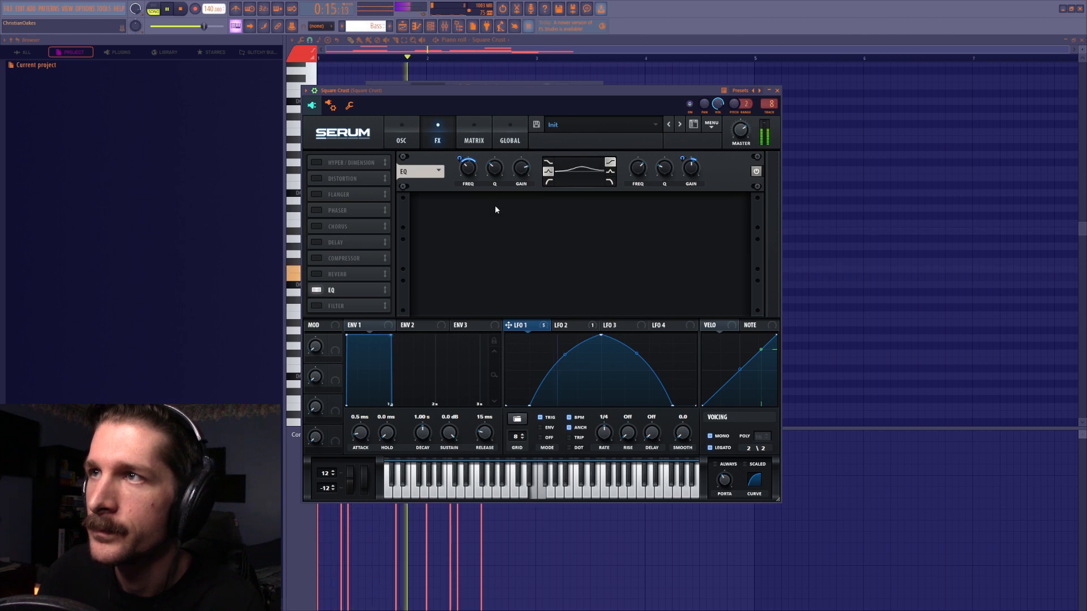
key(space)
key(ctrl+z)
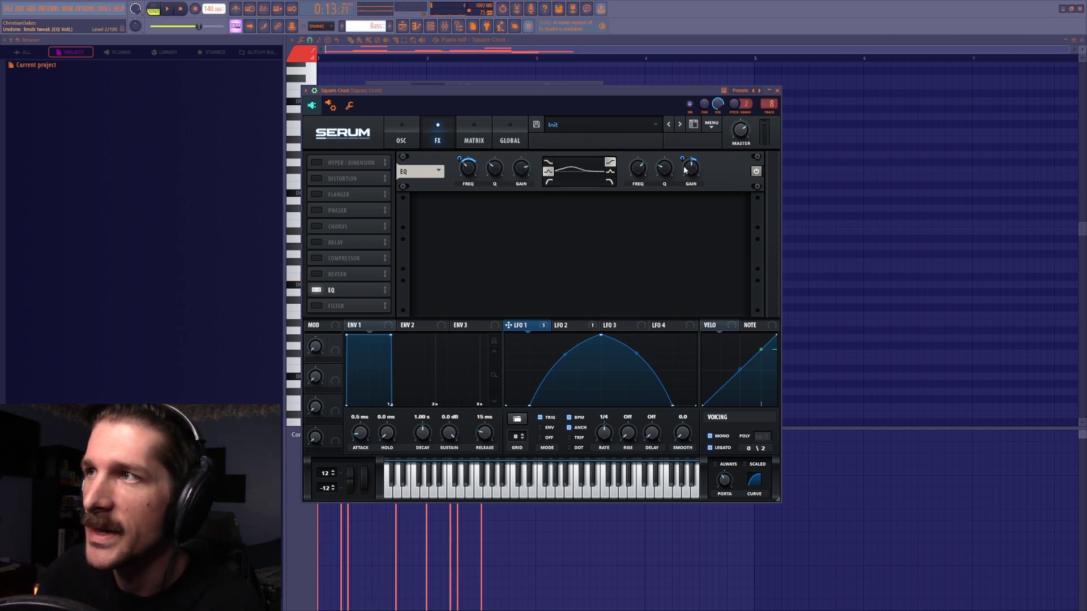
Reset the lower EQ band's gain during playback, undo the reset, and return to the oscillator page.
key(space)
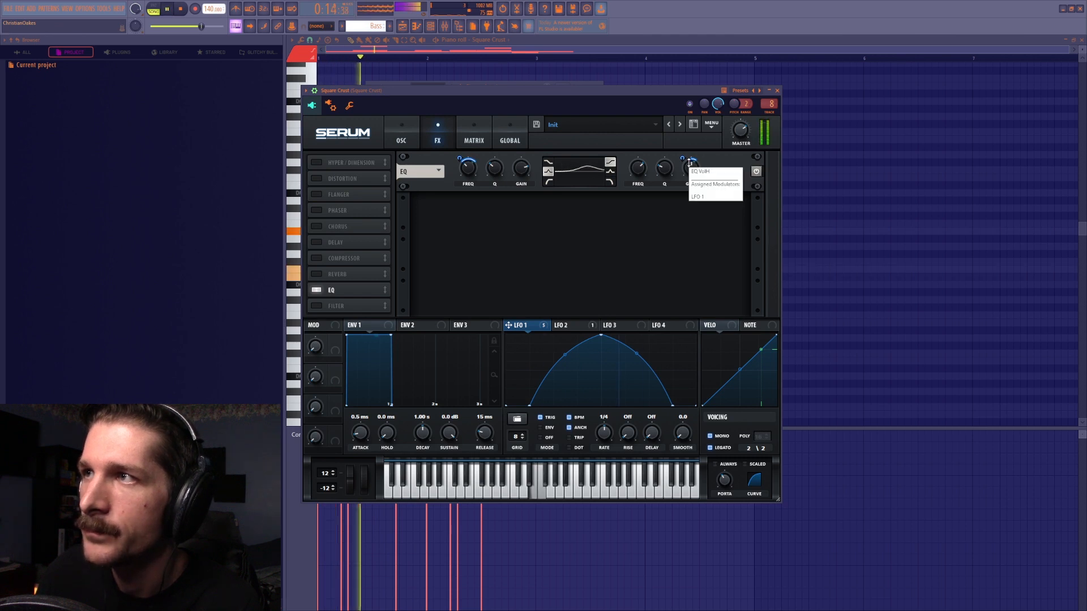
double_click(526, 169)
key(space)
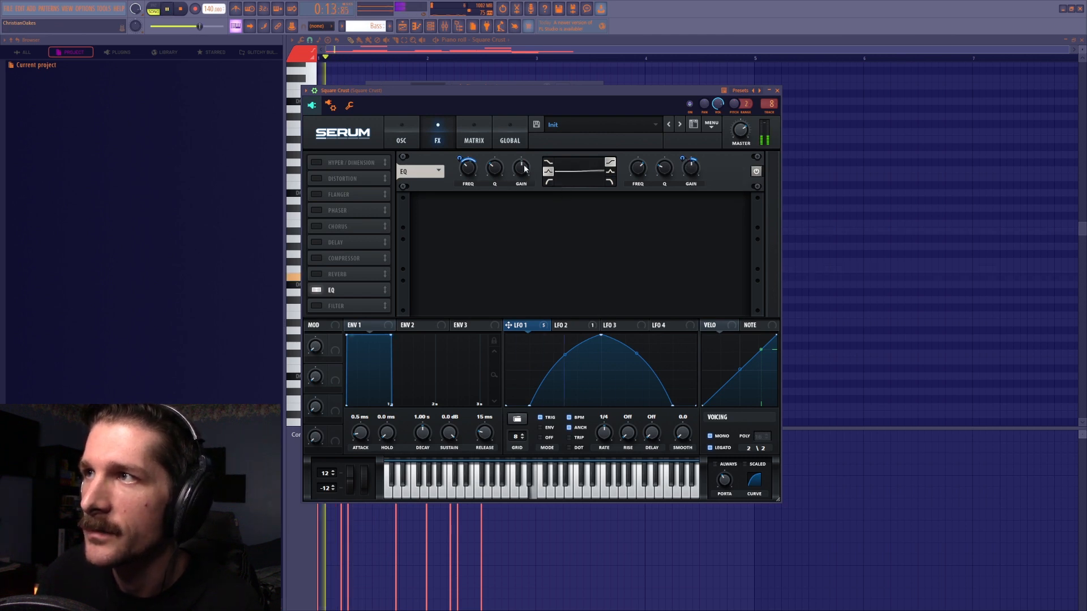
key(ctrl+z)
key(space)
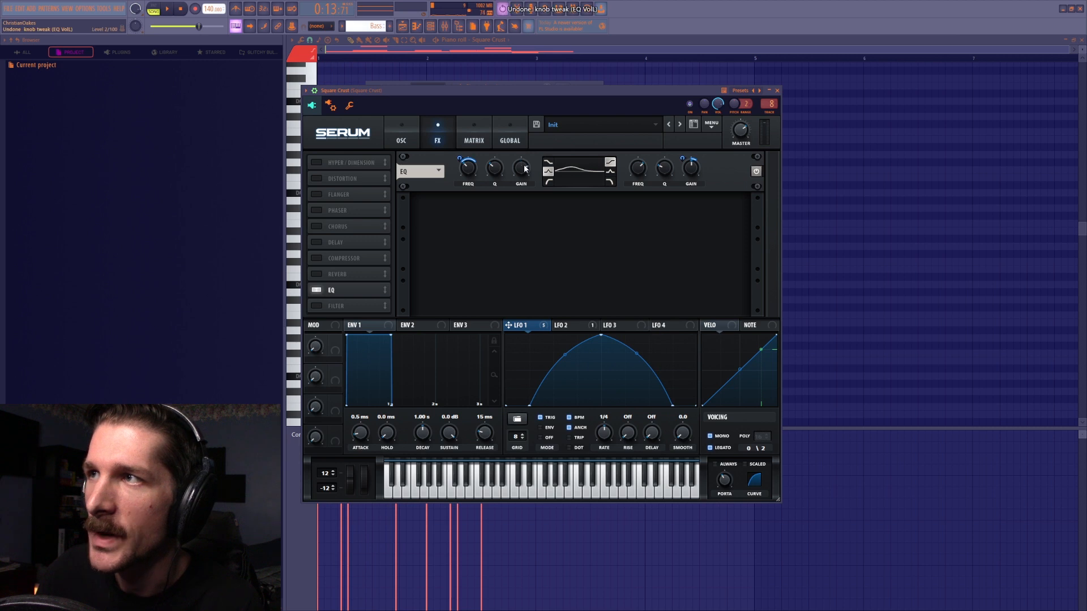
click(403, 135)
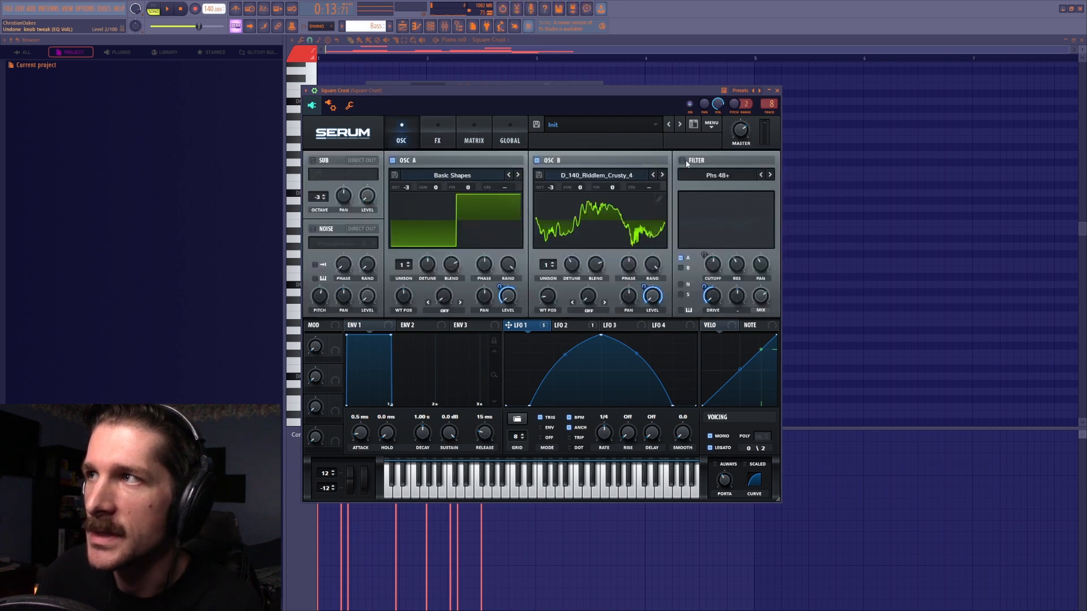
Show the mixer, open the first Pro-Q 3 on the Square Crust track, and play the bass through it.
click(683, 161)
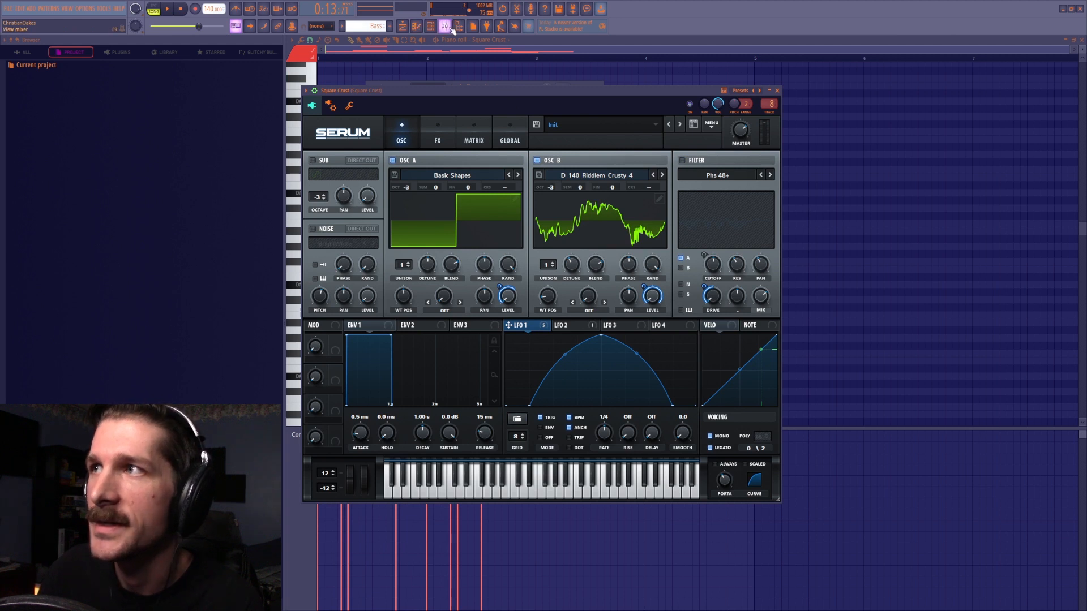
key(F9)
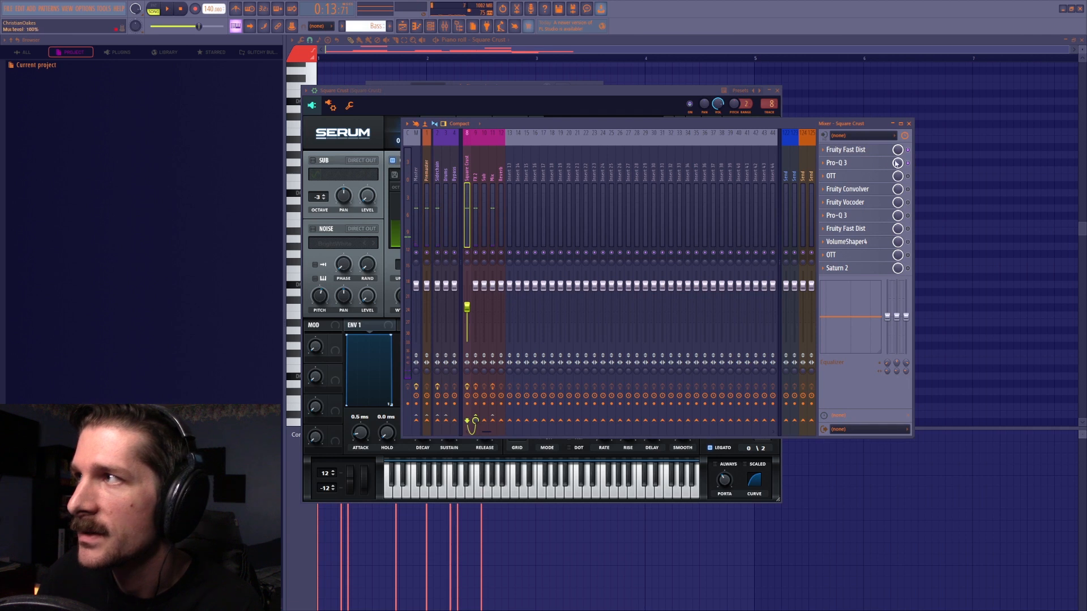
click(844, 163)
key(space)
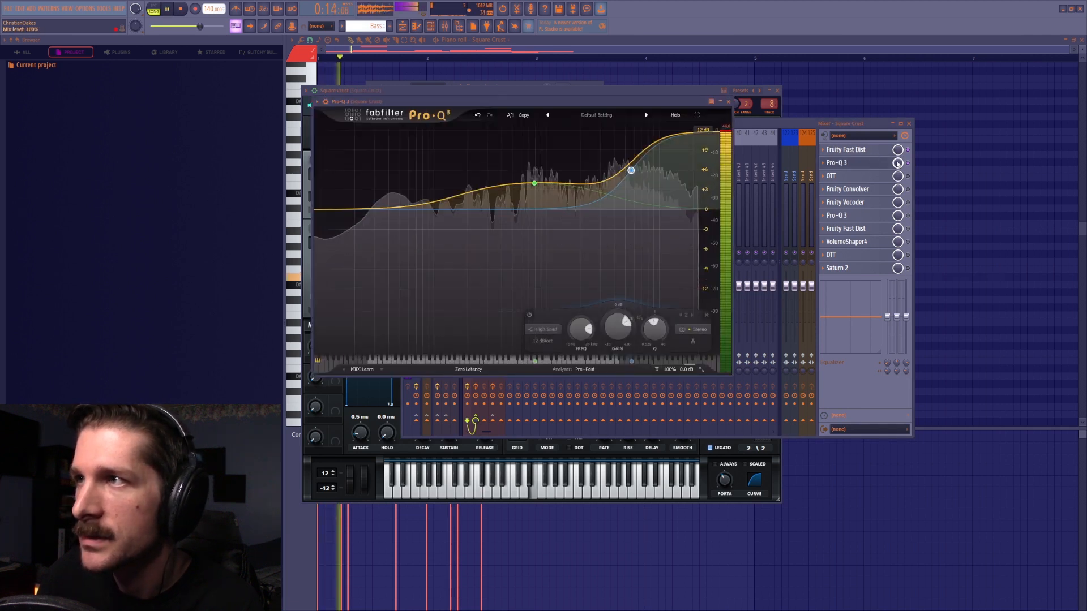
key(space)
Switch on OTT and Fruity Convolver on the Square Crust track, close the Pro-Q 3 window, and play the bass.
click(908, 176)
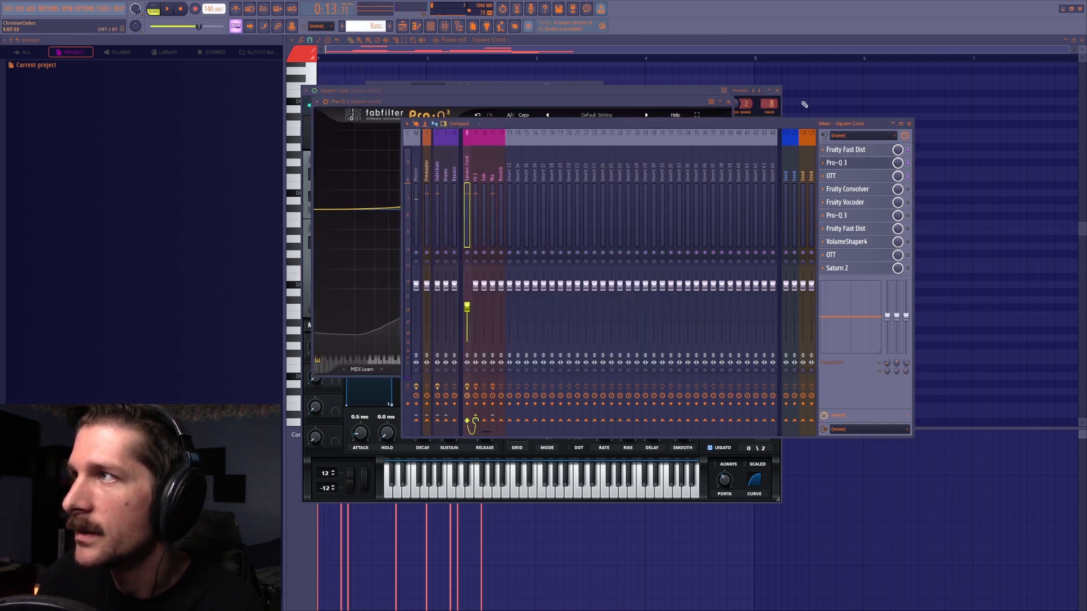
click(727, 104)
click(869, 190)
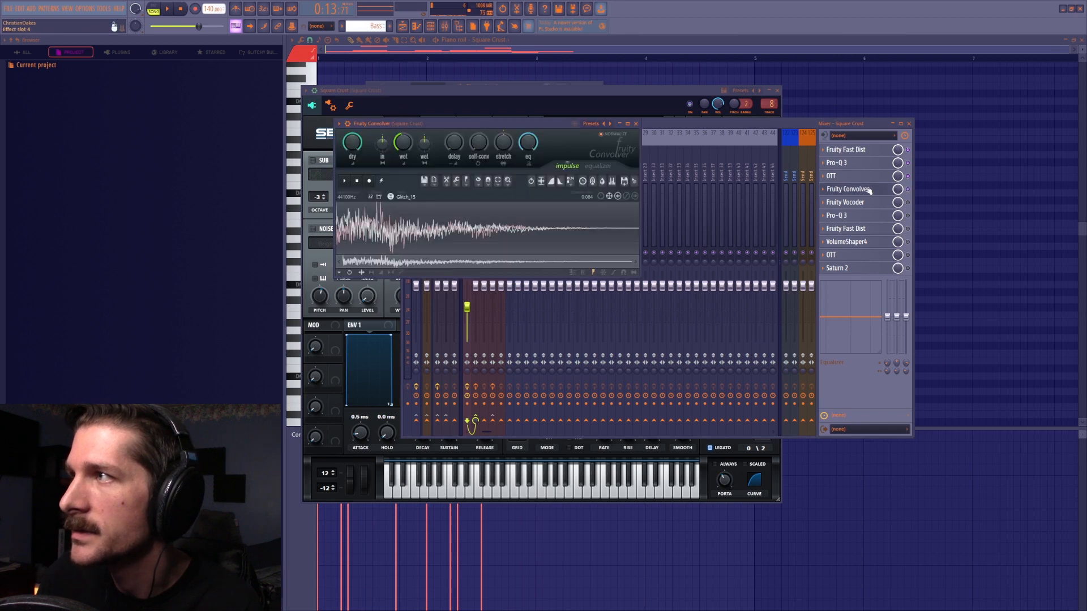
click(908, 189)
key(space)
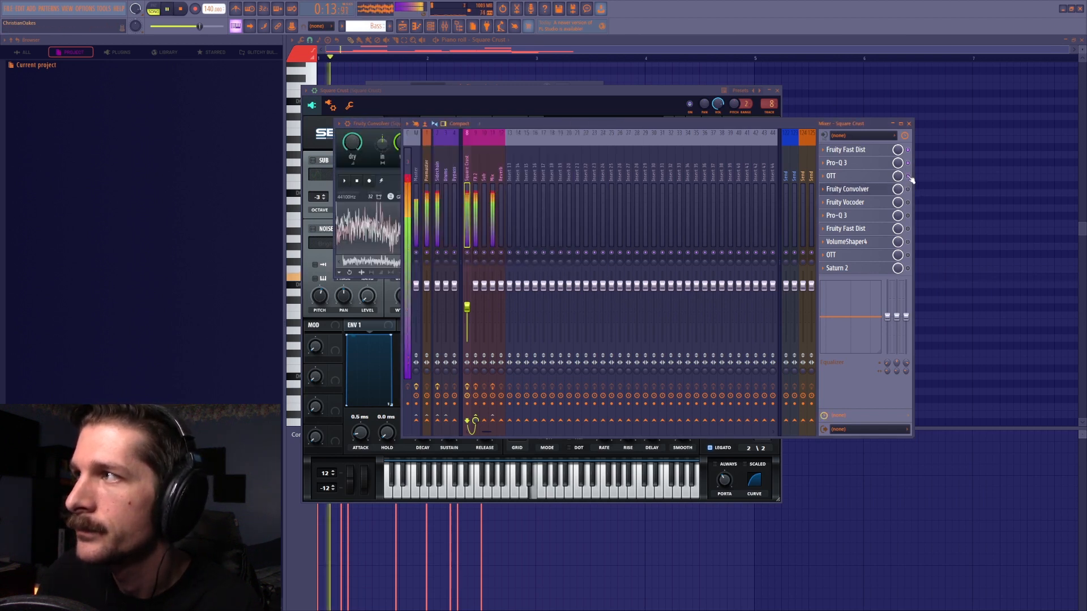
Reopen Fruity Convolver and audition its Glitch_15 impulse several times.
click(847, 189)
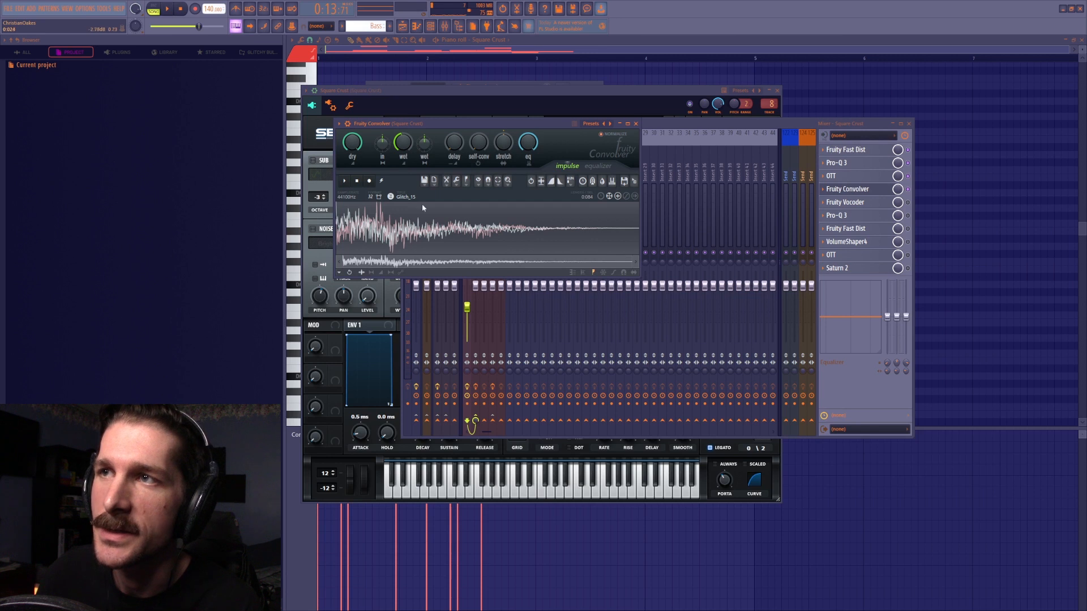
click(346, 181)
click(346, 180)
click(346, 181)
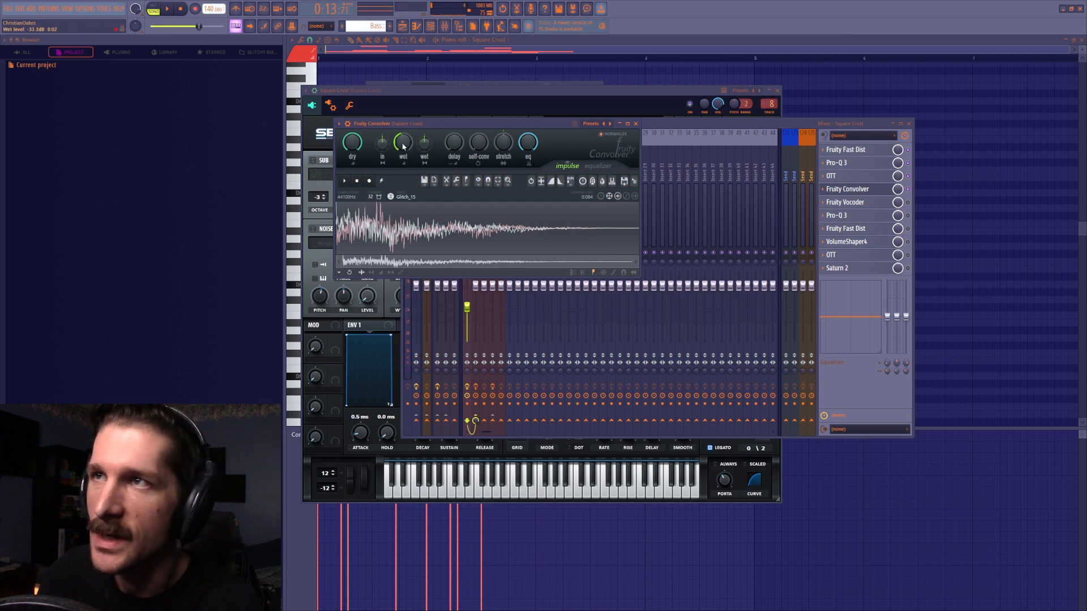
Switch on Fruity Vocoder on the Square Crust track, open it, and move its window clear of the effect slots.
click(899, 202)
click(852, 202)
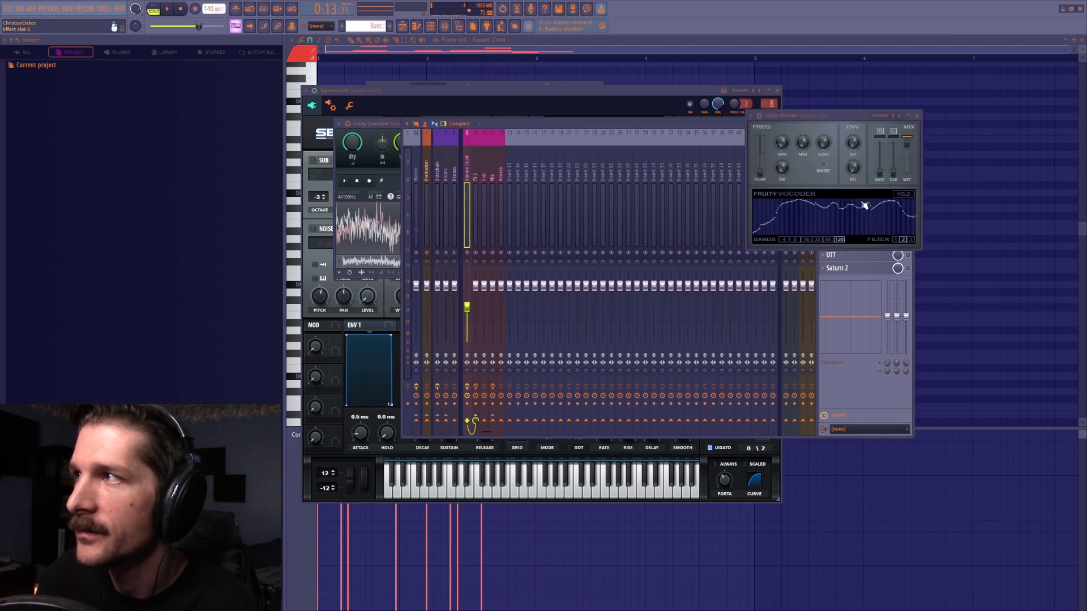
drag(838, 115, 553, 109)
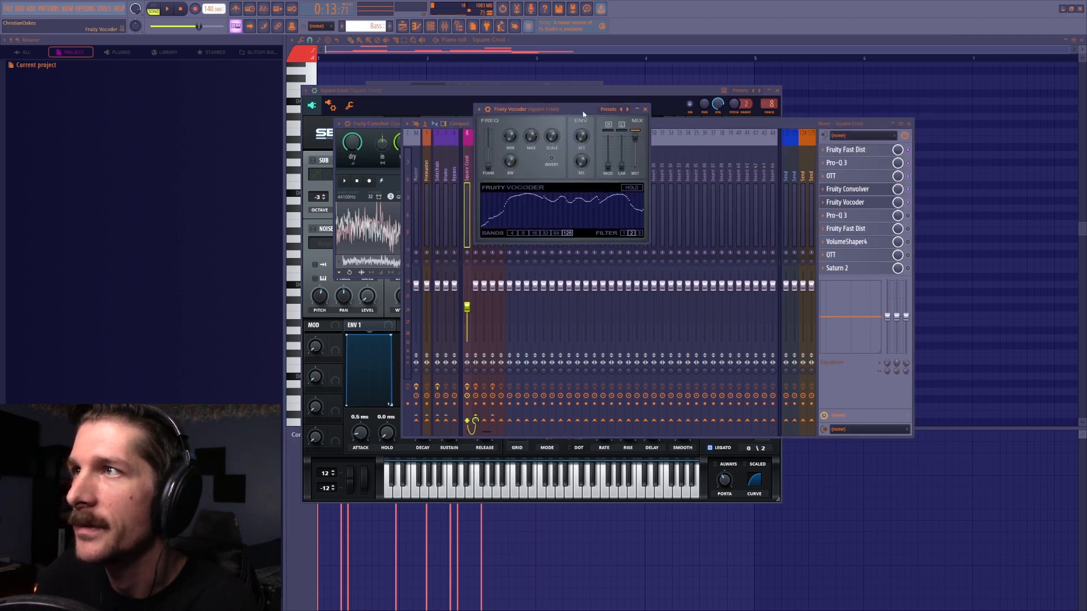
Bring up the playlist and unmute tracks 12 and 13 holding the vocoder's Freq scale and Formant automation clips.
click(909, 123)
click(1081, 40)
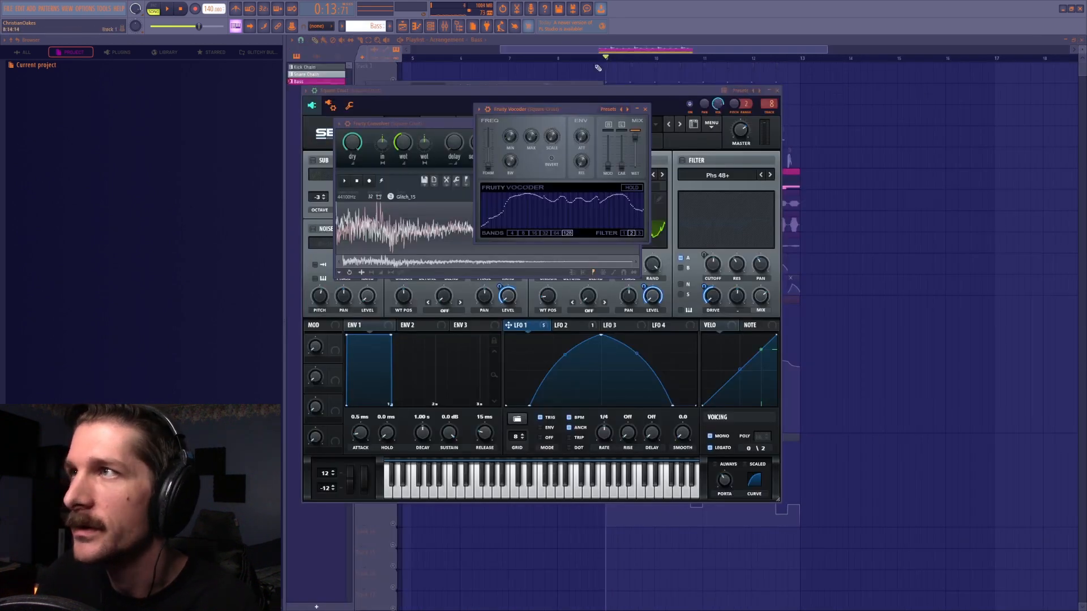
click(592, 44)
scroll(643, 57, up, 4)
drag(625, 51, 640, 53)
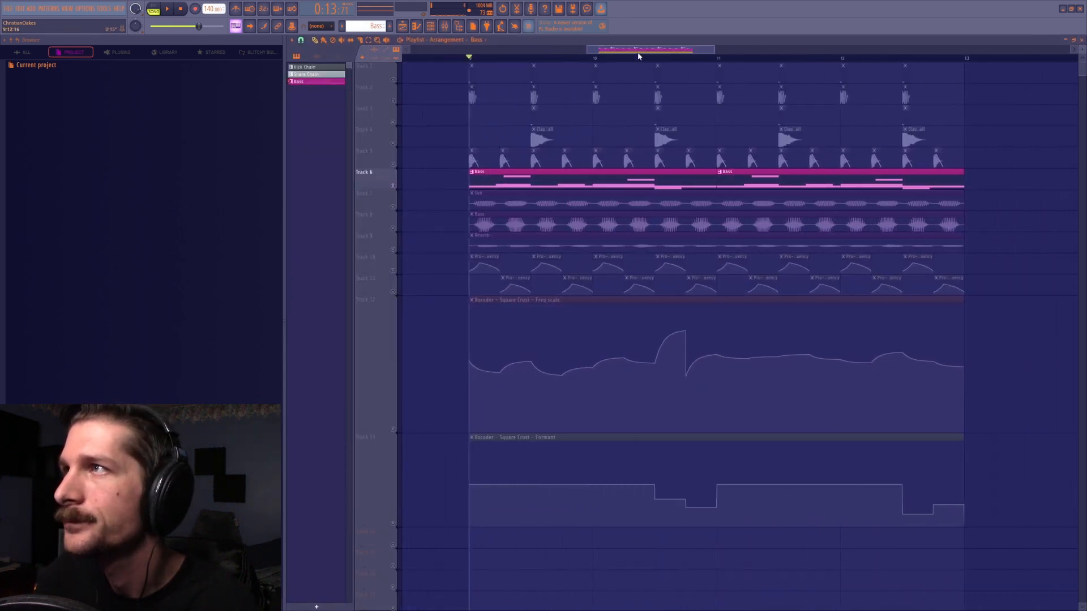
click(393, 429)
click(393, 524)
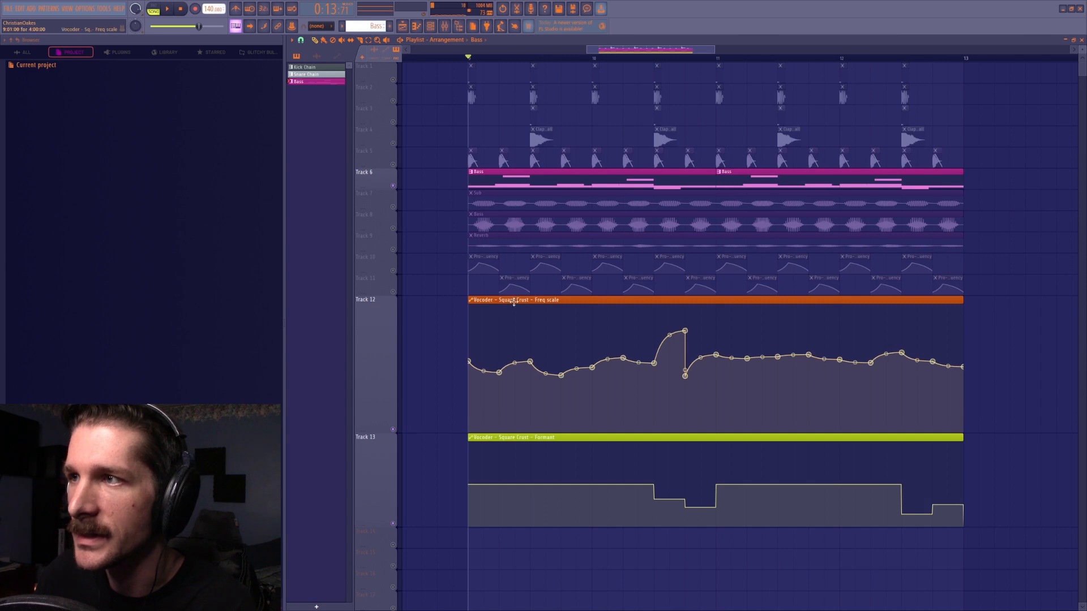
Reopen Fruity Vocoder from the mixer and play the bass with the vocoder automation active.
click(444, 26)
click(863, 202)
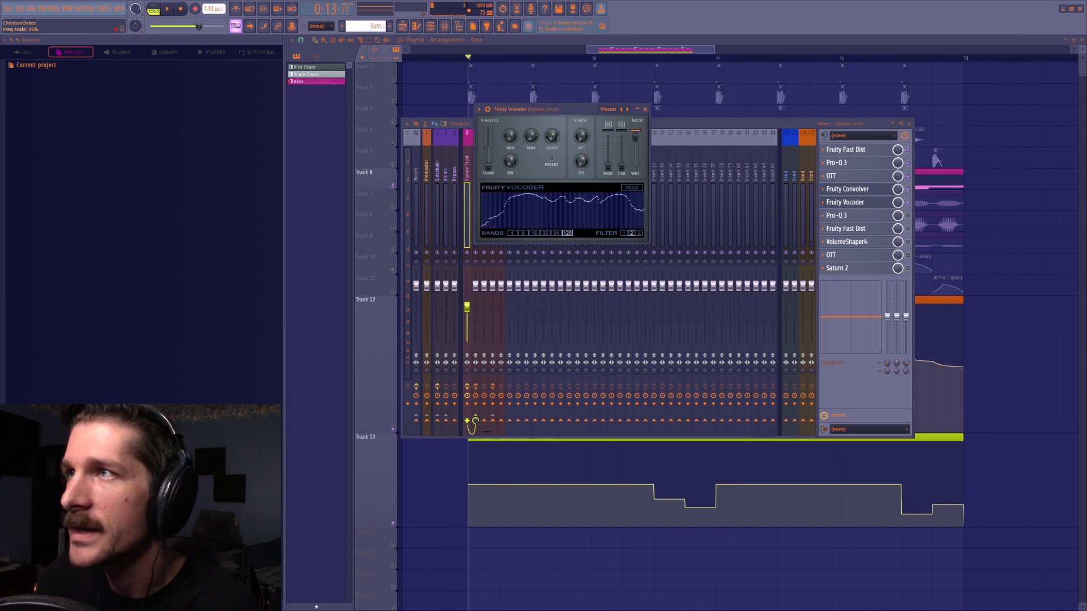
key(space)
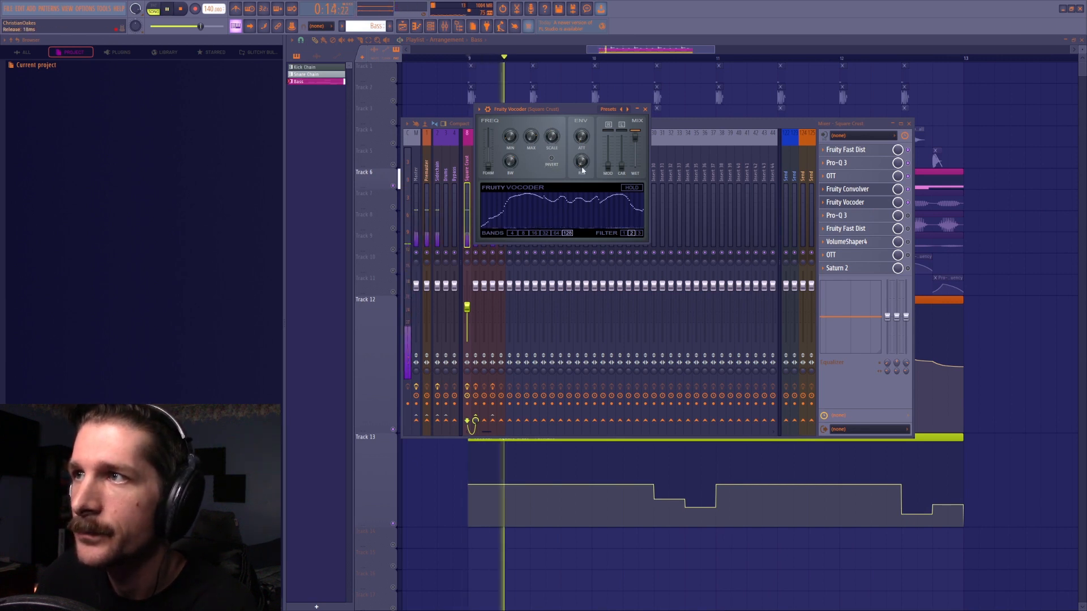
key(space)
Play the bass again and view the Freq scale and Formant automation curves in the playlist.
key(F6)
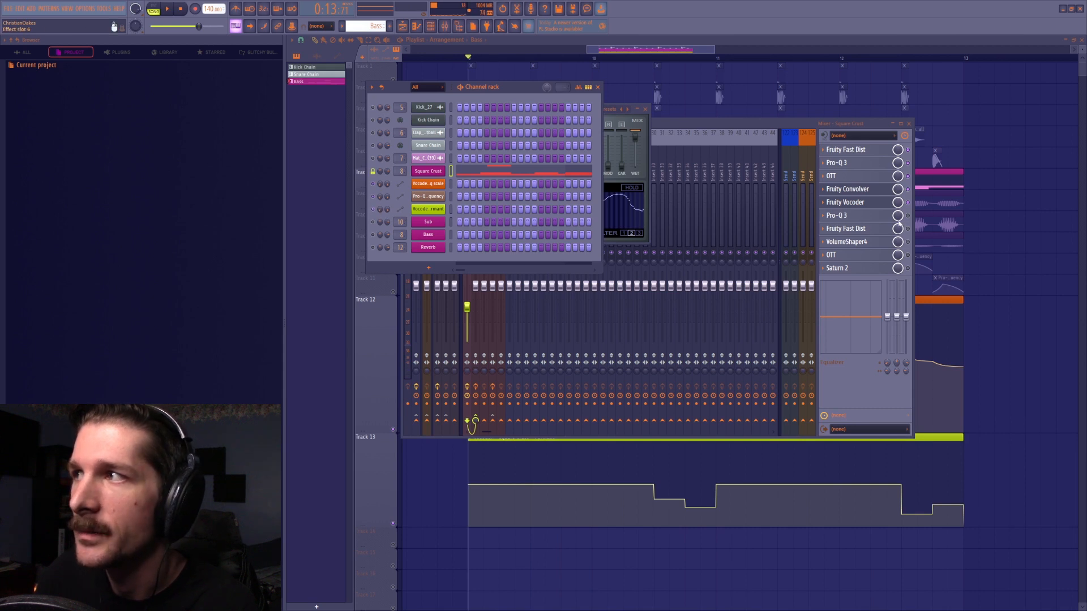
key(space)
key(F12)
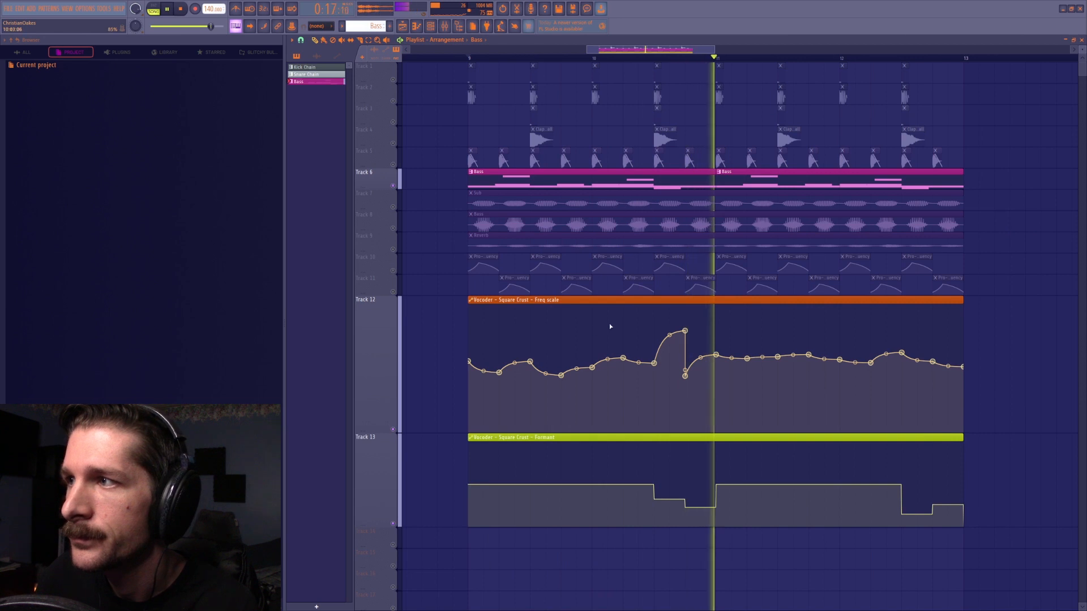
key(space)
Return to Fruity Vocoder and play the bass while watching the automation drive its frequency scale.
key(F9)
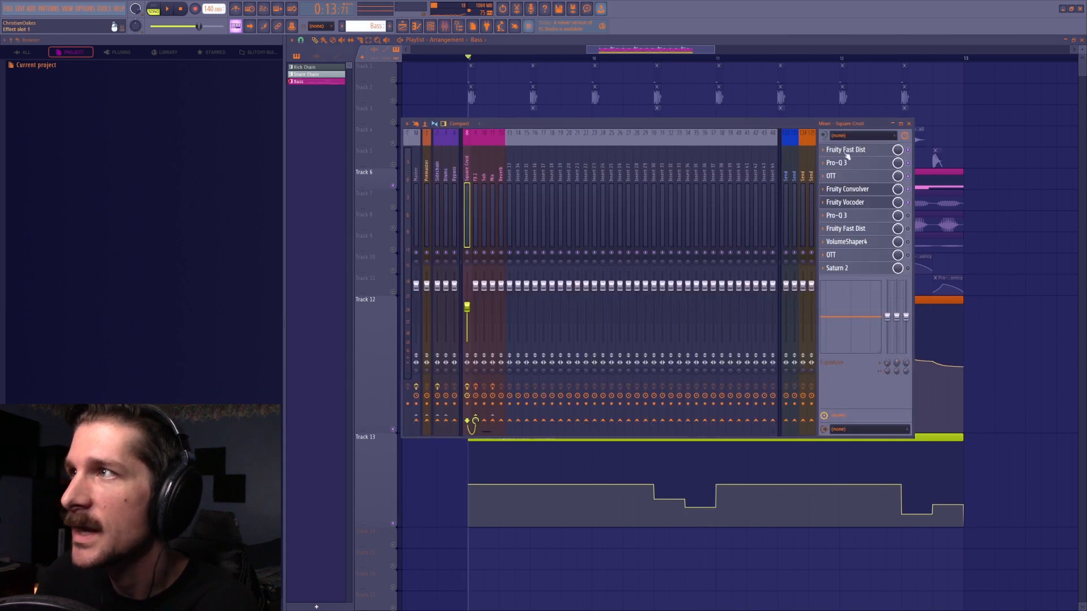
click(864, 203)
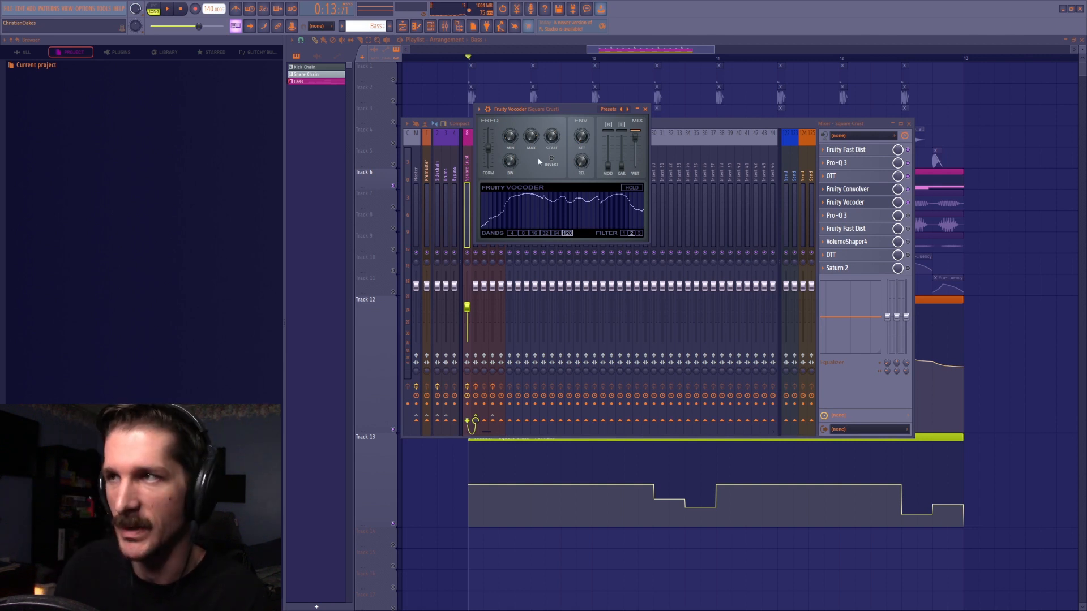
key(space)
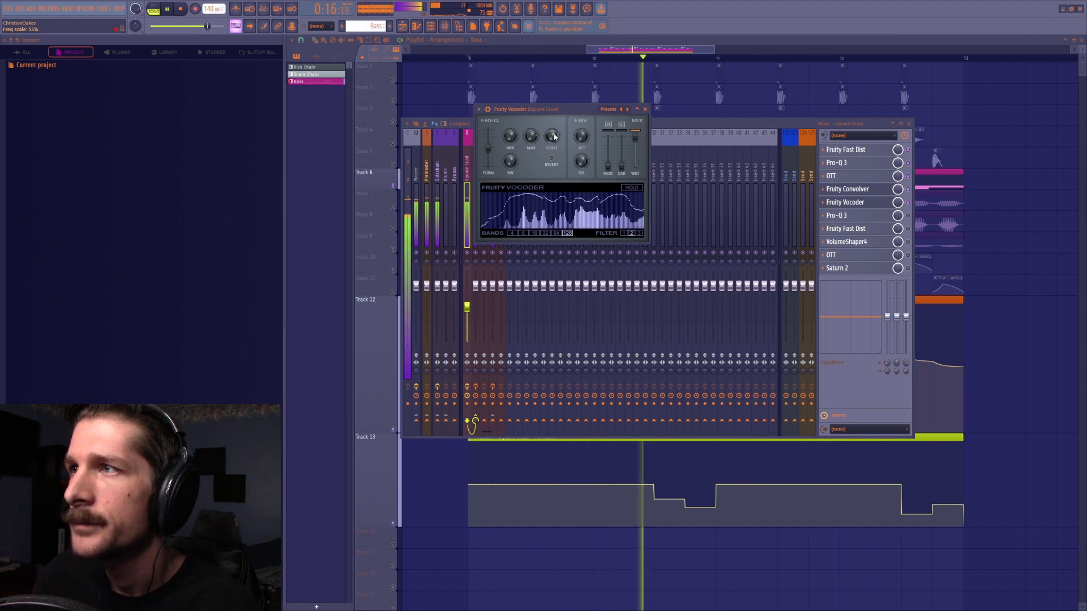
key(space)
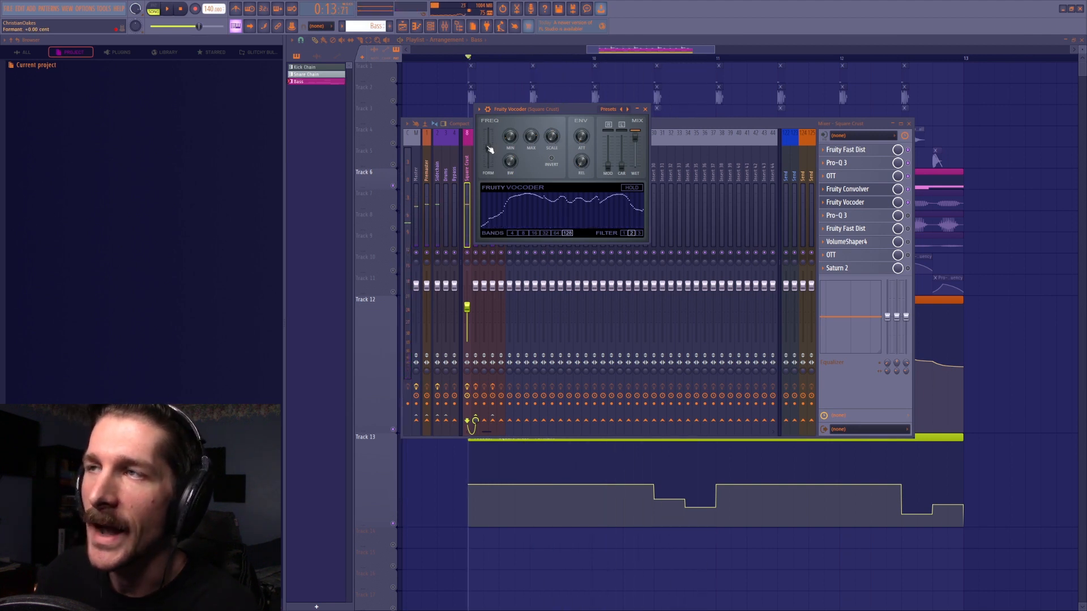
Move the vocoder's formant slider up and down to demonstrate its range, and reset it.
mouse_move(492, 151)
mouse_down()
mouse_move(492, 130)
mouse_move(492, 162)
mouse_move(492, 134)
mouse_up()
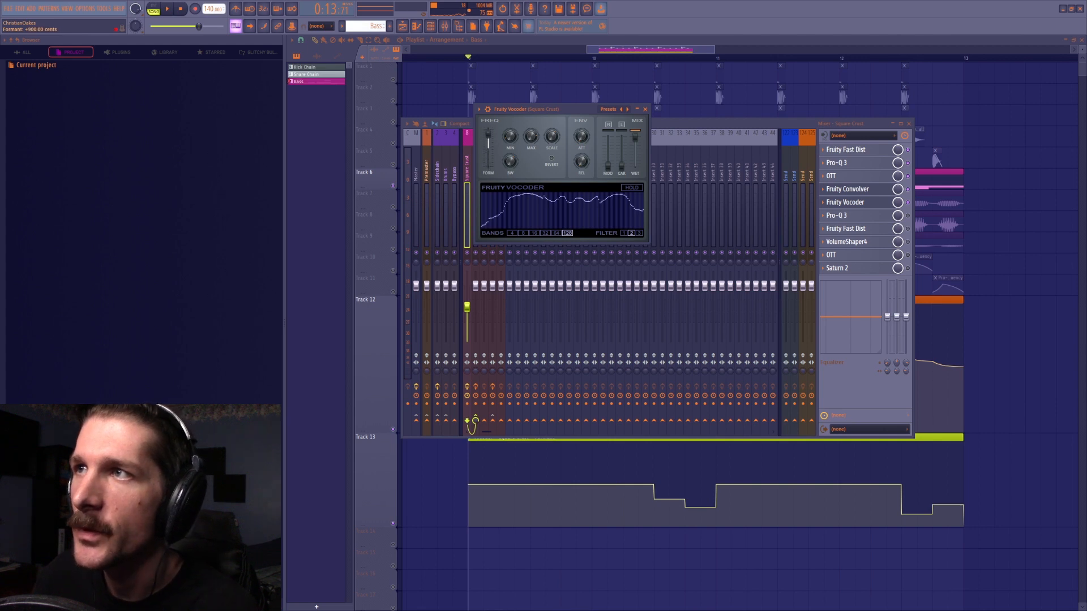
drag(488, 138, 488, 169)
right_click(487, 168)
click(495, 173)
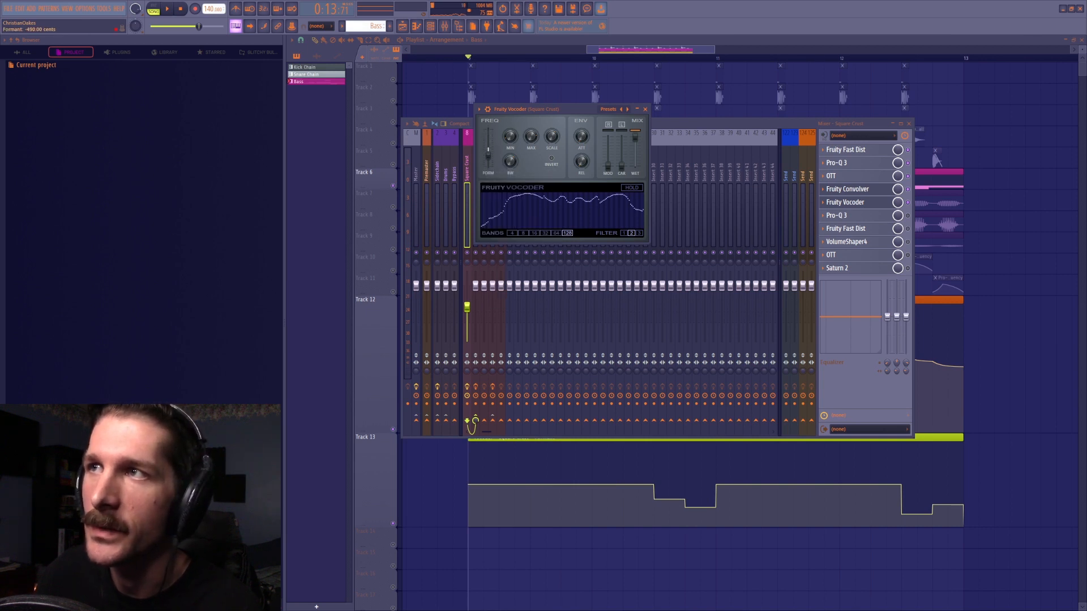
Lower the vocoder's formant, play the bass with it, and reset the formant.
drag(488, 153, 488, 159)
key(space)
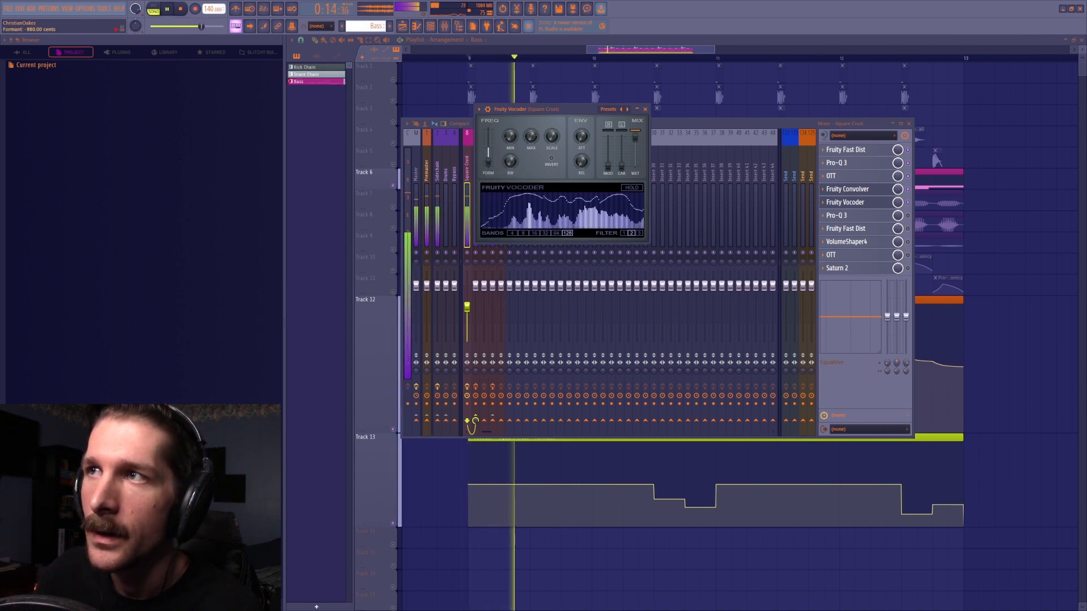
key(space)
right_click(497, 166)
click(498, 167)
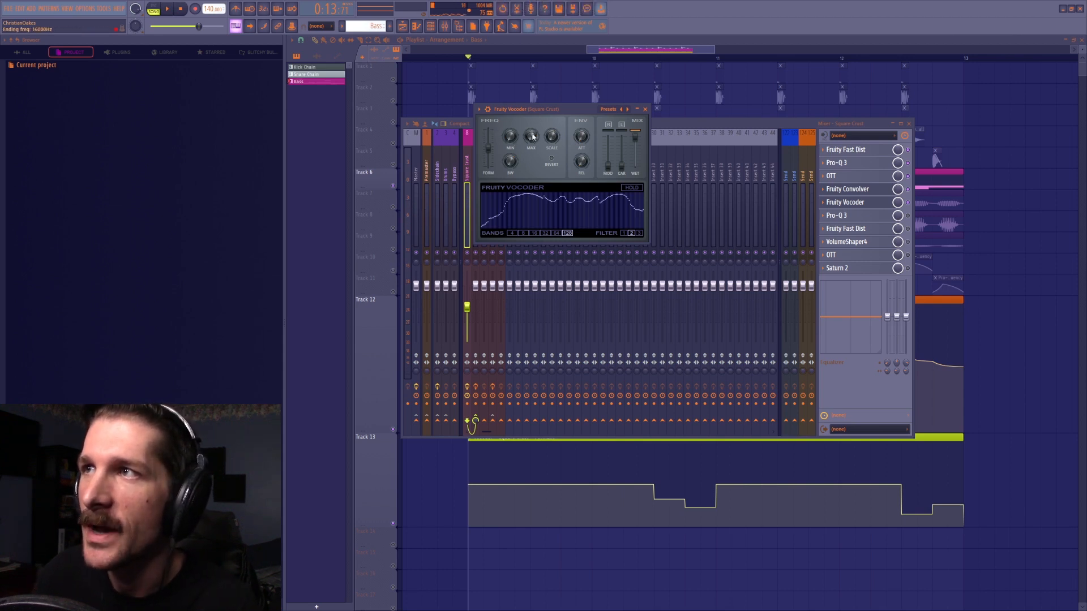
Play the bass repeatedly while varying the vocoder's starting frequency to compare the sound.
key(space)
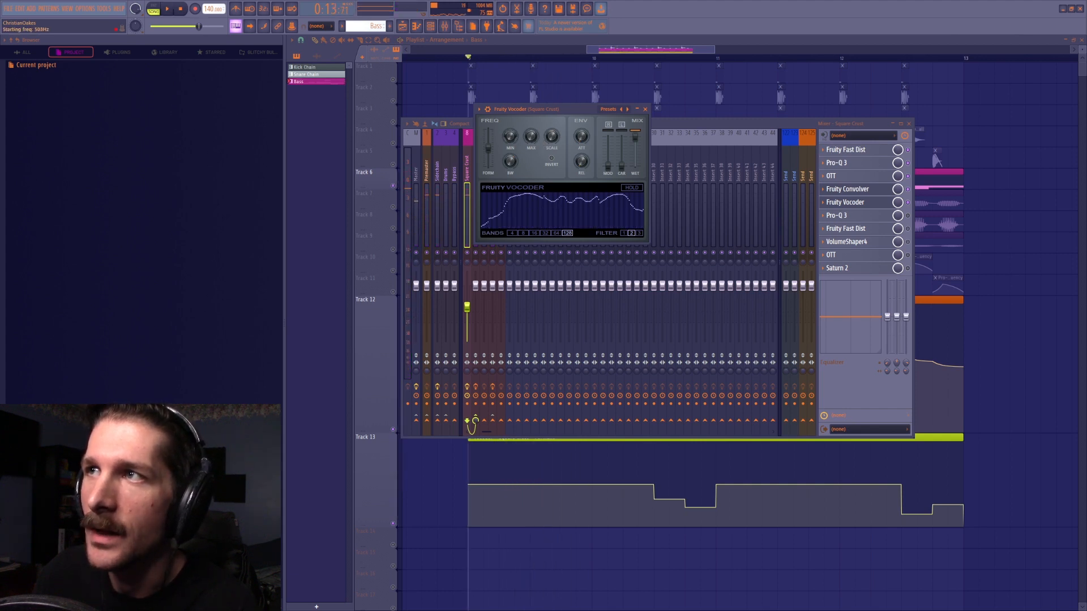
key(space)
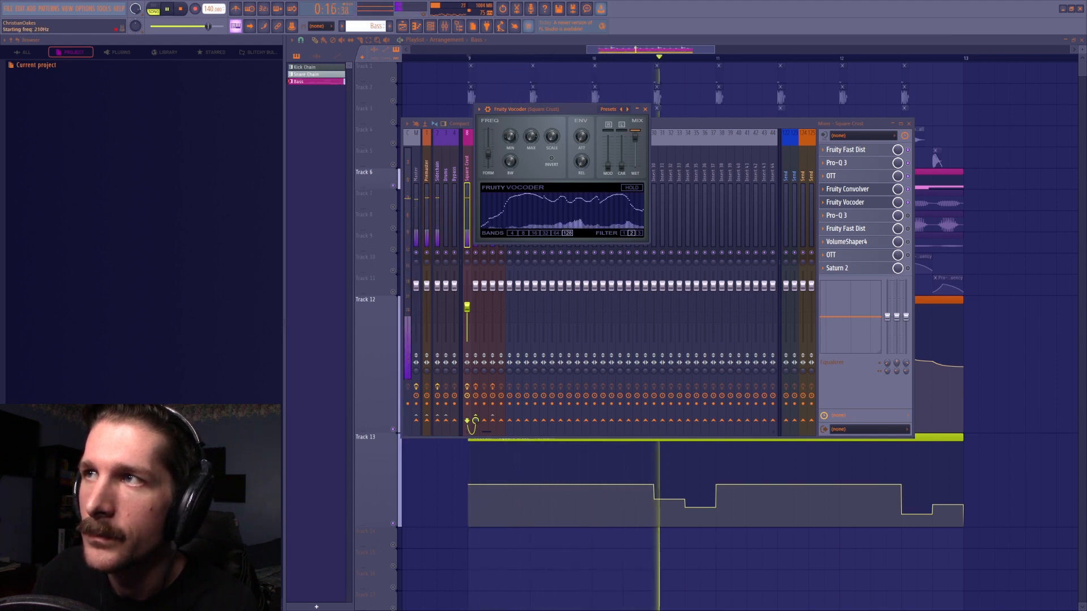
key(space)
key(space)
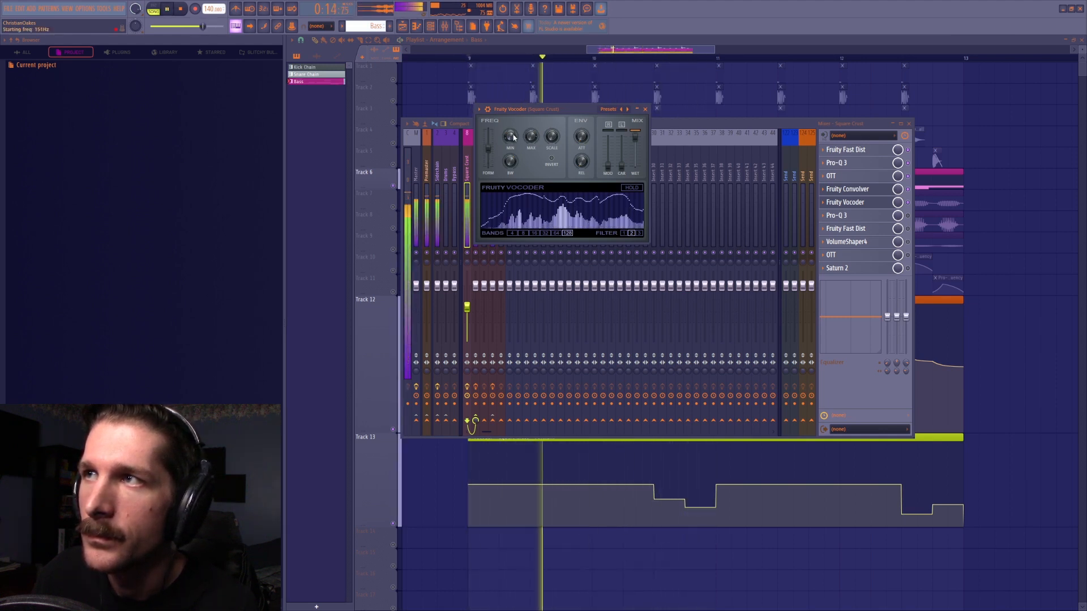
key(space)
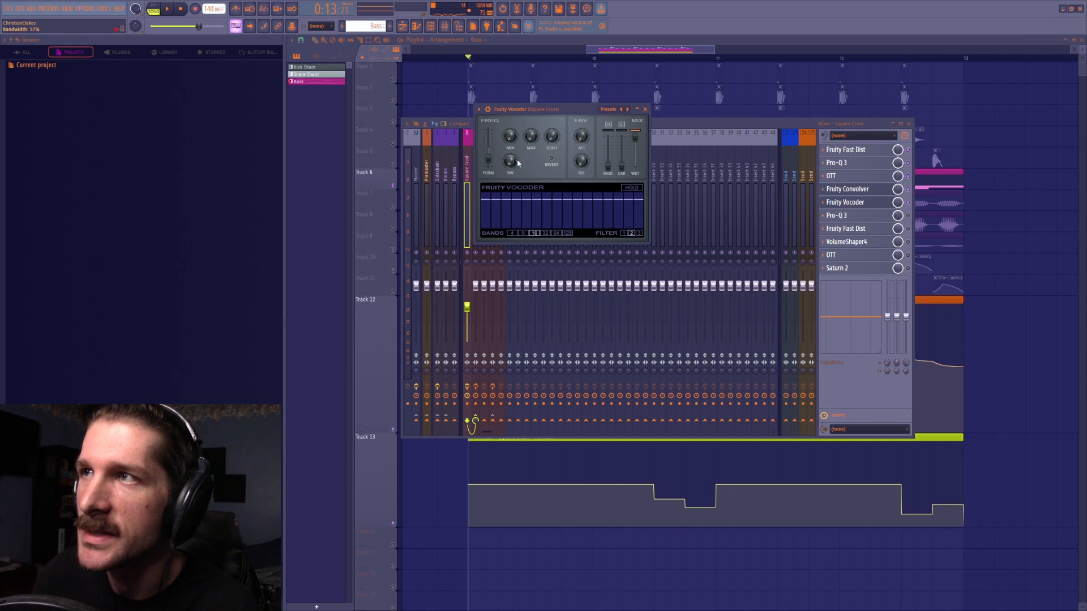
Audition the bass through the vocoder with 16 bands while trying different bandwidth amounts.
key(space)
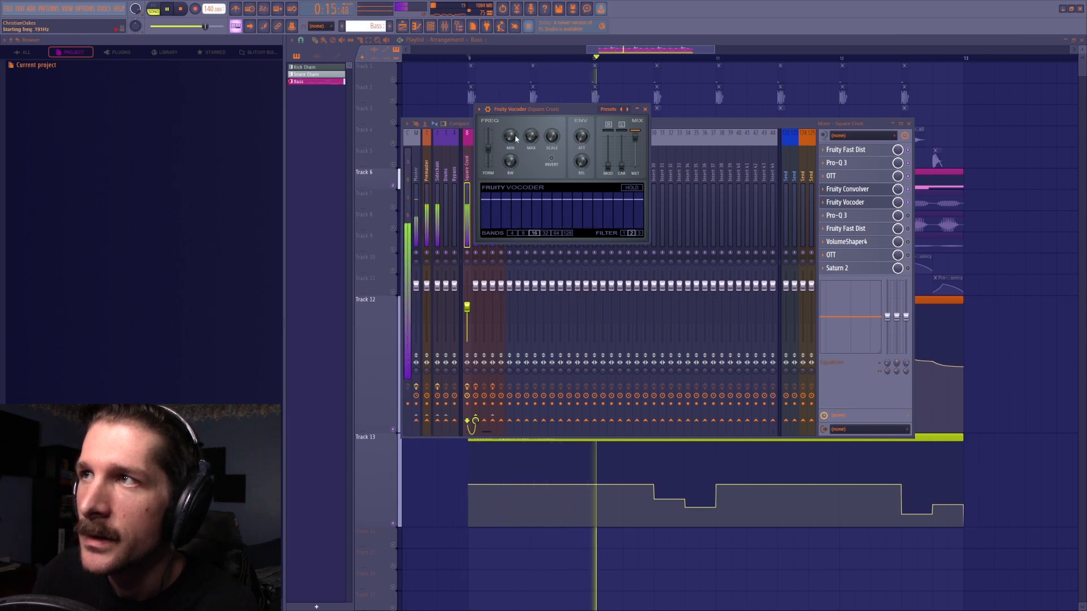
key(space)
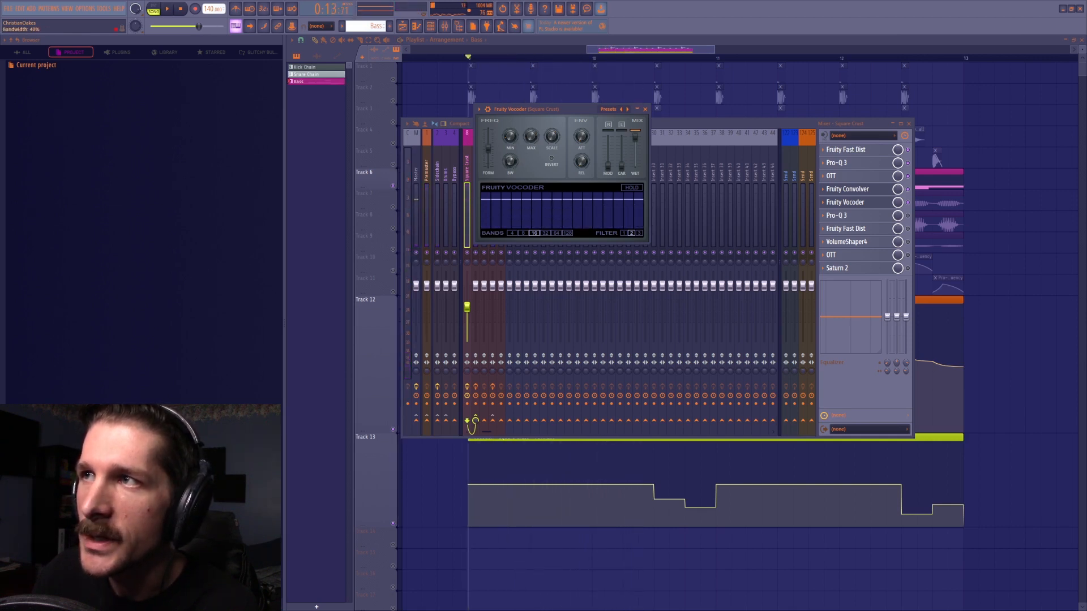
key(space)
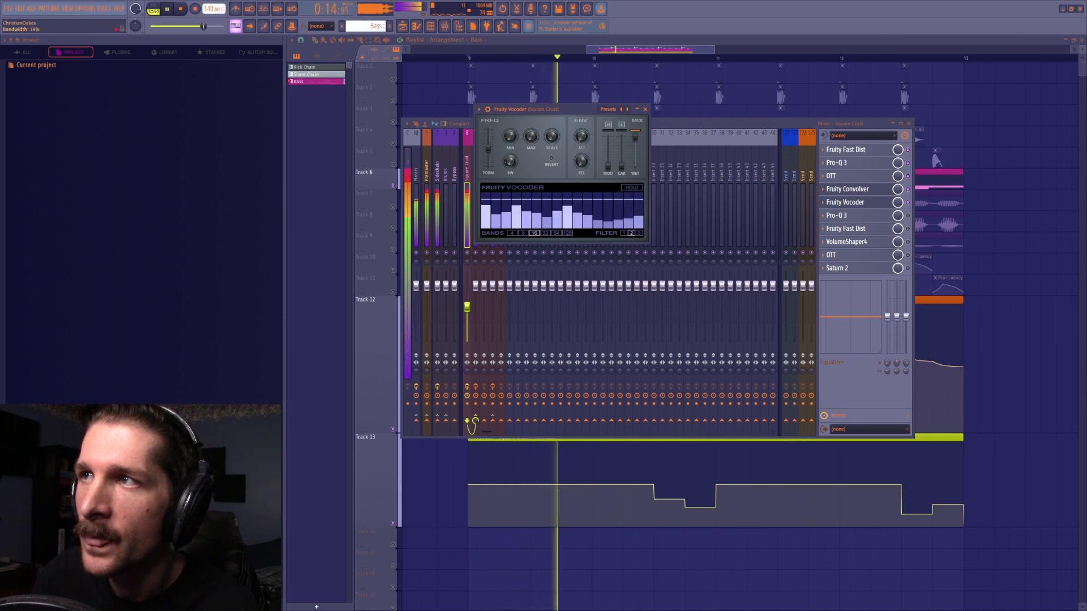
key(space)
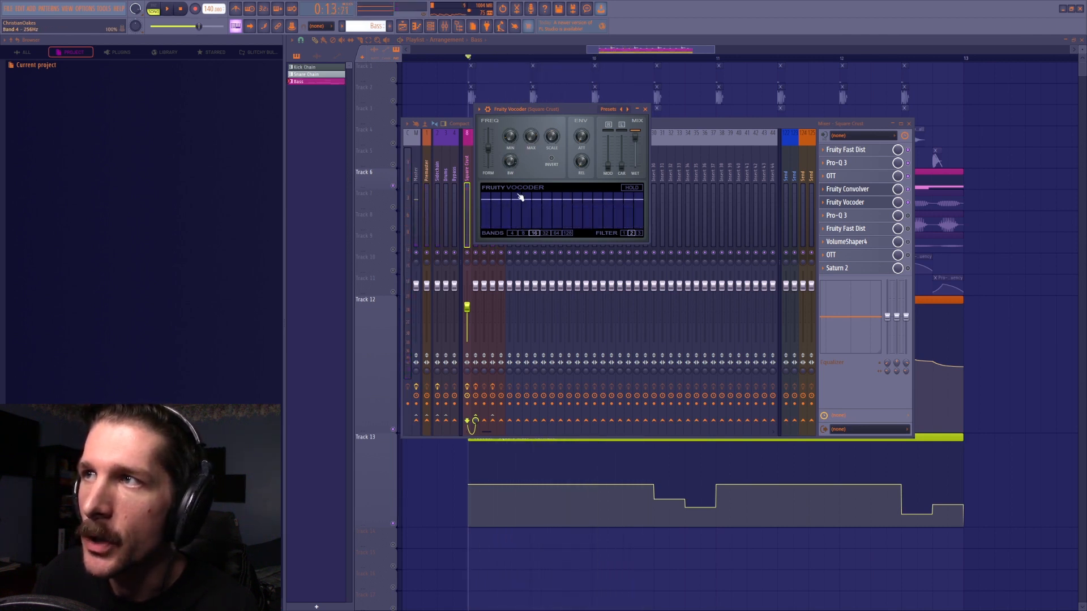
key(space)
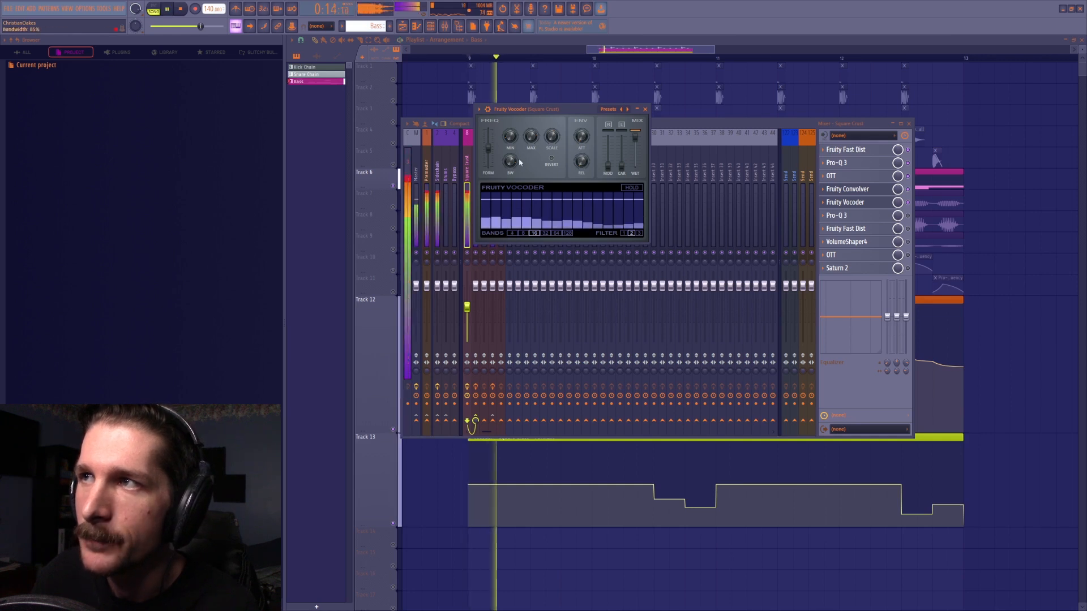
key(space)
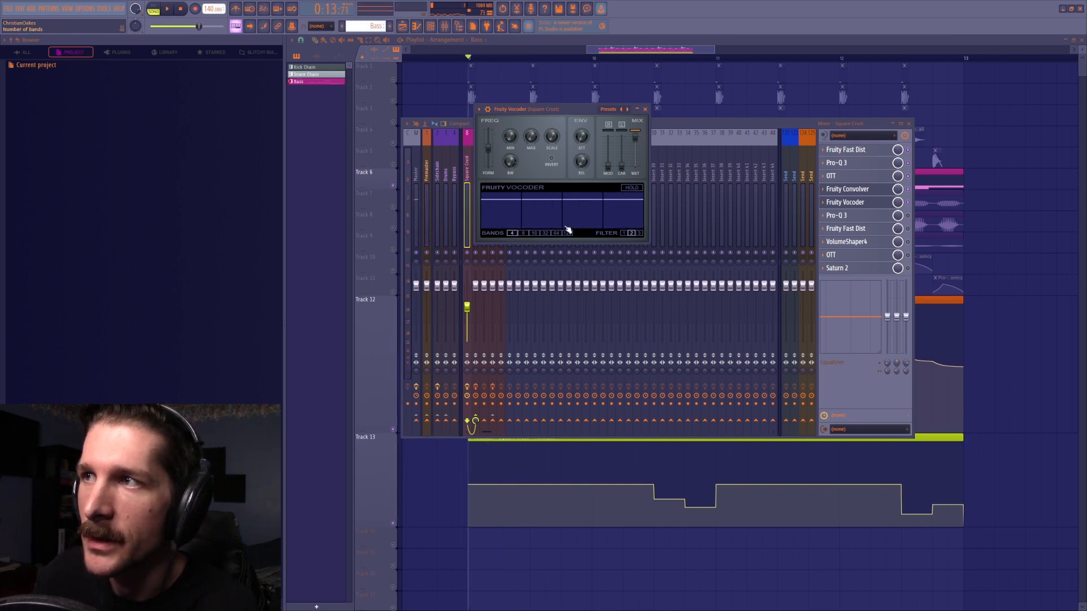
Audition the bass through the vocoder with 4 bands, and compare it with the 64-band and 128-band settings.
key(space)
key(space)
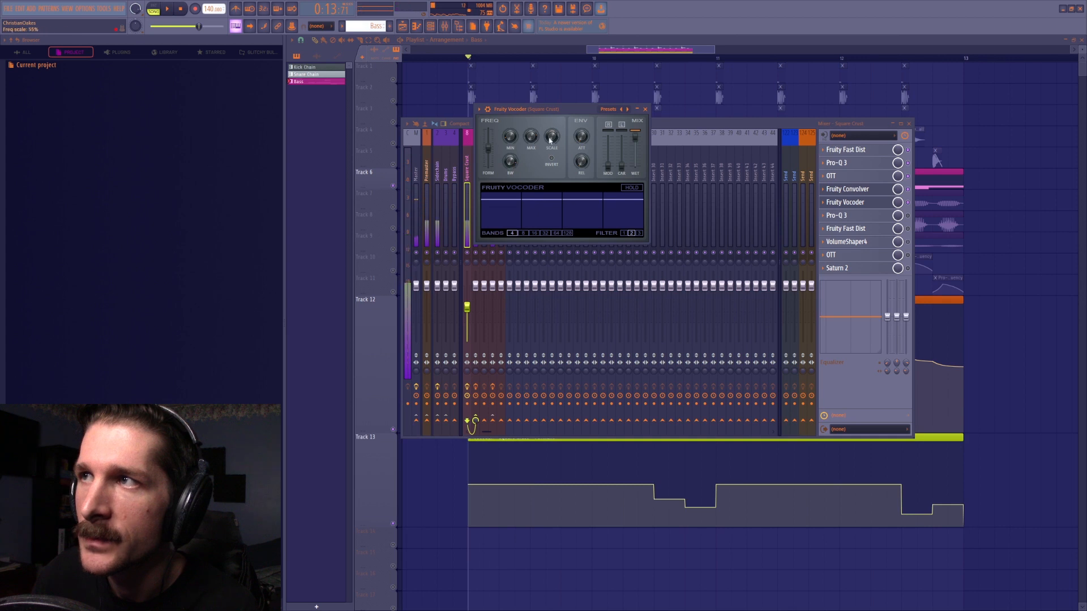
click(558, 233)
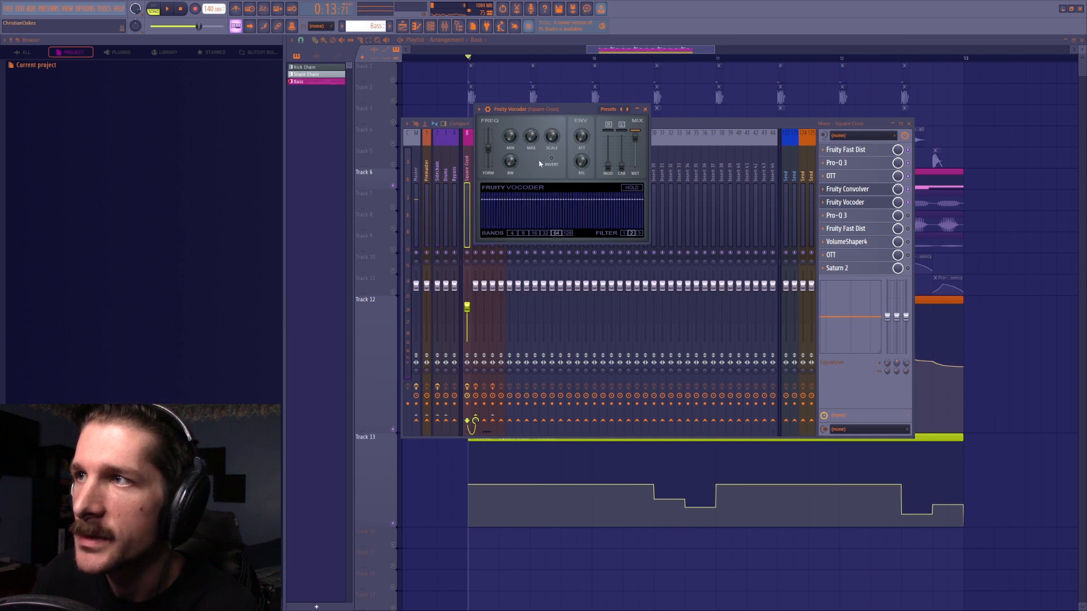
click(568, 234)
key(space)
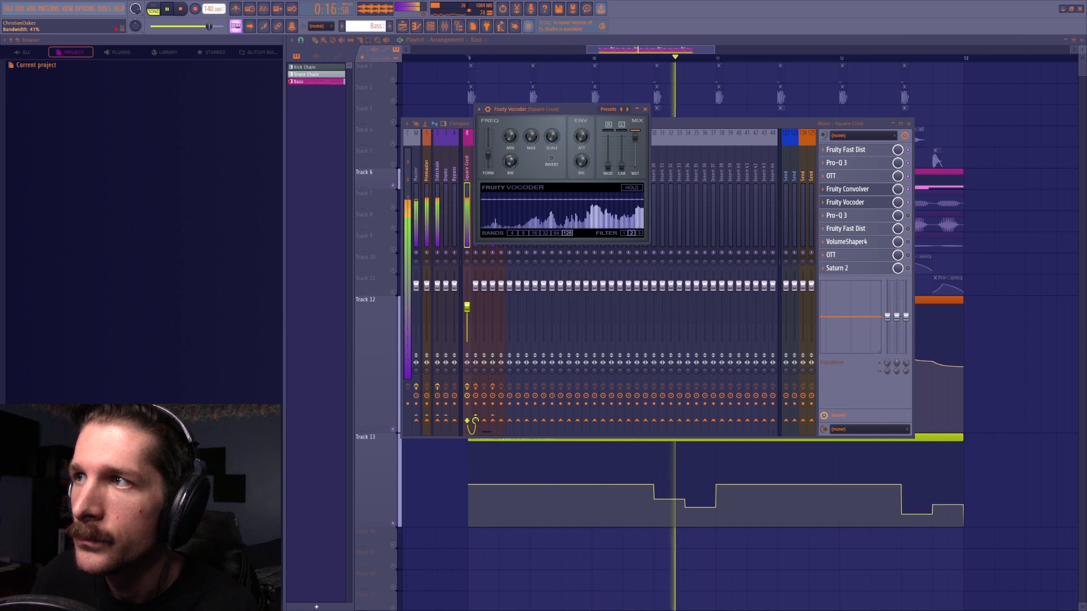
key(space)
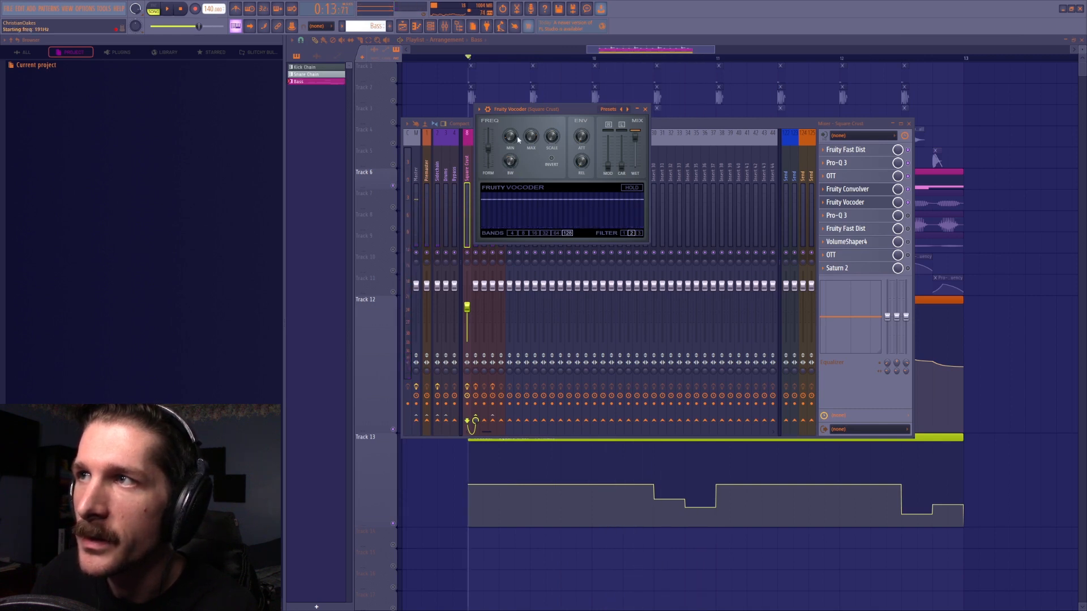
Play the bass through the 128-band vocoder while adjusting its starting frequency.
key(space)
drag(514, 139, 514, 133)
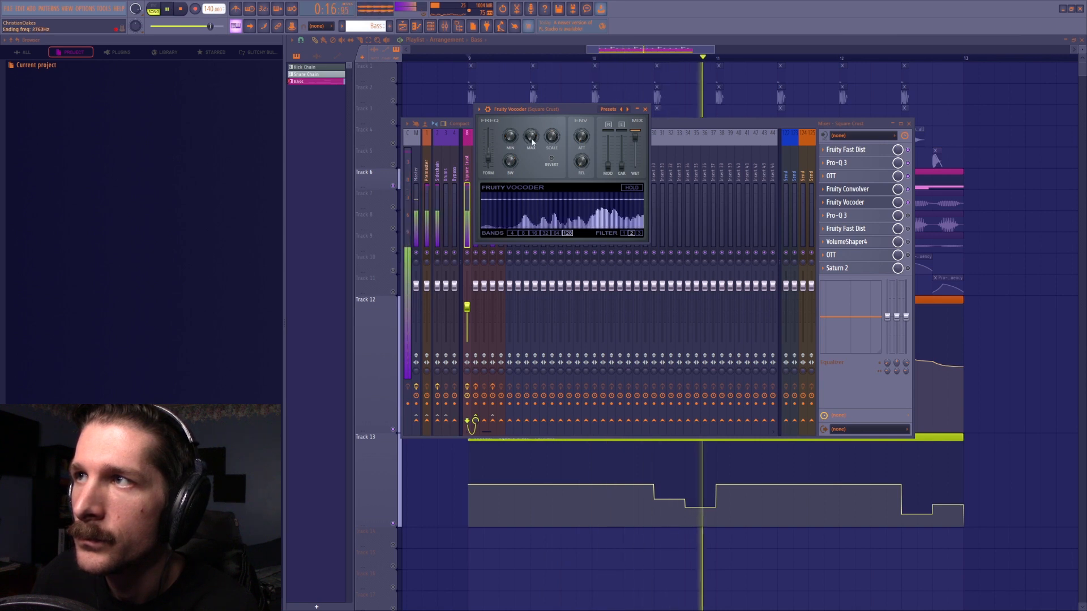
key(space)
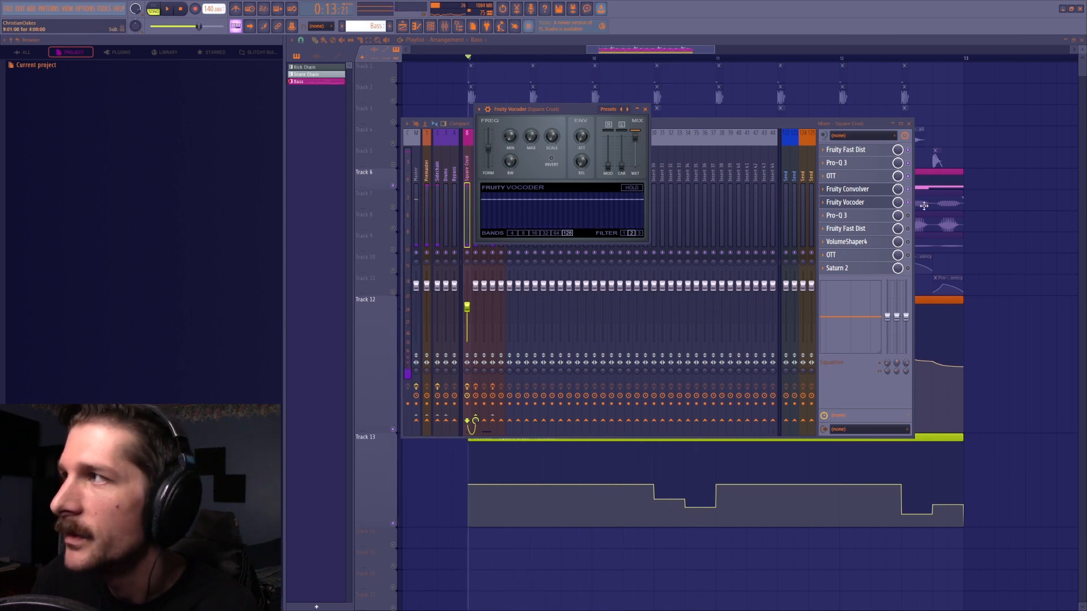
Open the Pro-Q 3 that follows Fruity Vocoder, examine its band-pass band, and return to the playlist.
click(836, 216)
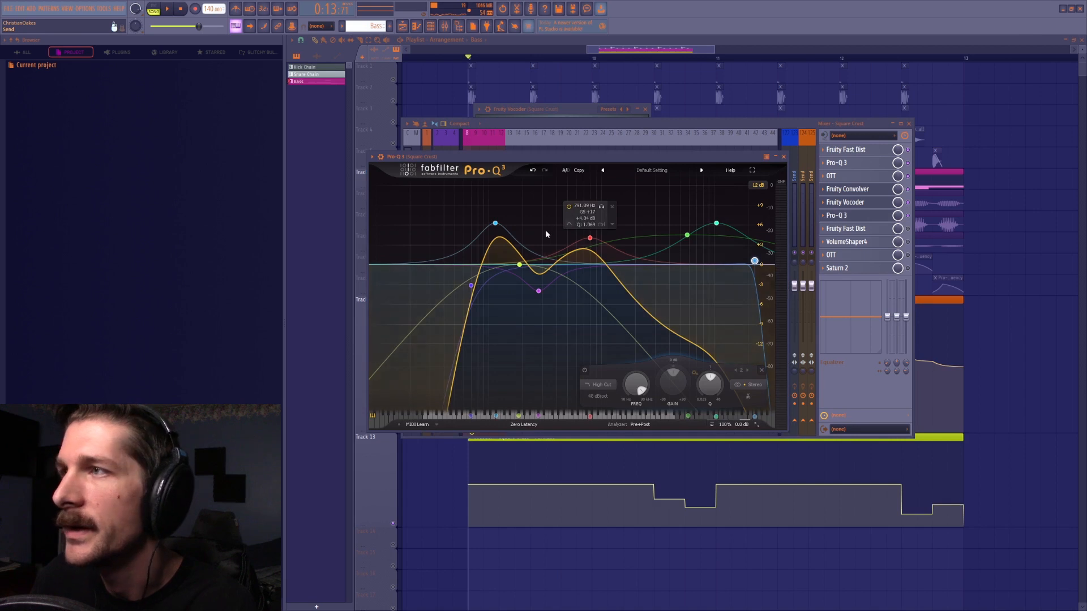
click(518, 264)
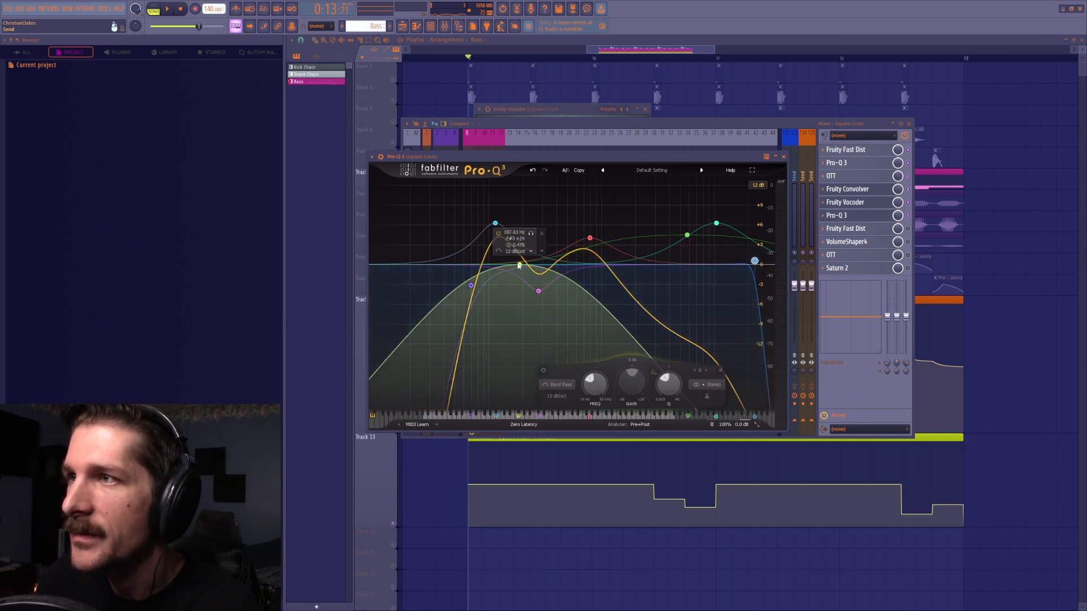
drag(498, 385, 541, 392)
right_click(999, 280)
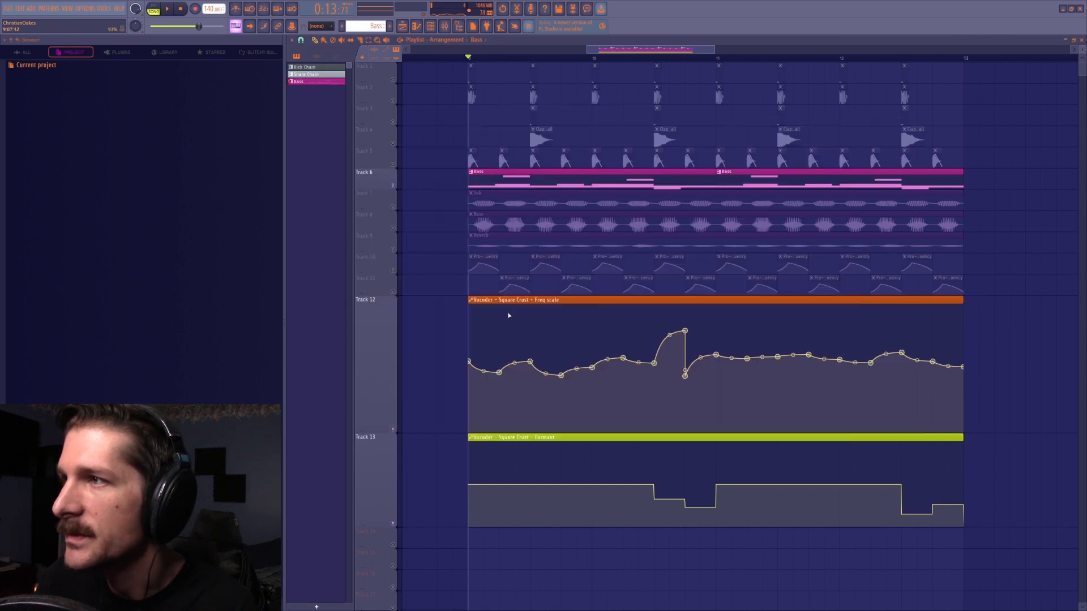
Unmute the Pro-Q 3 frequency automation on Tracks 10 and 11, and reopen the Pro-Q 3 after the vocoder.
click(393, 270)
click(393, 292)
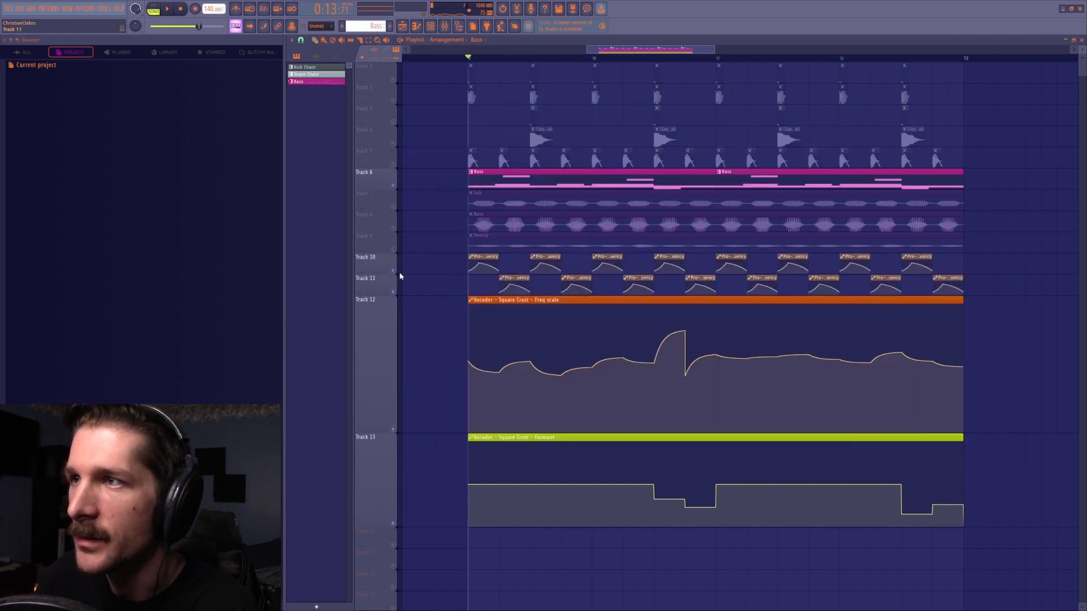
click(447, 28)
click(872, 219)
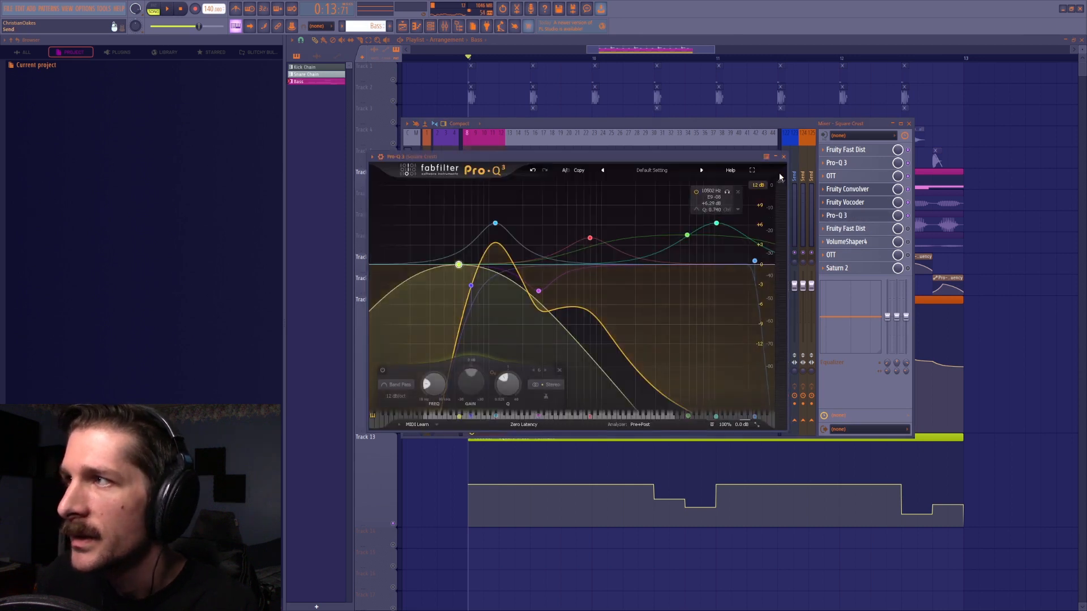
Place the Pro-Q 3 window below the Track 10 and 11 automation with the mixer closed, and play the bass to watch the band-pass sweep.
click(663, 163)
drag(663, 163, 773, 71)
click(899, 338)
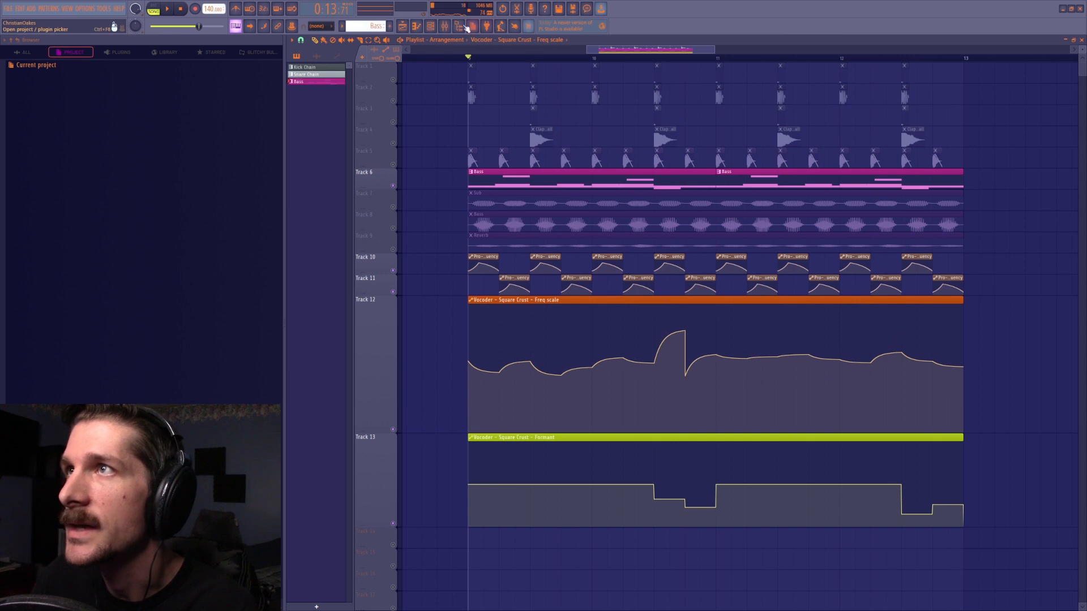
click(446, 28)
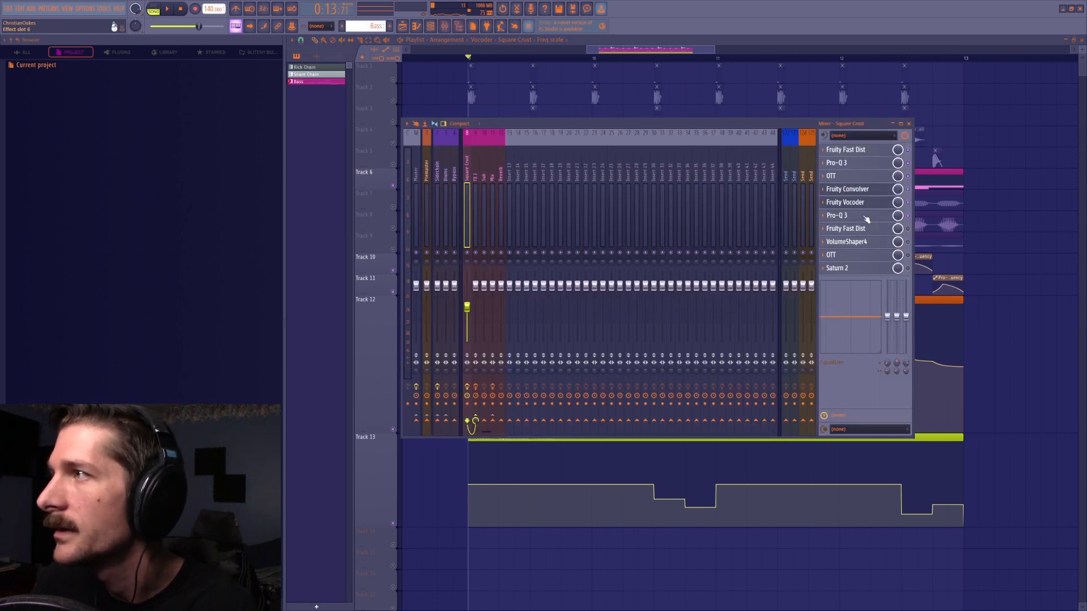
click(866, 218)
click(909, 124)
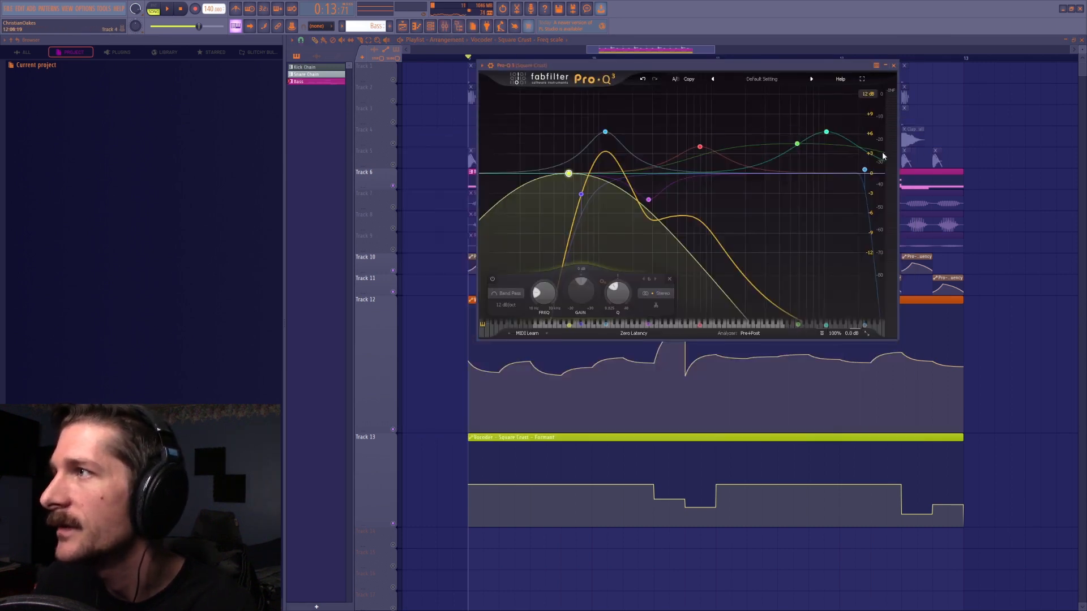
drag(741, 67, 755, 322)
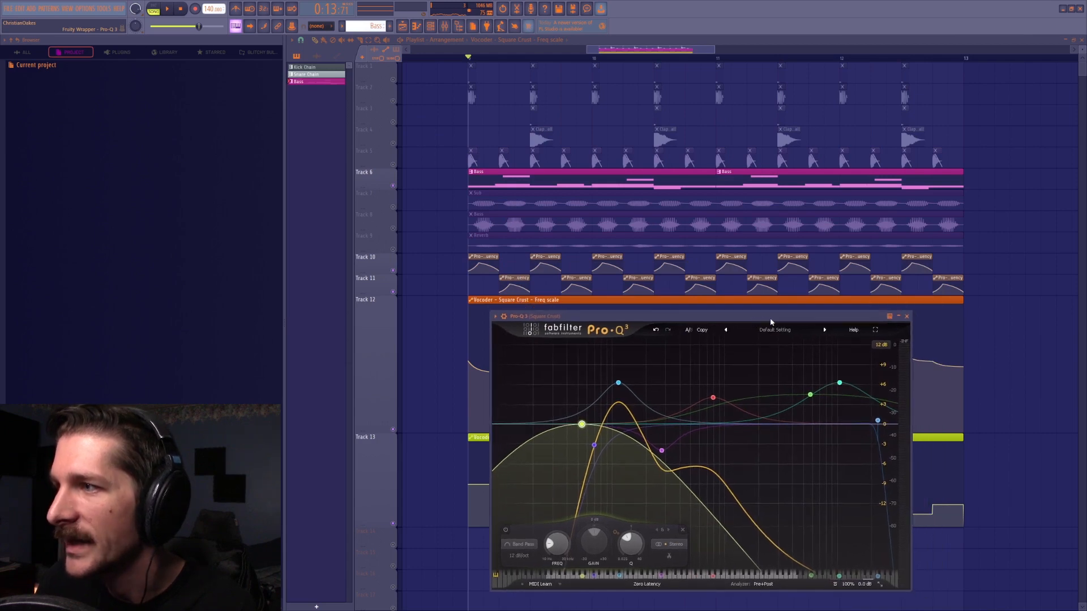
key(space)
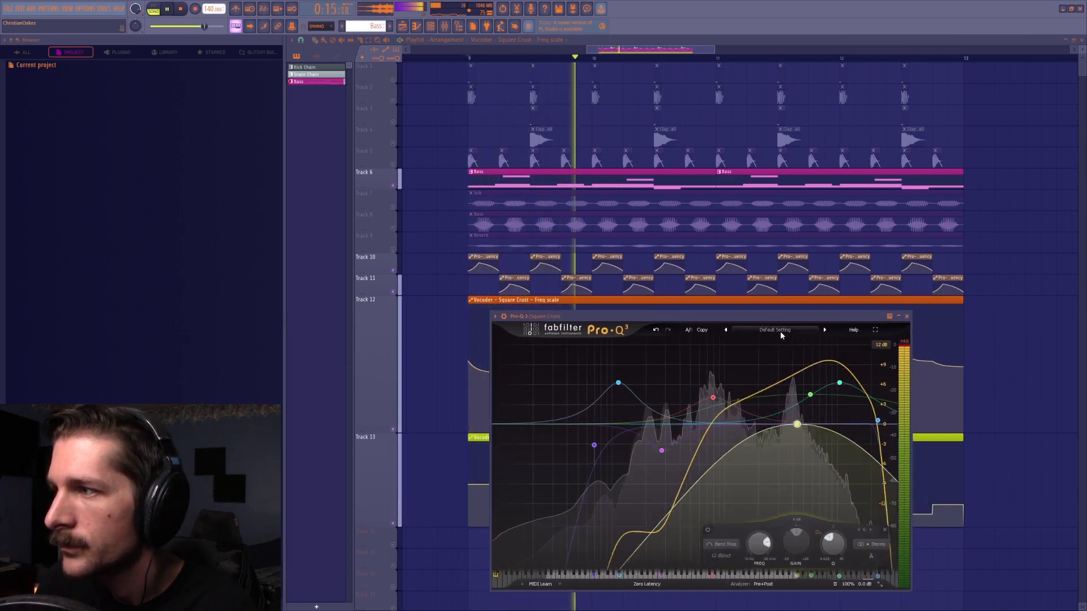
key(space)
Try a sharper curve tension on the band-pass frequency automation clips and play the bass with it.
click(641, 287)
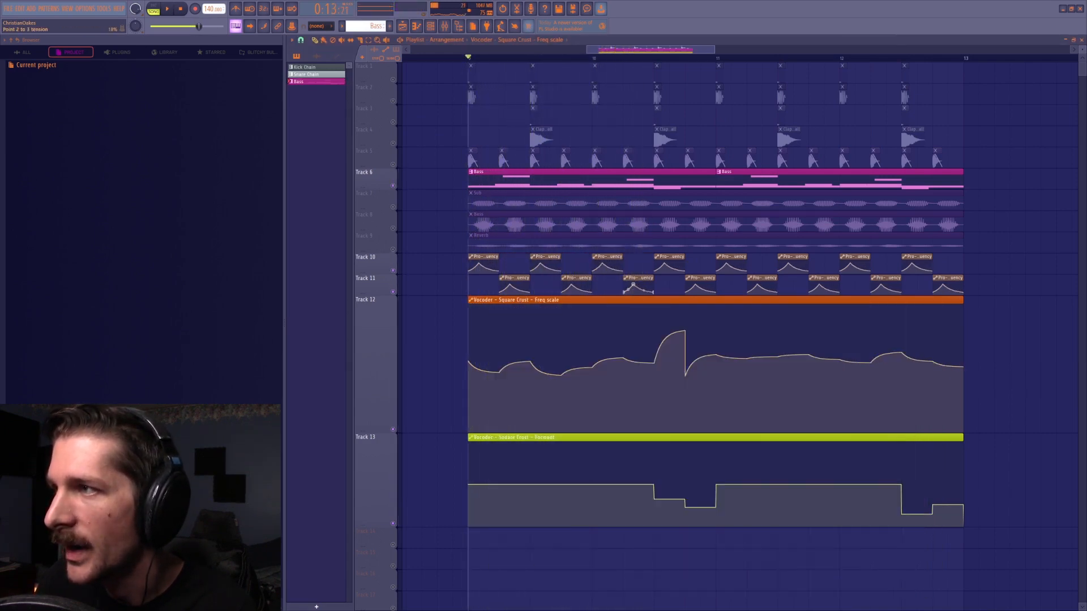
key(space)
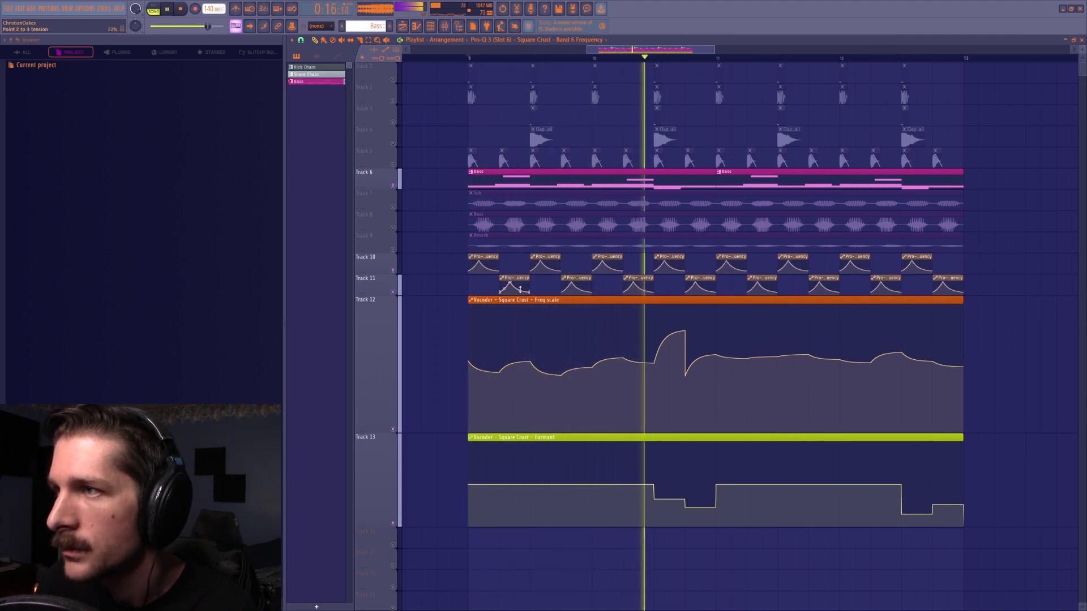
key(space)
Reshape the band-pass frequency automation by moving its peak to the clip start for a falling sweep, and play the bass.
drag(510, 284, 511, 284)
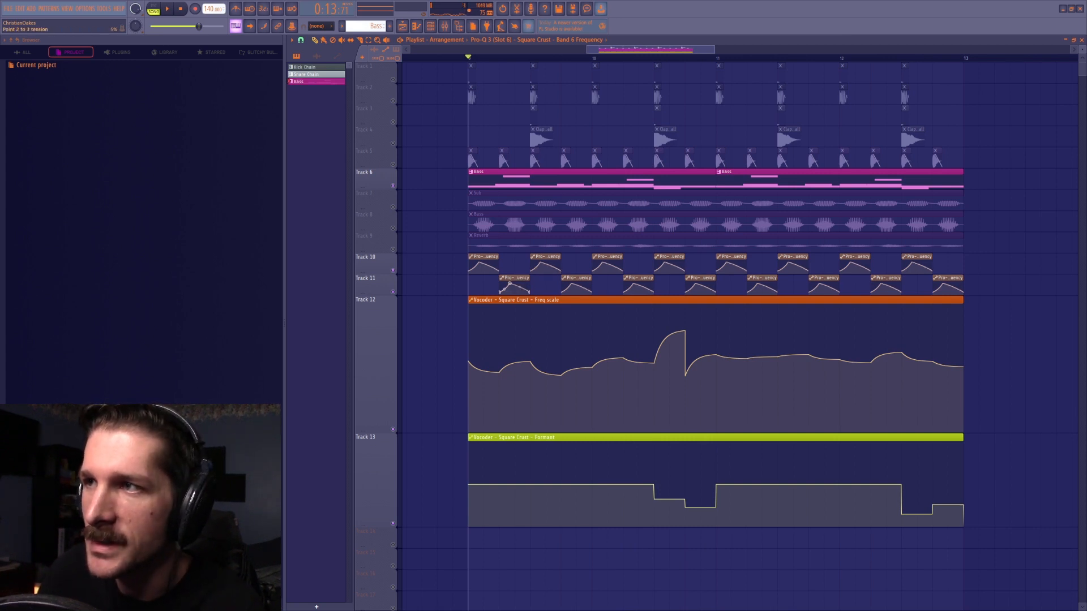
key(space)
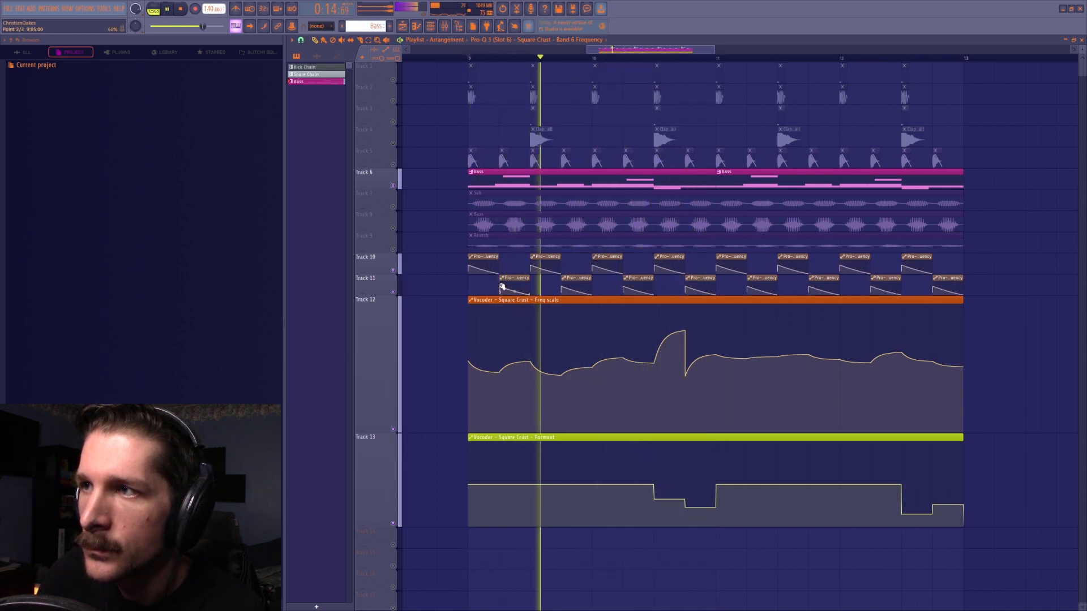
key(space)
Reopen the Pro-Q 3 after the vocoder from the mixer and play the bass to watch the reshaped filter sweep.
key(F9)
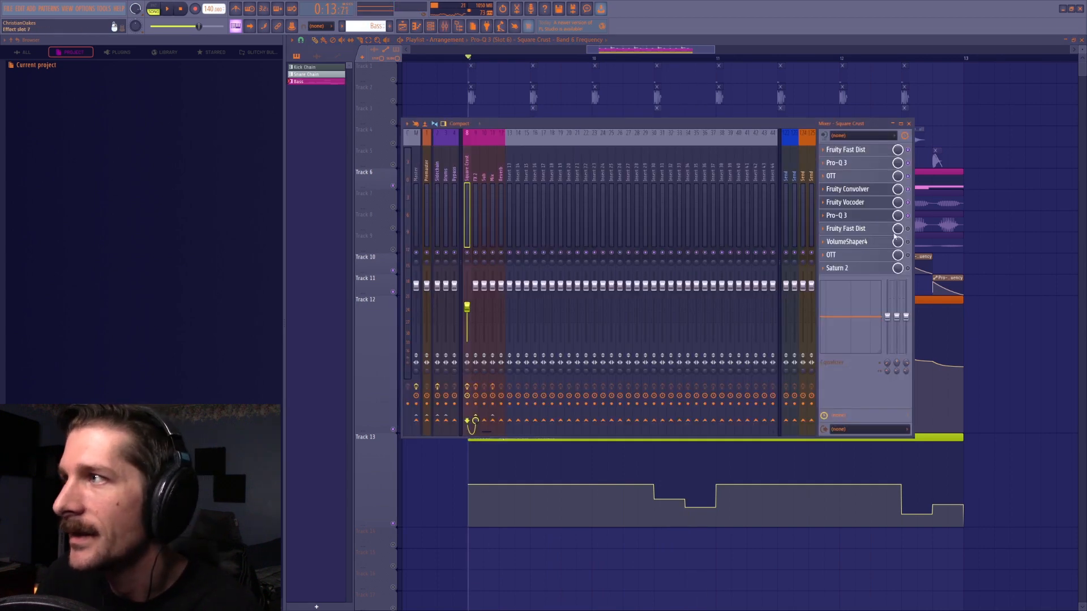
click(883, 218)
key(space)
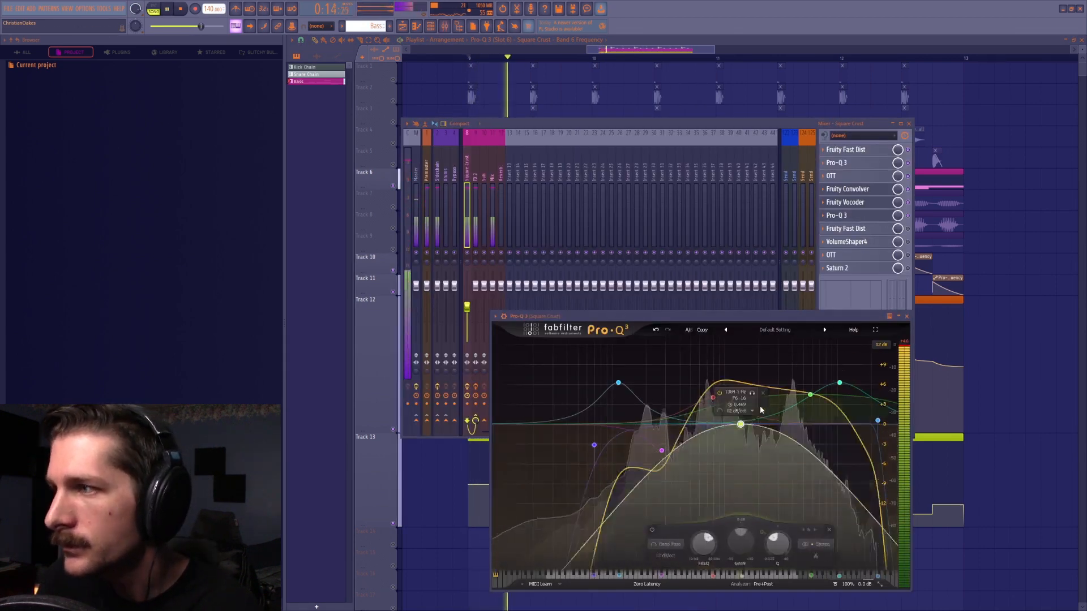
key(space)
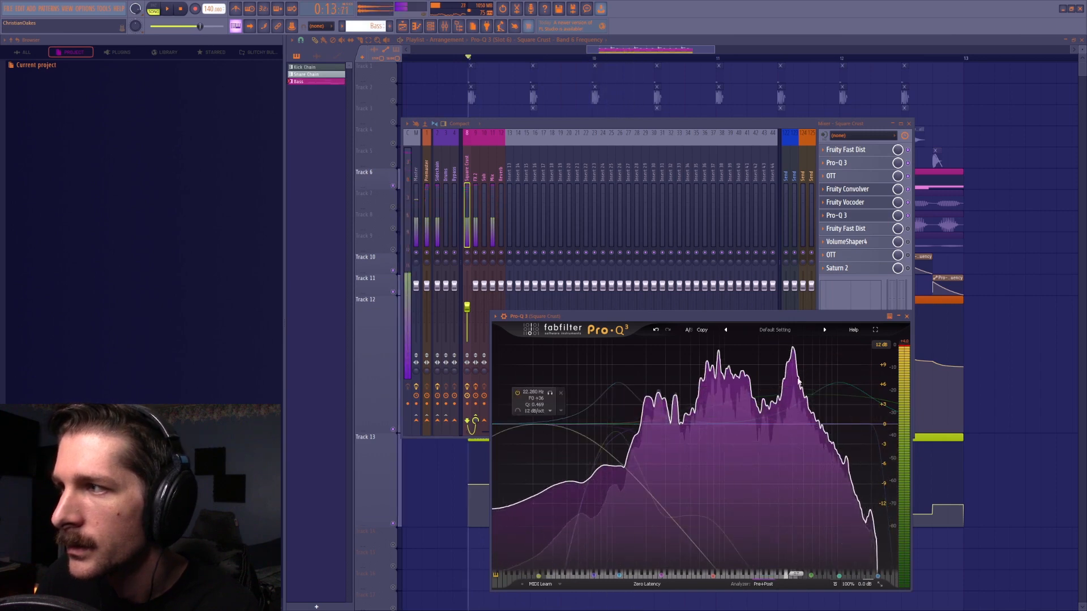
Enable VolumeShaper4 on the Square Crust mixer track and open it to show its volume curve during playback.
click(908, 241)
click(857, 243)
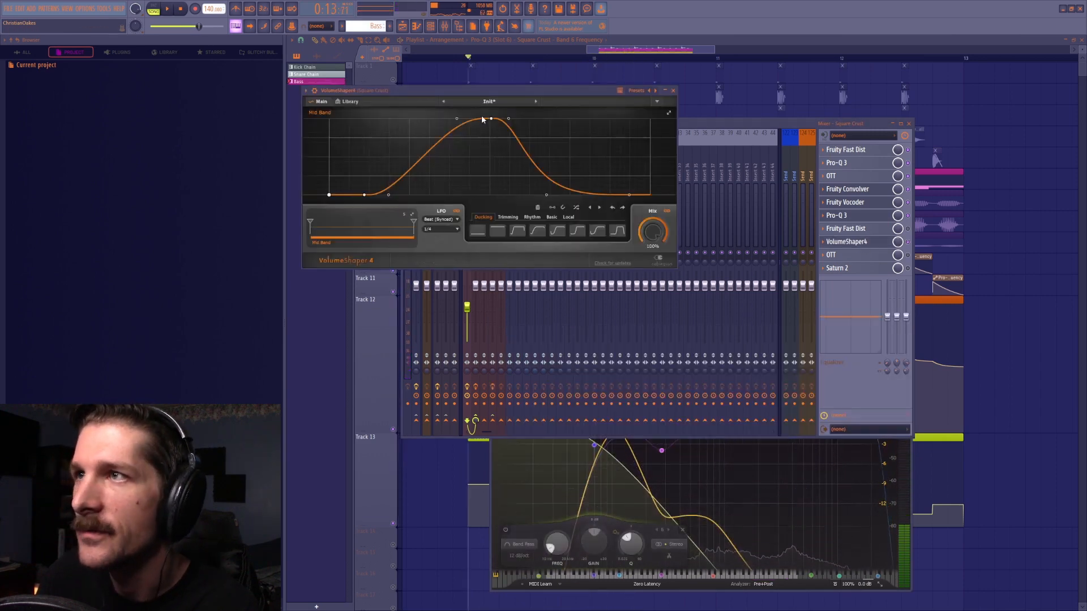
key(space)
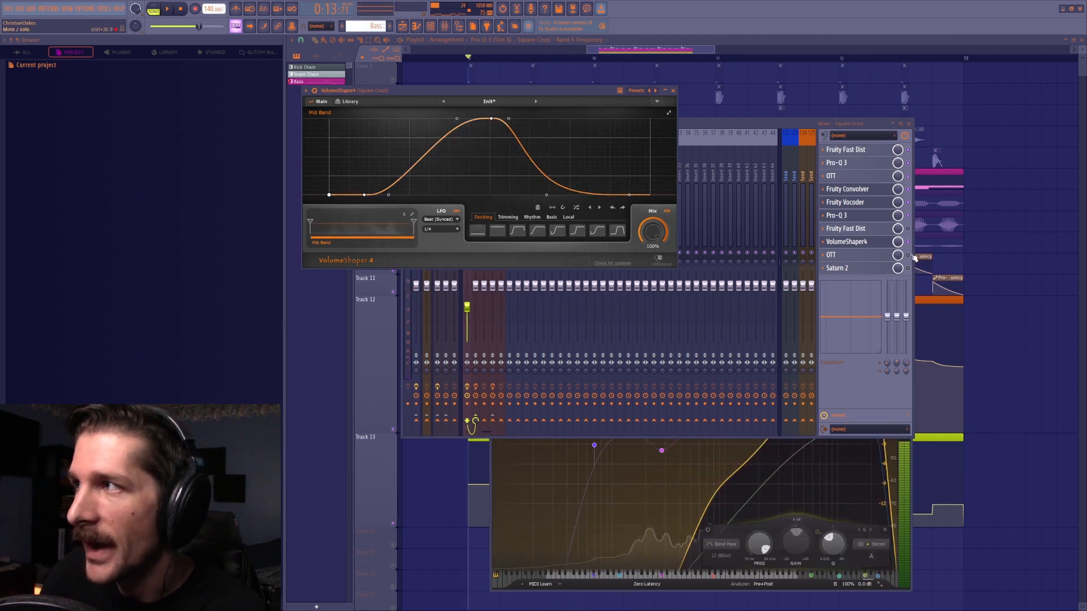
Open the second Fruity Fast Dist, audition the bass with it, and enable the OTT after VolumeShaper4.
click(890, 233)
click(876, 232)
key(space)
key(space)
click(908, 255)
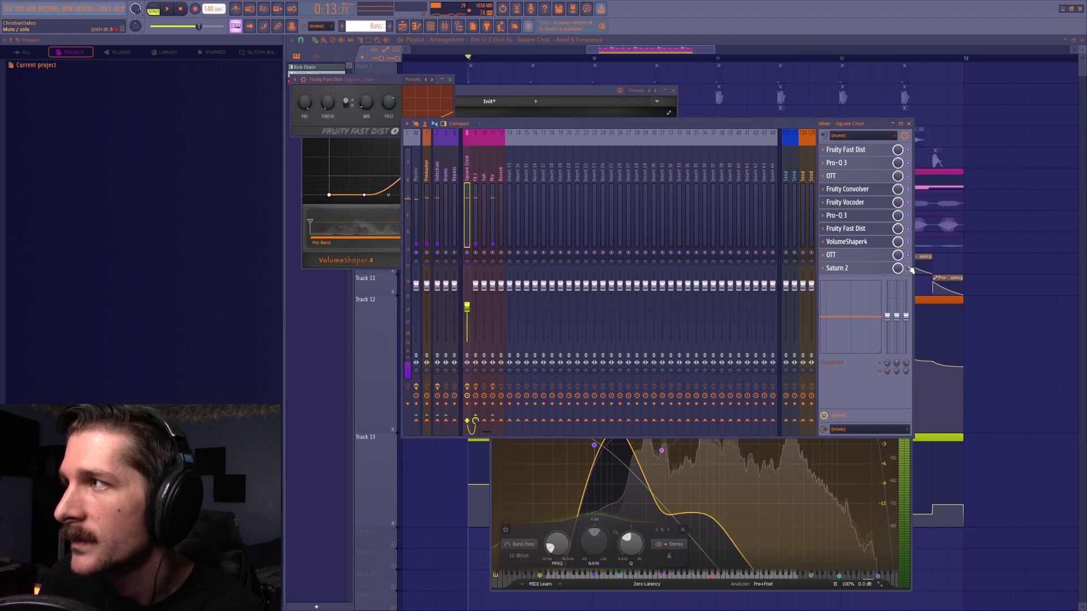
On the FX 2 mixer track, open Fruity Delay 3, bypass the effects after it, and audition the bass.
click(475, 199)
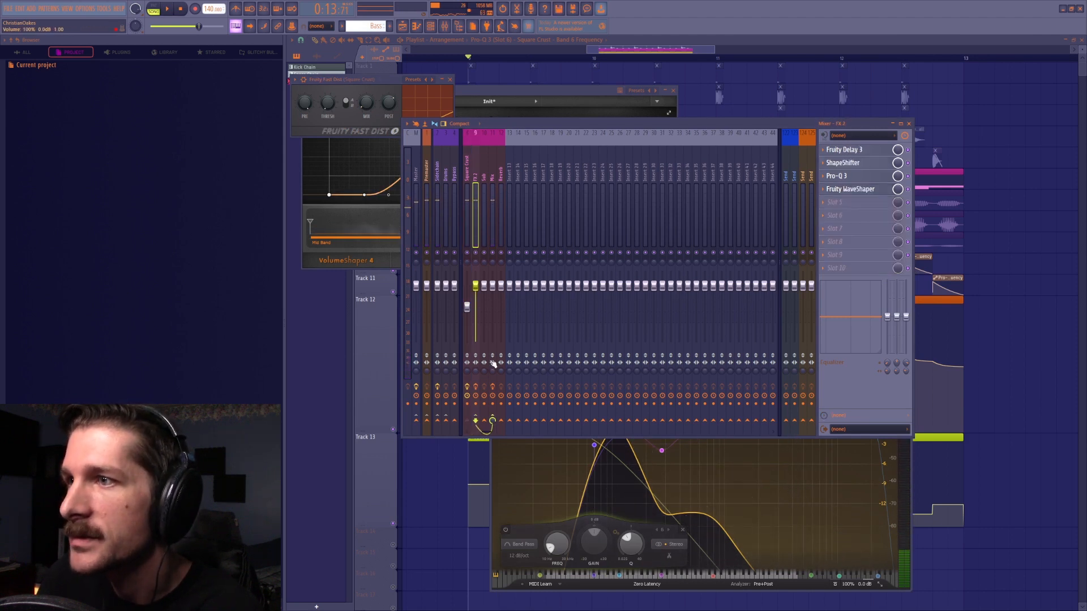
click(864, 152)
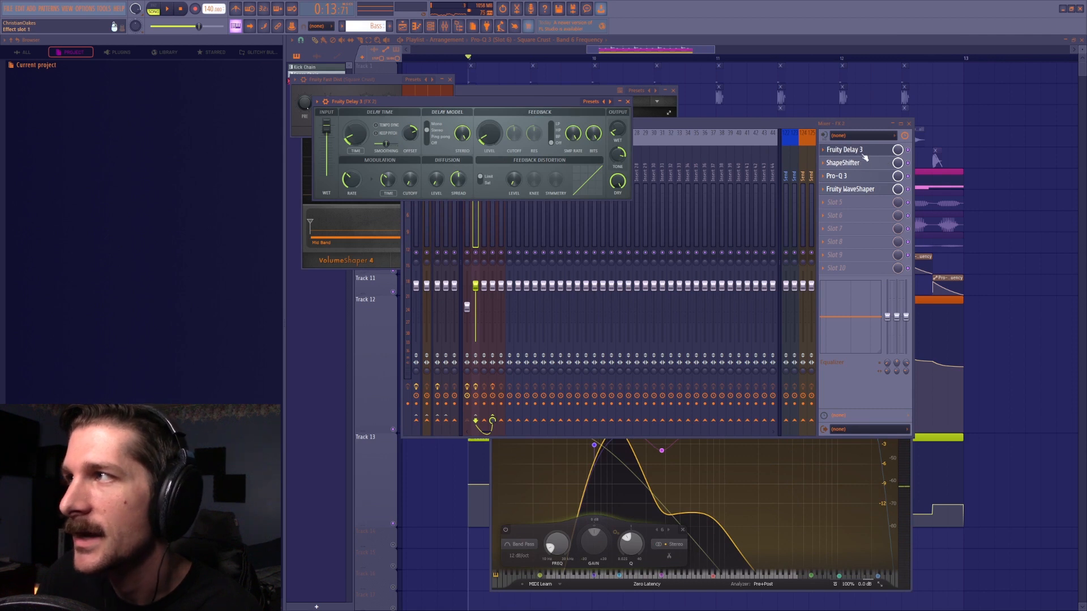
click(909, 164)
key(space)
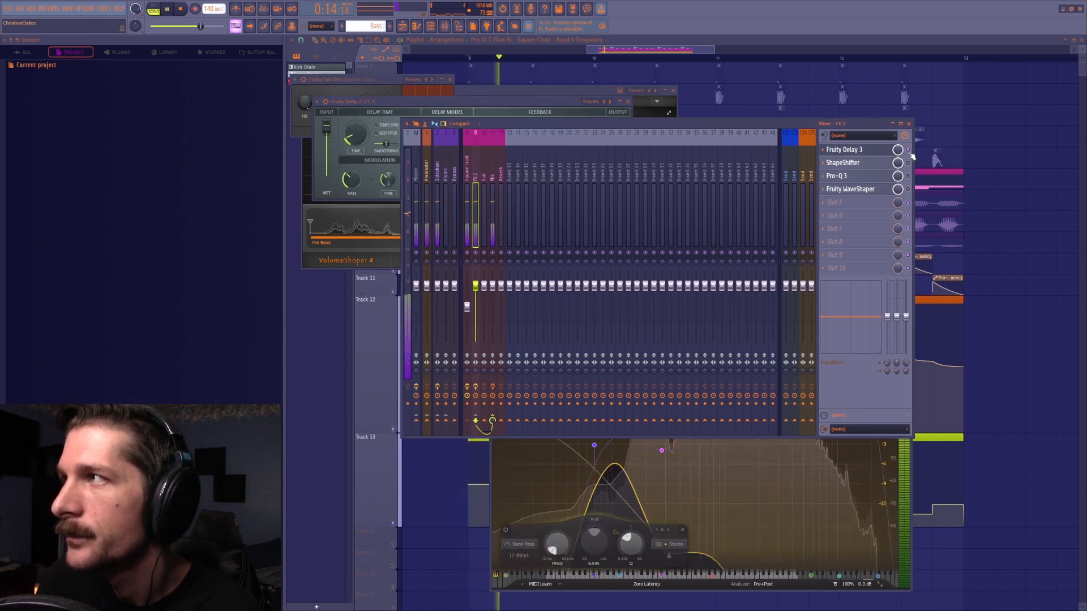
key(space)
key(space)
key(space)
Play the bass while raising Fruity Delay 3's wet output and removing the dry signal, and try its feedback filter modes.
click(872, 151)
click(872, 151)
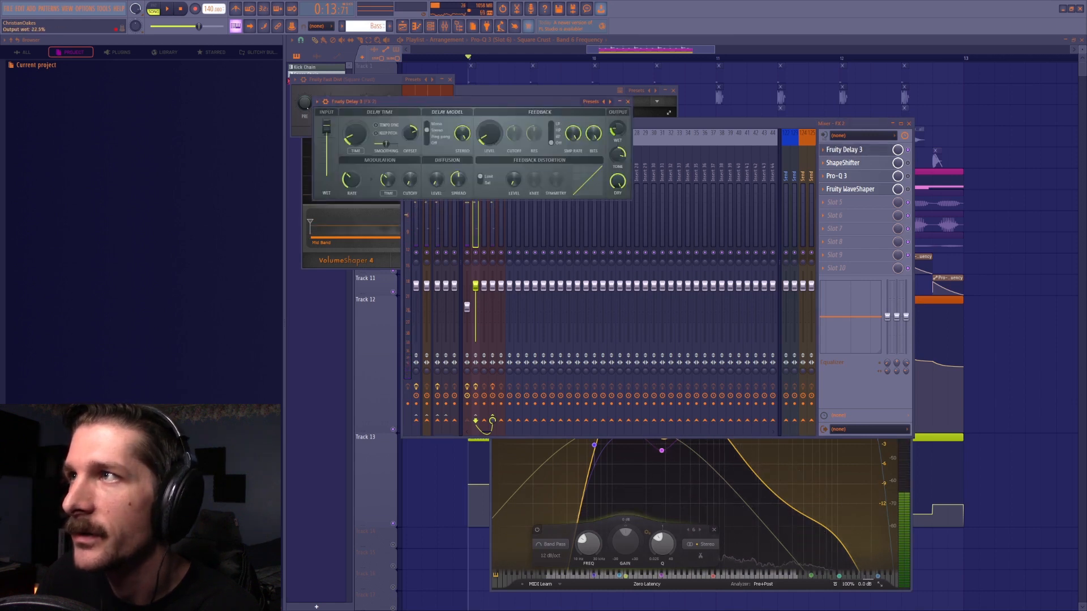
key(space)
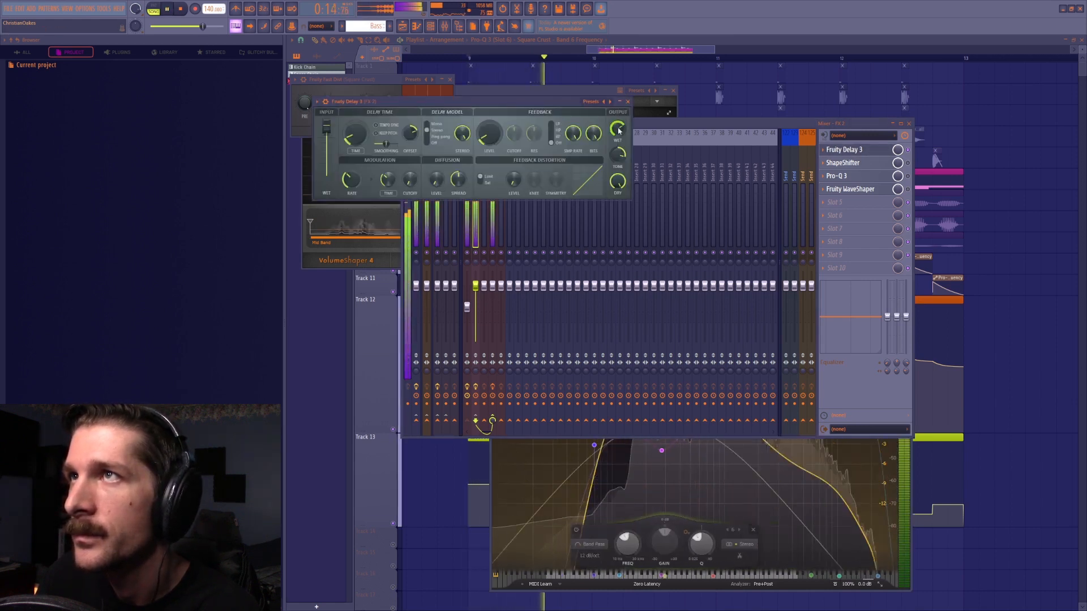
key(space)
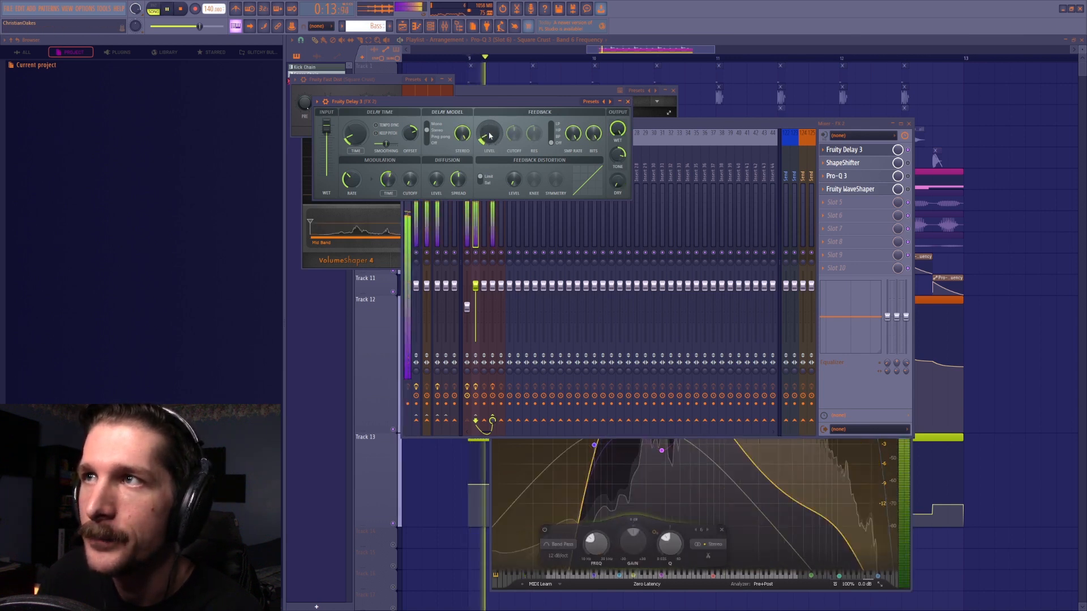
click(558, 120)
click(550, 140)
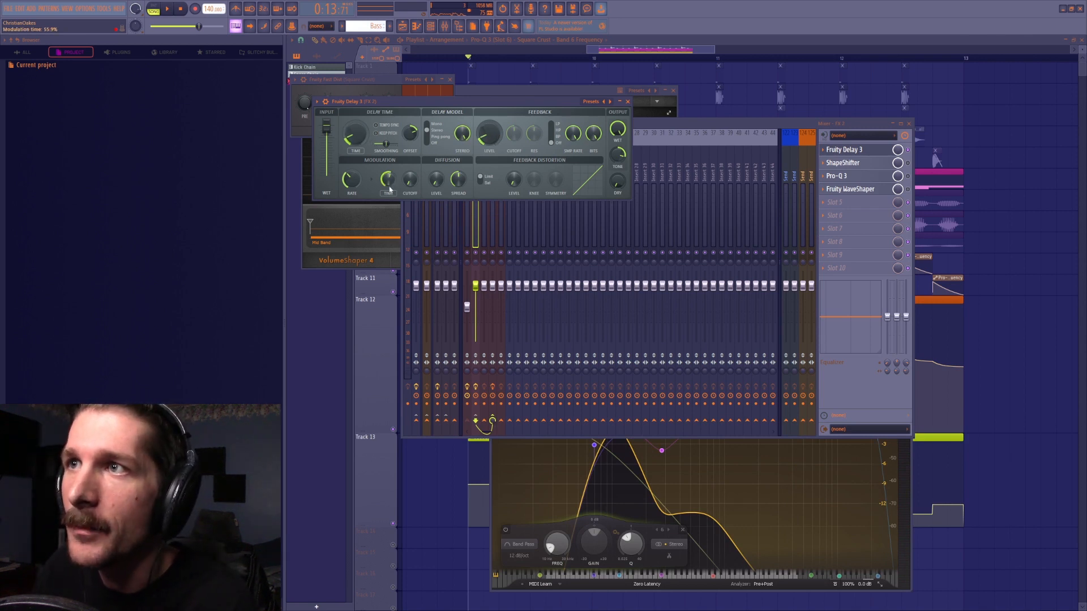
Play the bass while raising Fruity Delay 3's modulation rate to about 4 Hz.
key(space)
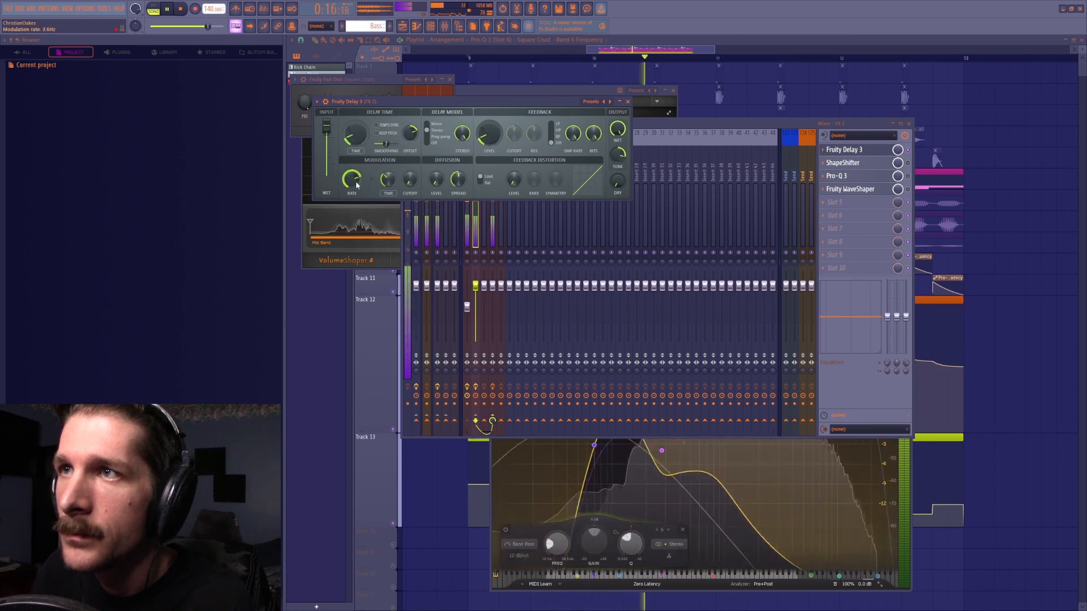
drag(356, 184, 358, 180)
key(space)
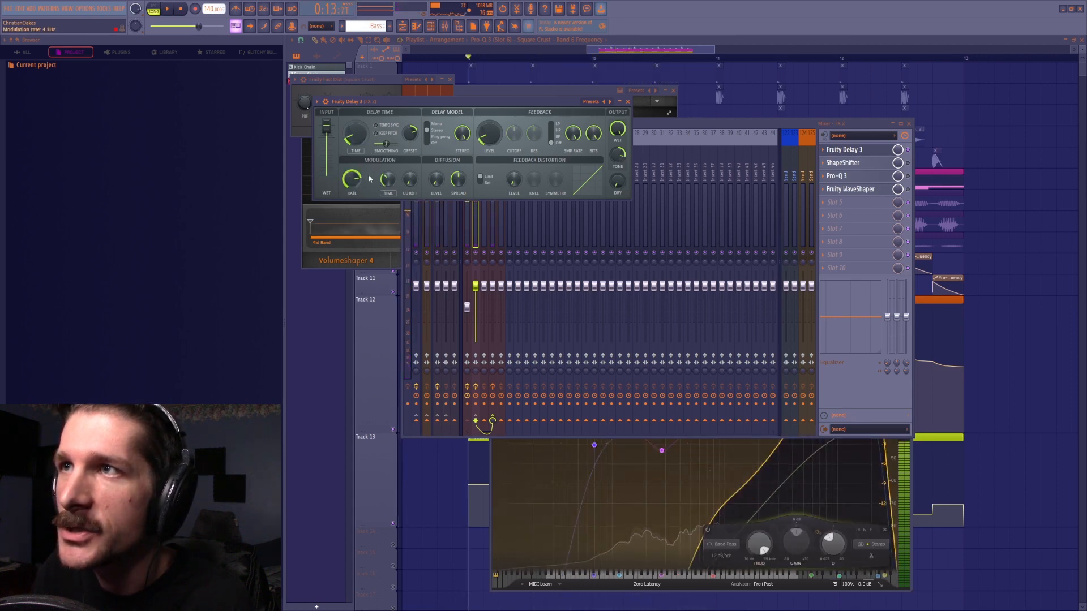
Try Fruity Delay 3's modulation time at 100% while the bass plays, and undo the change.
key(space)
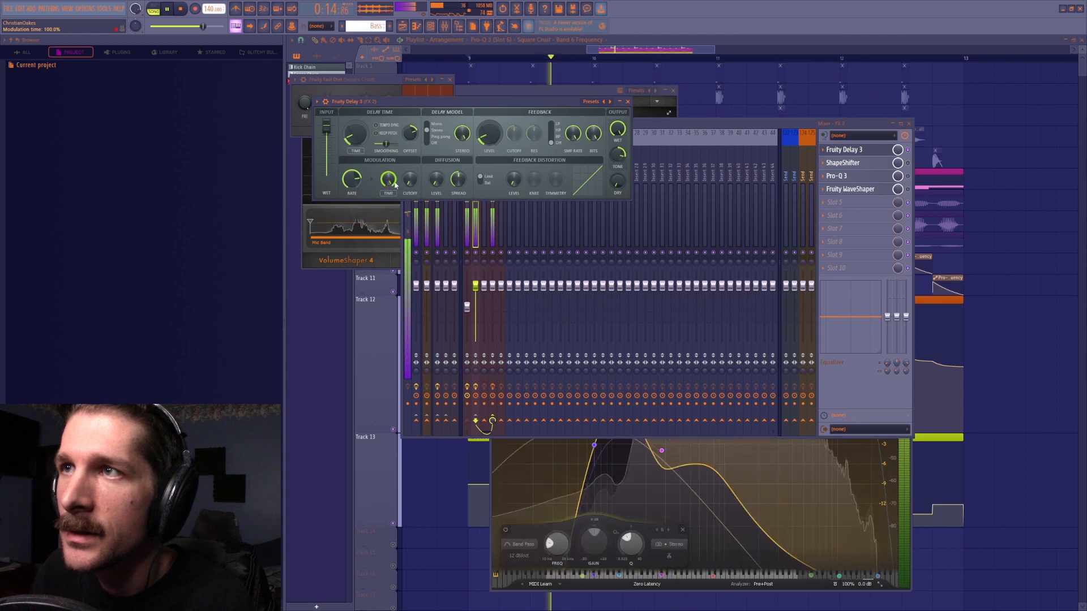
key(space)
key(ctrl+z)
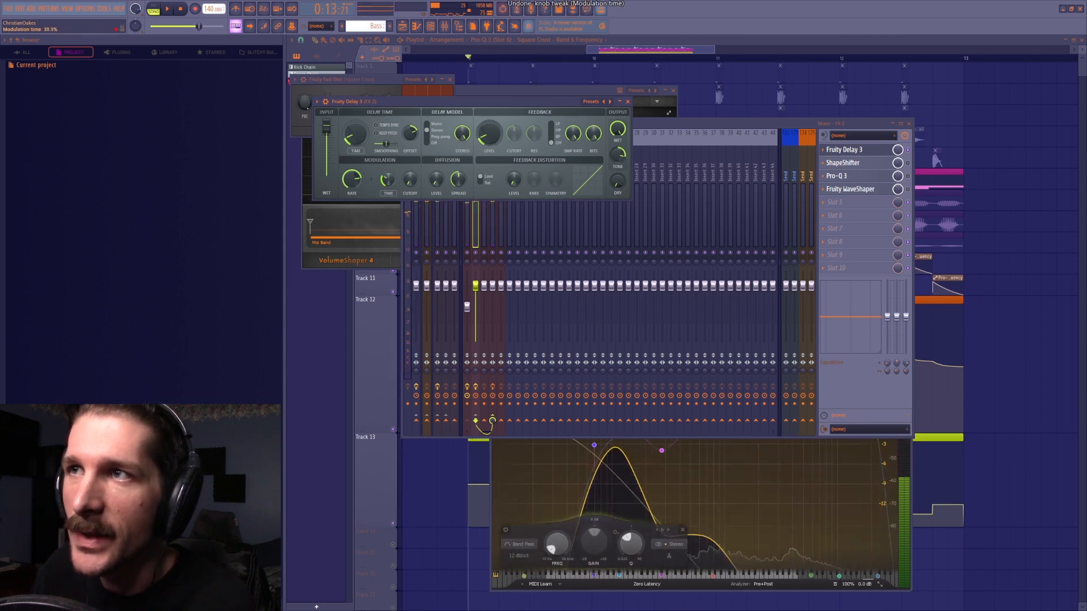
Audition the bass while restoring Fruity Delay 3's dry signal and reducing its wet output to about 66%.
key(space)
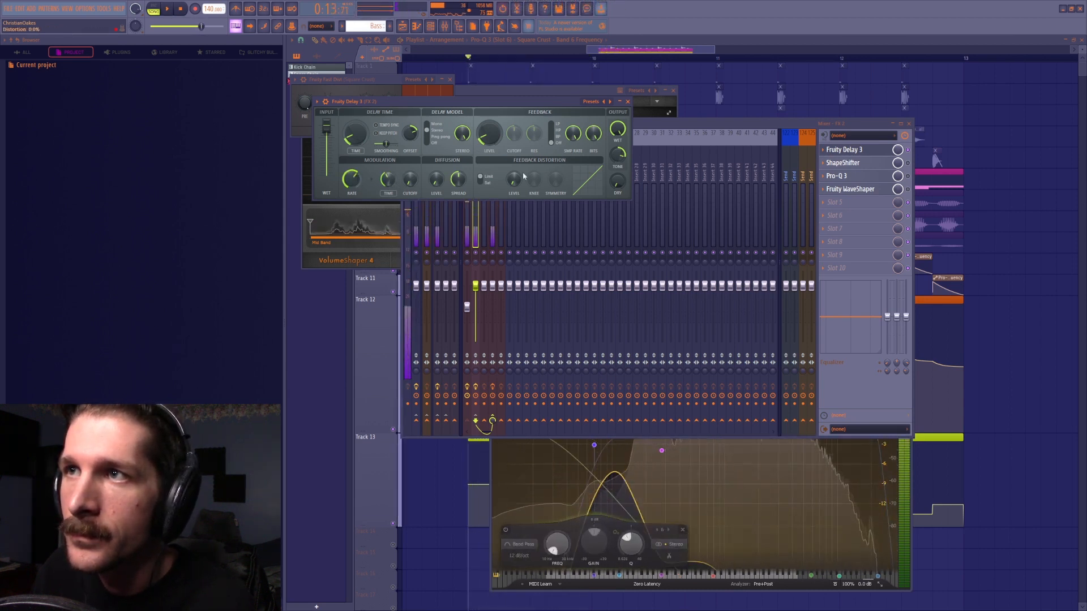
key(space)
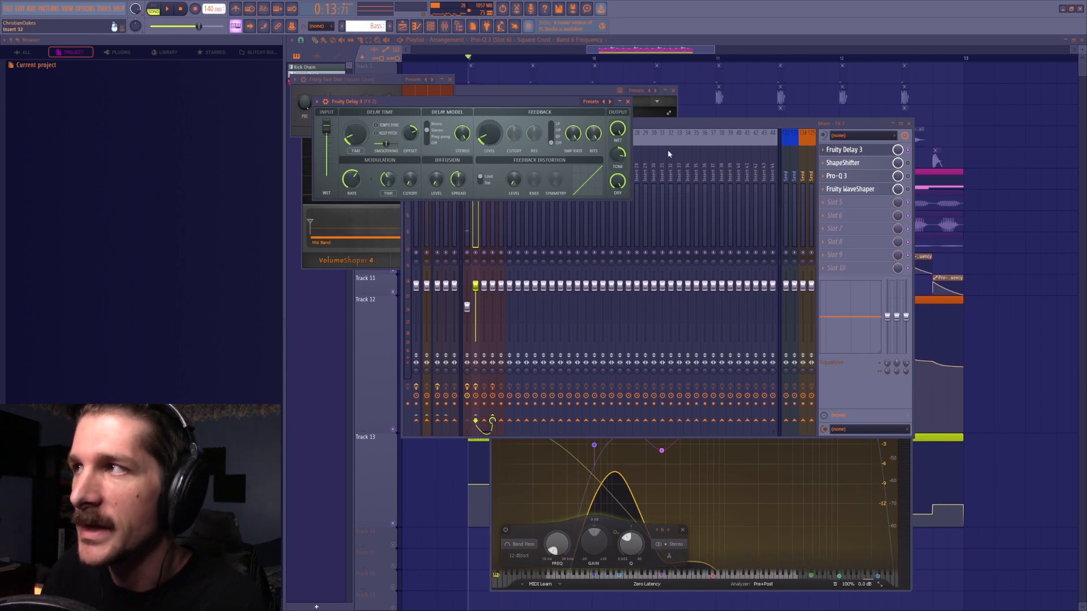
key(space)
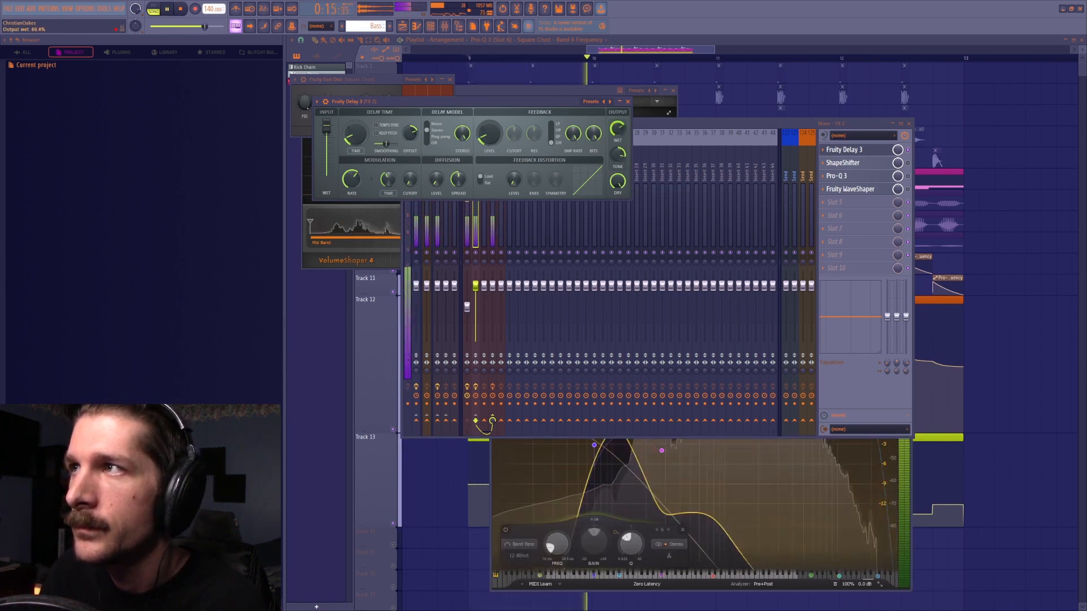
key(space)
Re-enable ShapeShifter, Pro-Q 3 and Fruity WaveShaper on the FX 2 track, open the first two, and audition the bass.
click(909, 163)
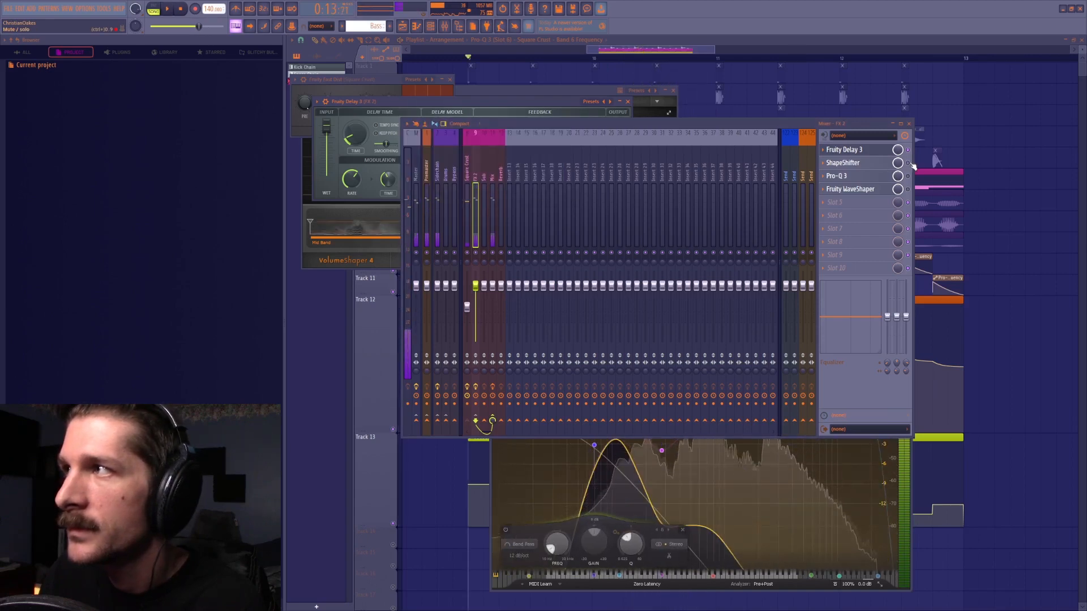
click(874, 164)
click(911, 180)
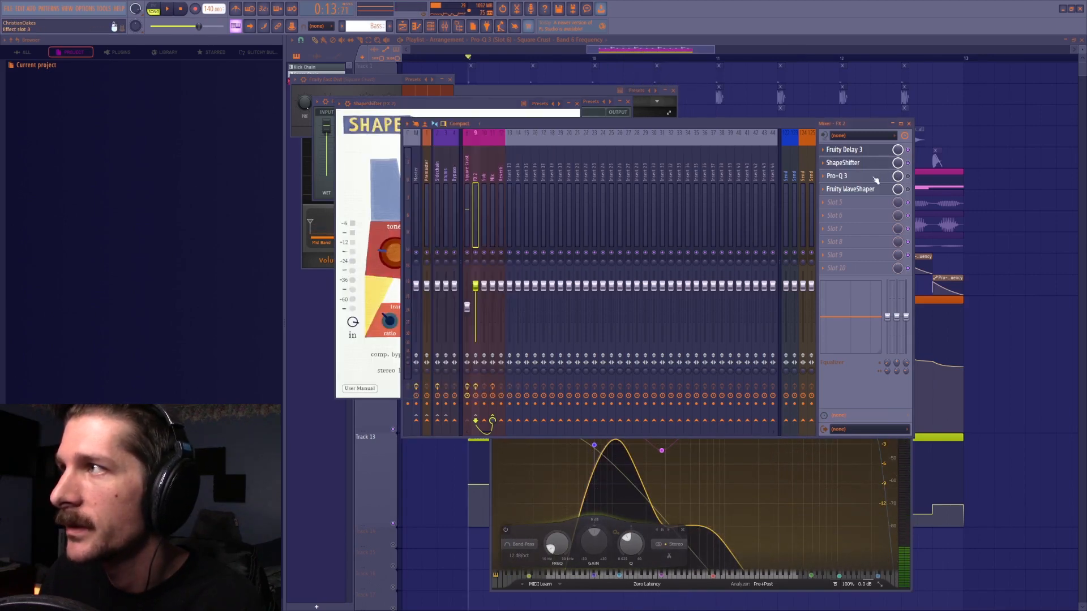
click(880, 177)
key(space)
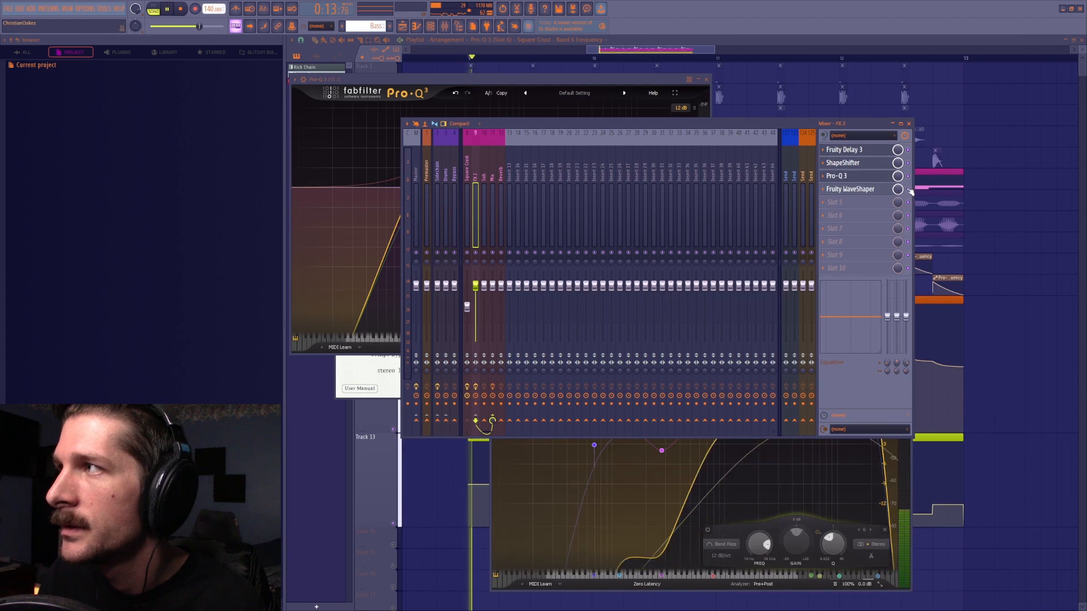
key(space)
Look through the Mix, Sub and Reverb mixer tracks, and unmute playlist tracks 7 to 9.
click(493, 216)
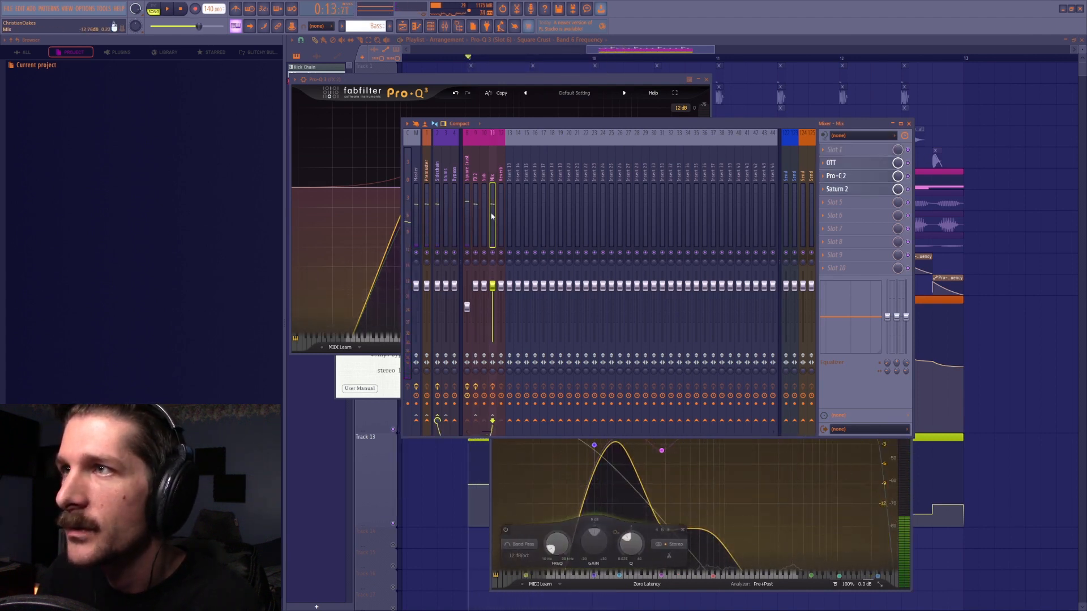
click(485, 214)
click(500, 215)
click(485, 209)
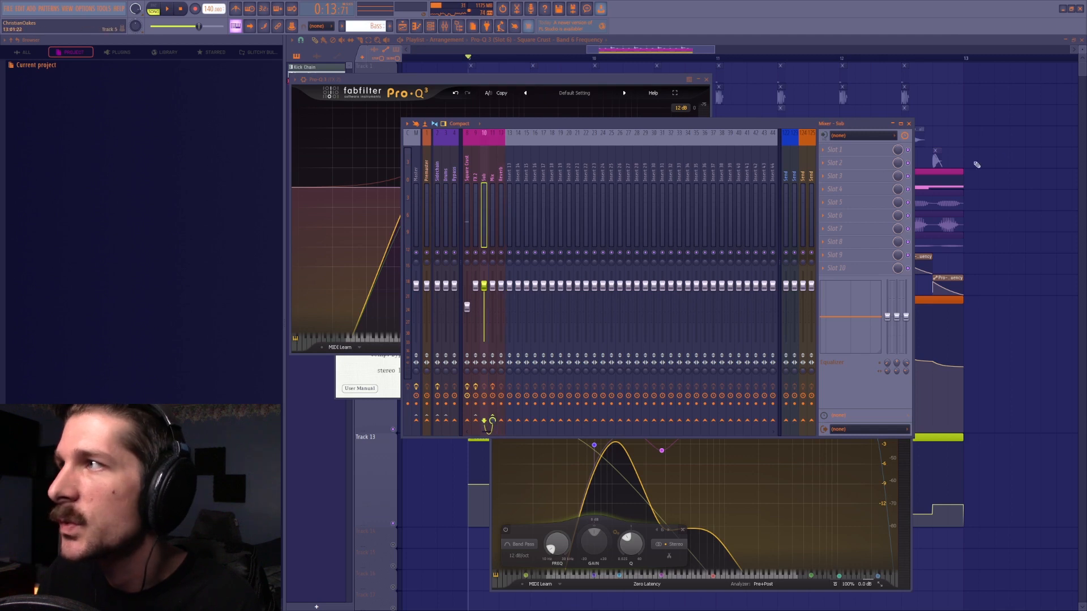
key(F5)
click(393, 207)
click(394, 228)
click(393, 250)
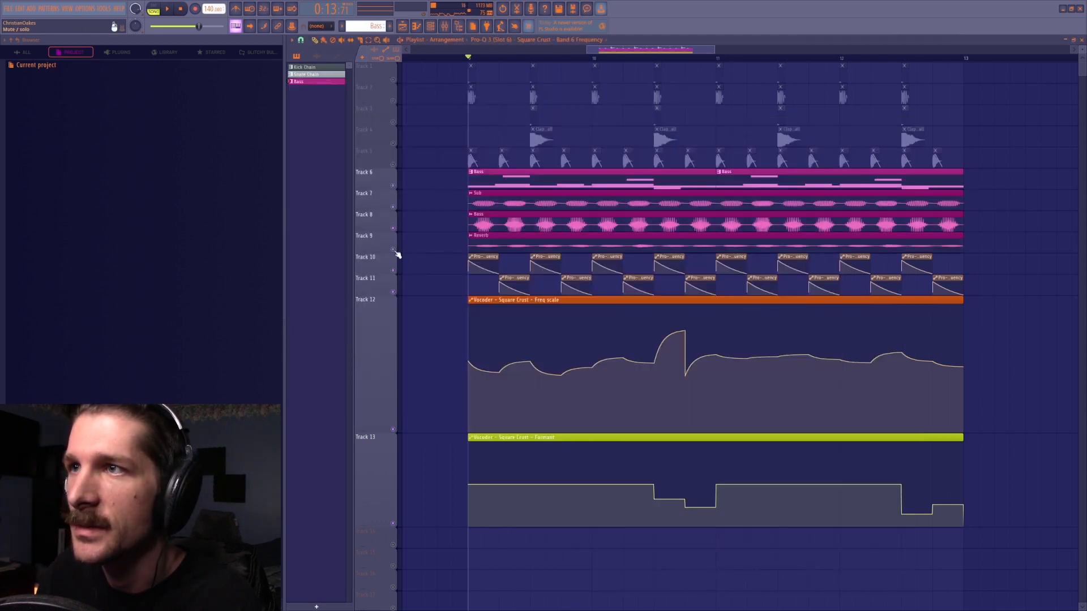
Delete the Bass and Reverb audio clips from playlist tracks 8 and 9, and check FX 2's routing in the mixer.
right_click(510, 226)
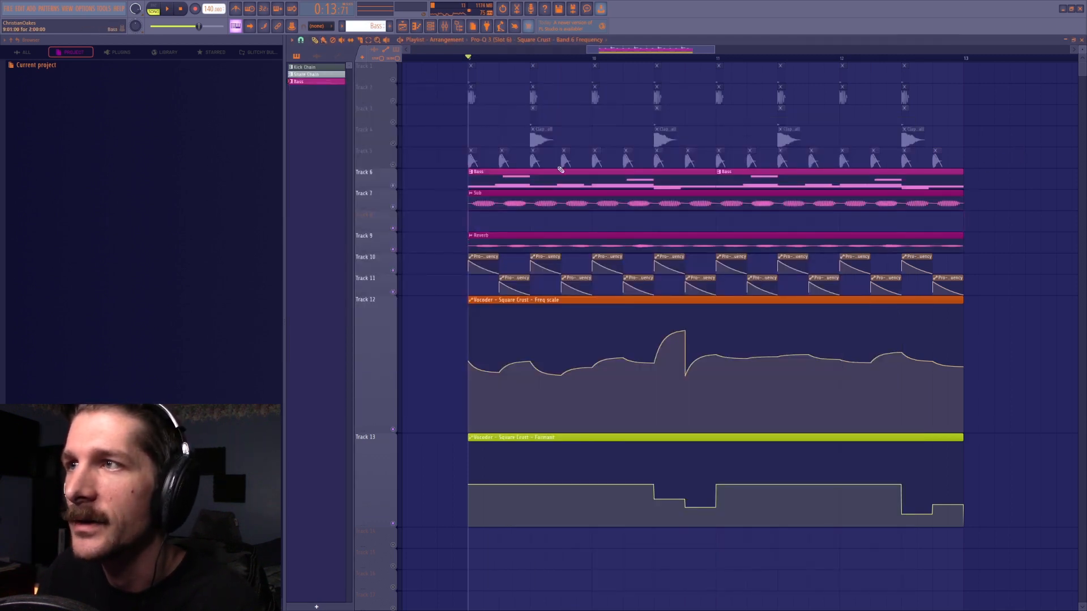
key(F9)
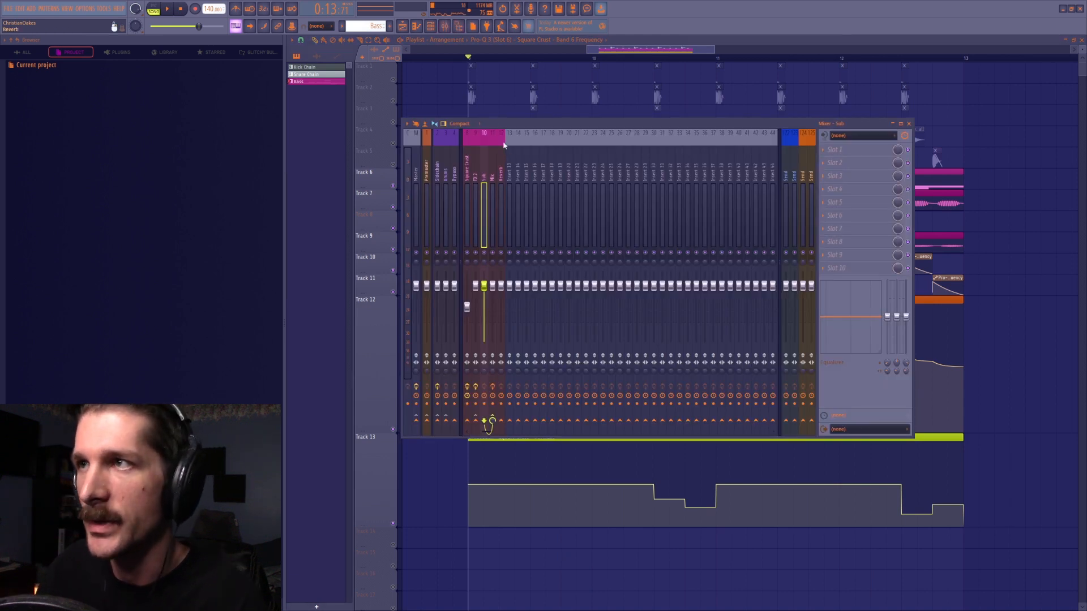
click(475, 201)
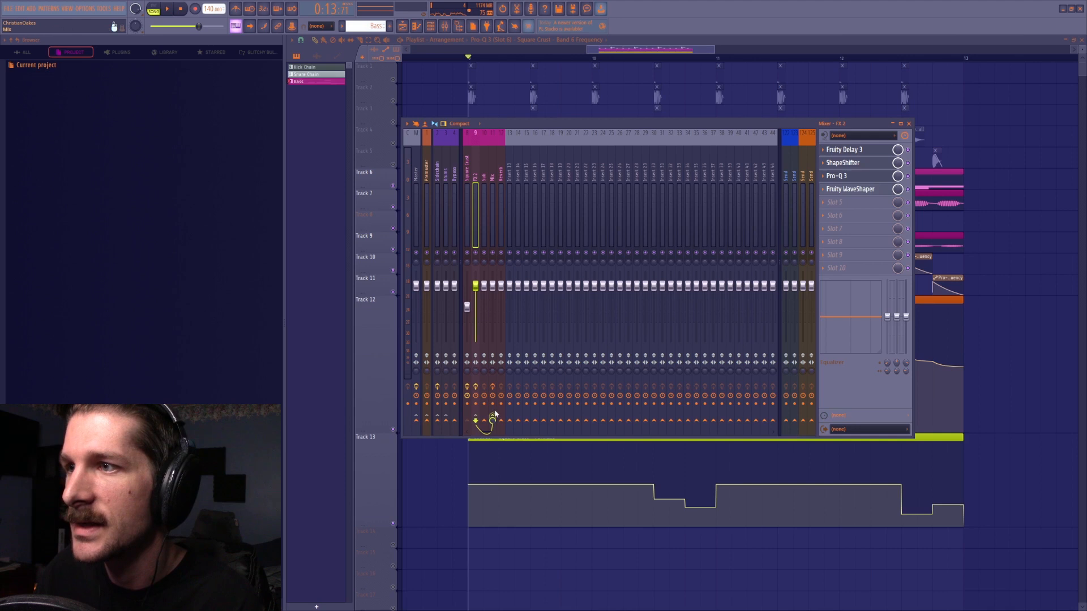
key(F9)
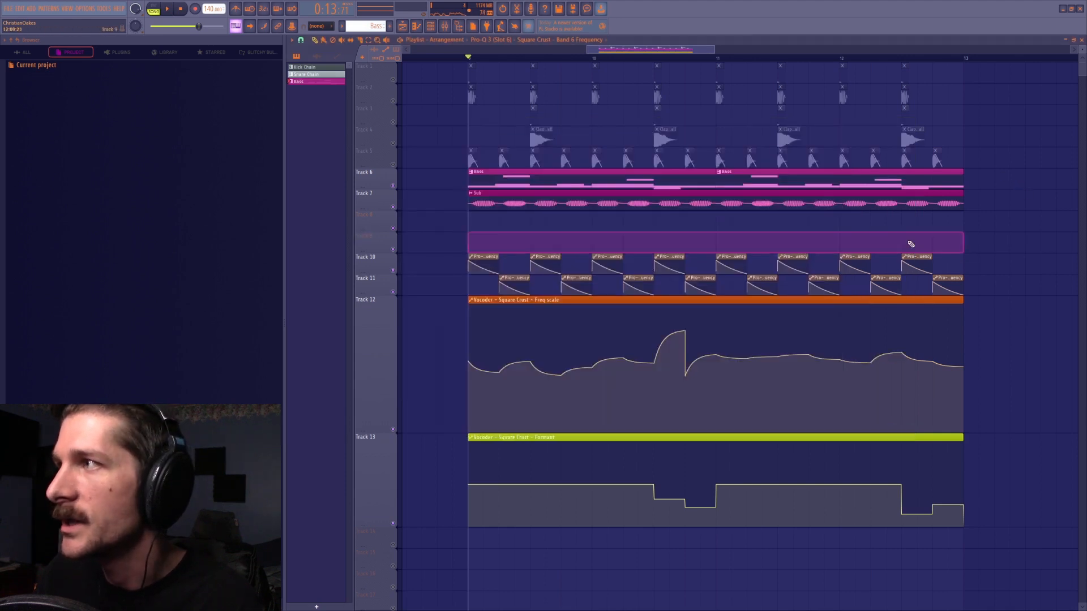
Load Fruity Reeverb 2 into the first effect slot of the Reverb mixer track.
key(F9)
click(501, 224)
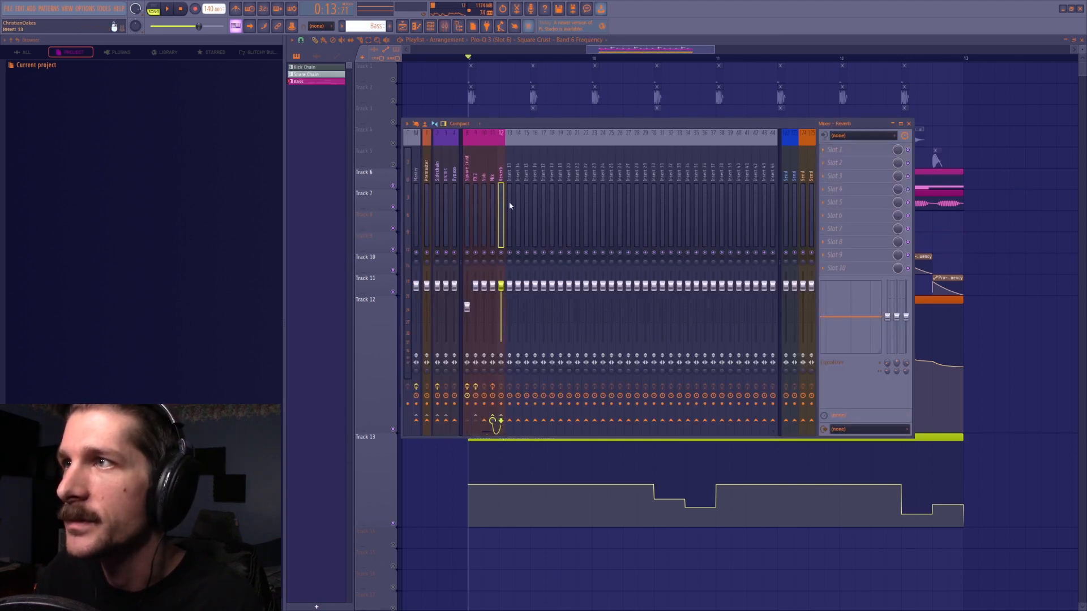
click(822, 156)
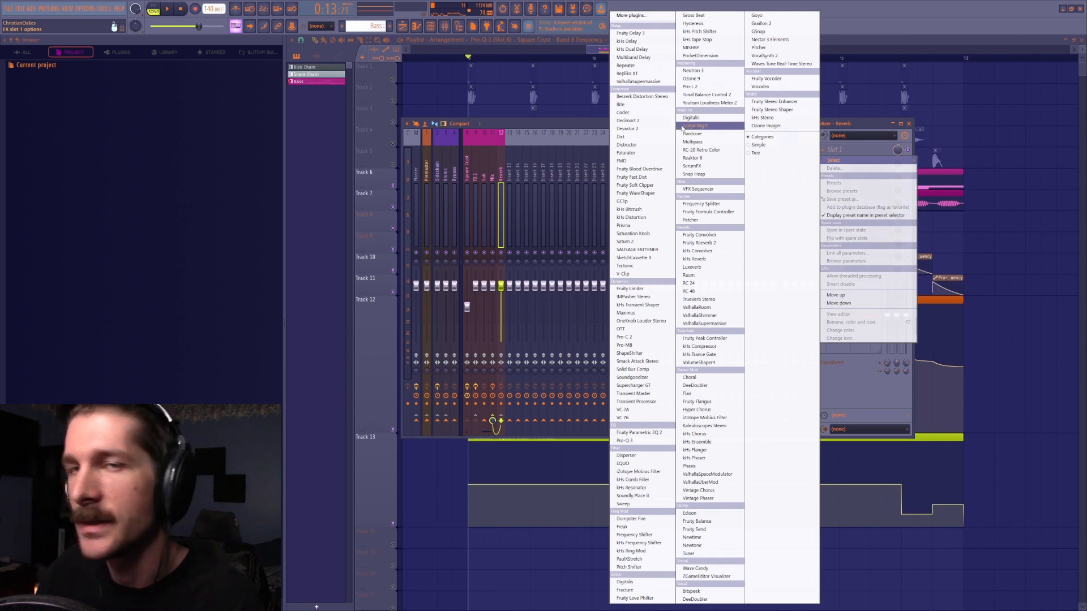
click(699, 242)
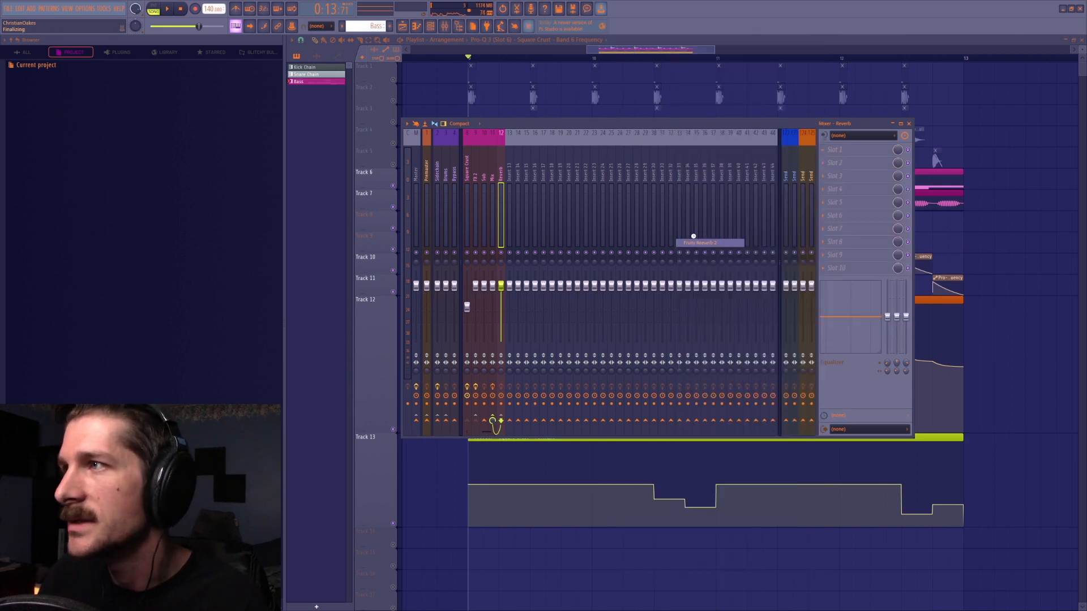
Remove Fruity Reeverb 2's dry signal, set its wet level to about 64%, and audition the bass.
drag(549, 130, 577, 137)
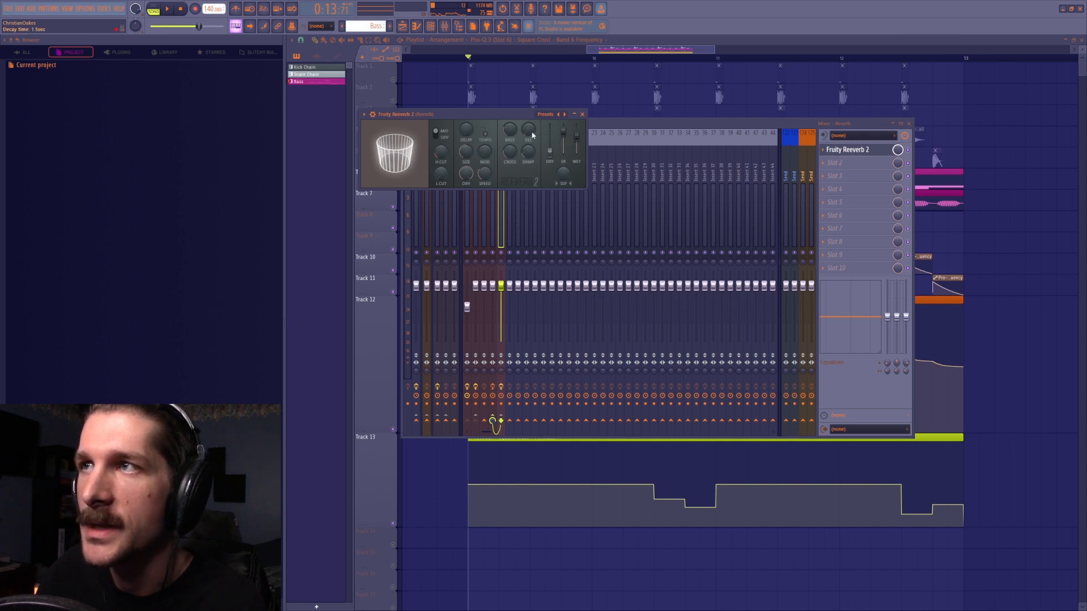
key(space)
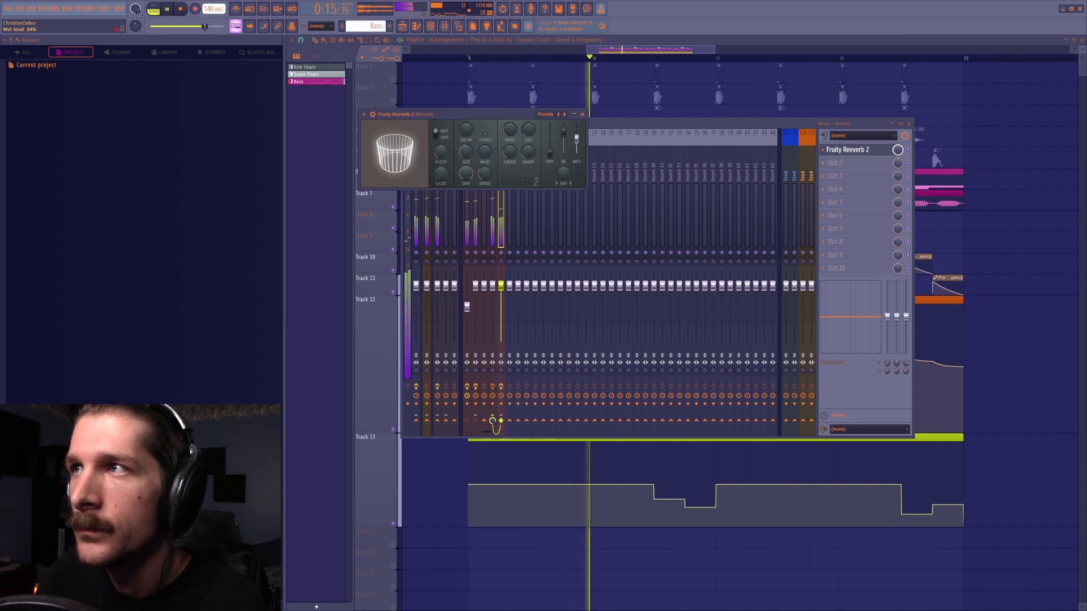
key(space)
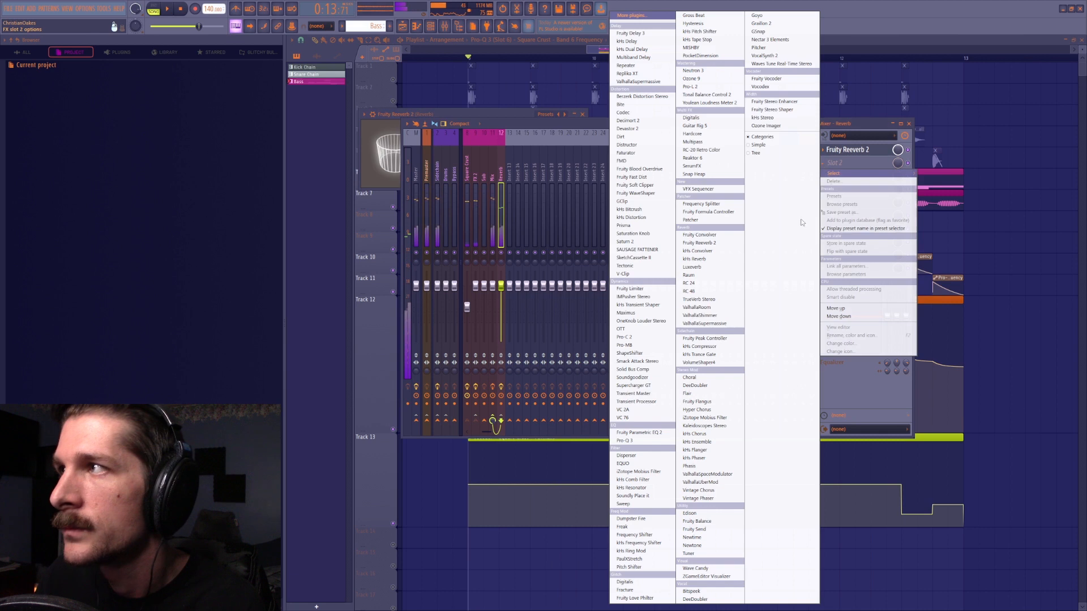
click(826, 163)
click(492, 178)
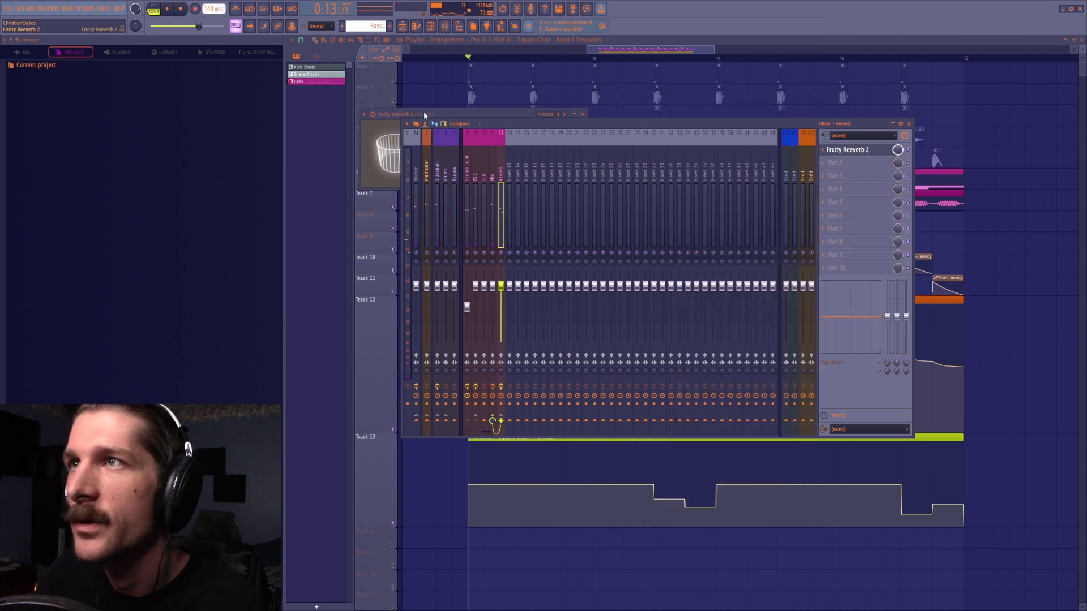
click(421, 115)
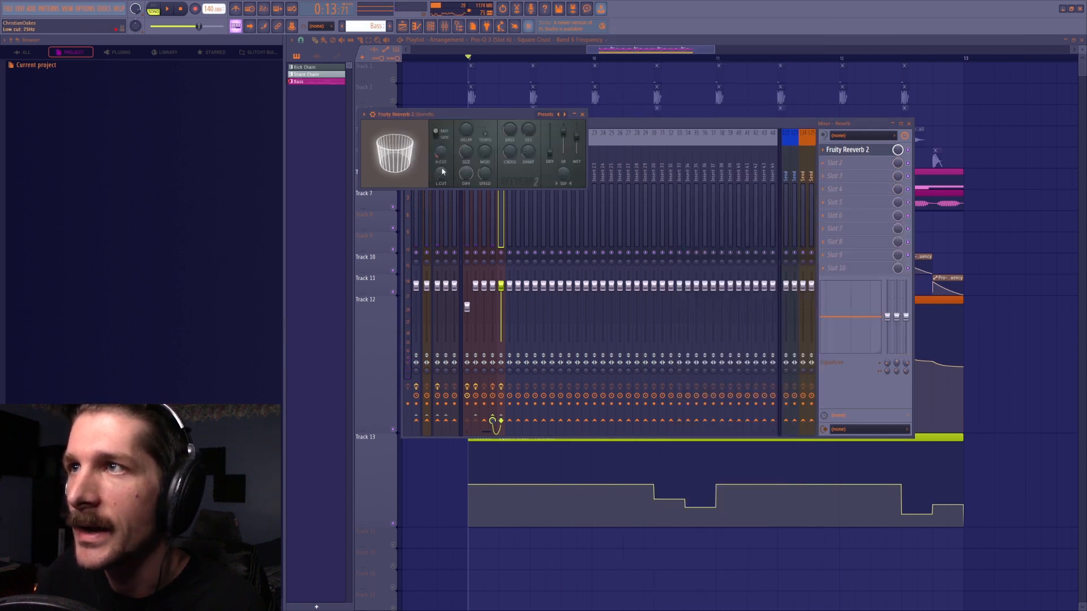
key(space)
Add Pro-Q 3 after the reverb and shape a 12 dB/oct low cut and a high cut near 3676 Hz during playback.
click(834, 163)
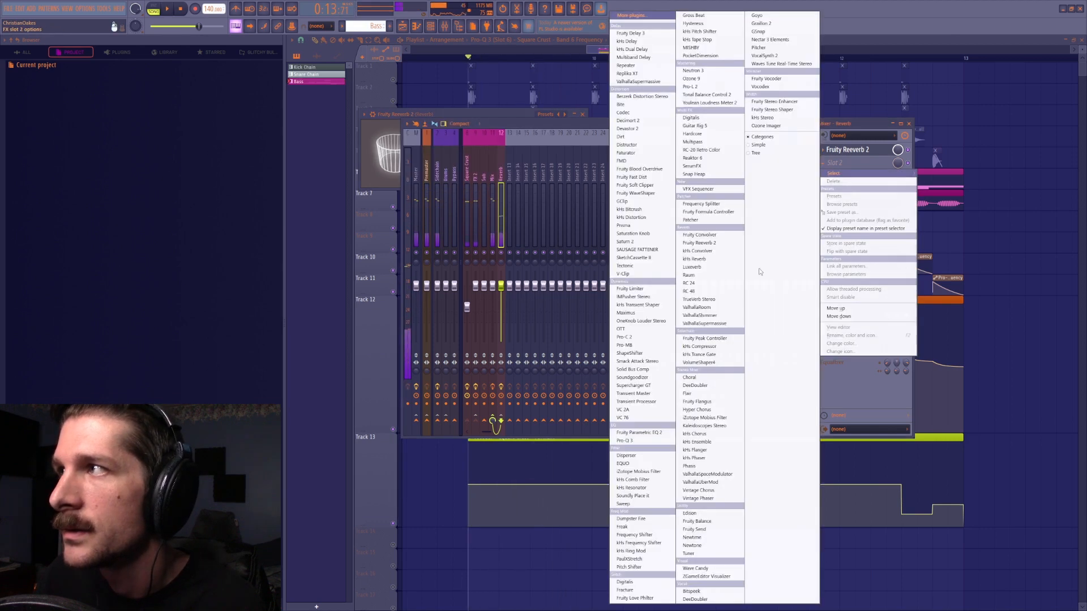
click(623, 441)
drag(702, 226, 619, 223)
drag(357, 223, 493, 219)
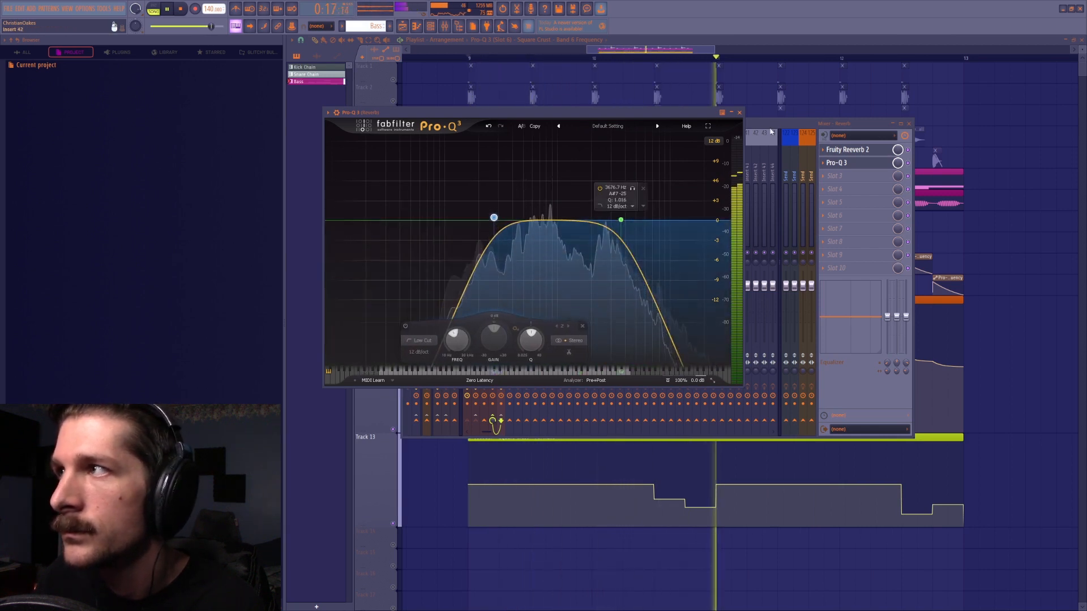
key(space)
Review the Mix mixer track's OTT, Pro-C 2 and Saturn 2 chain, and play the bass together with the sub.
click(780, 128)
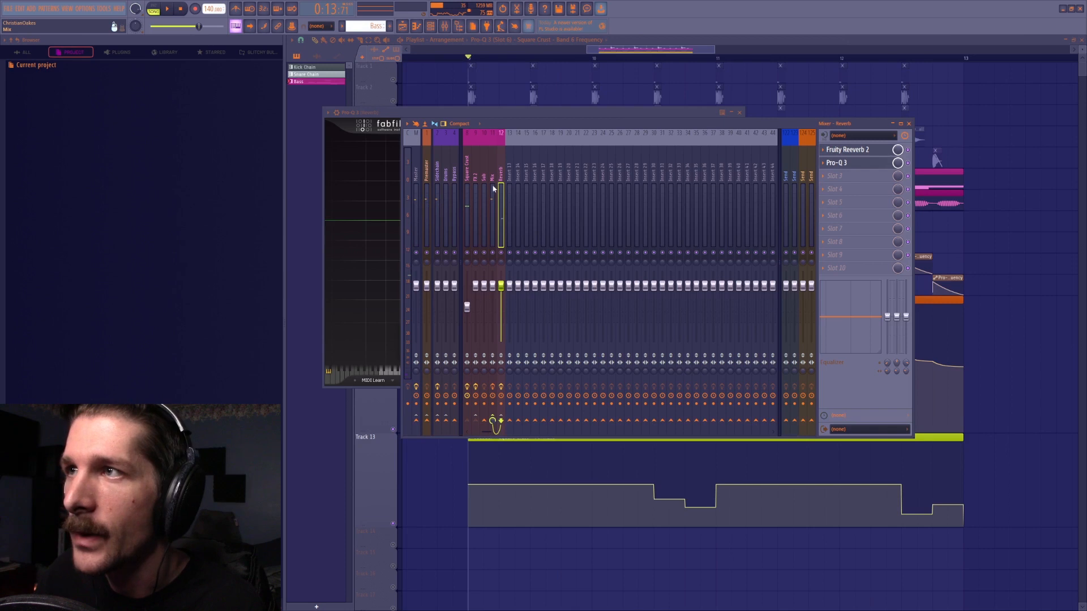
click(490, 199)
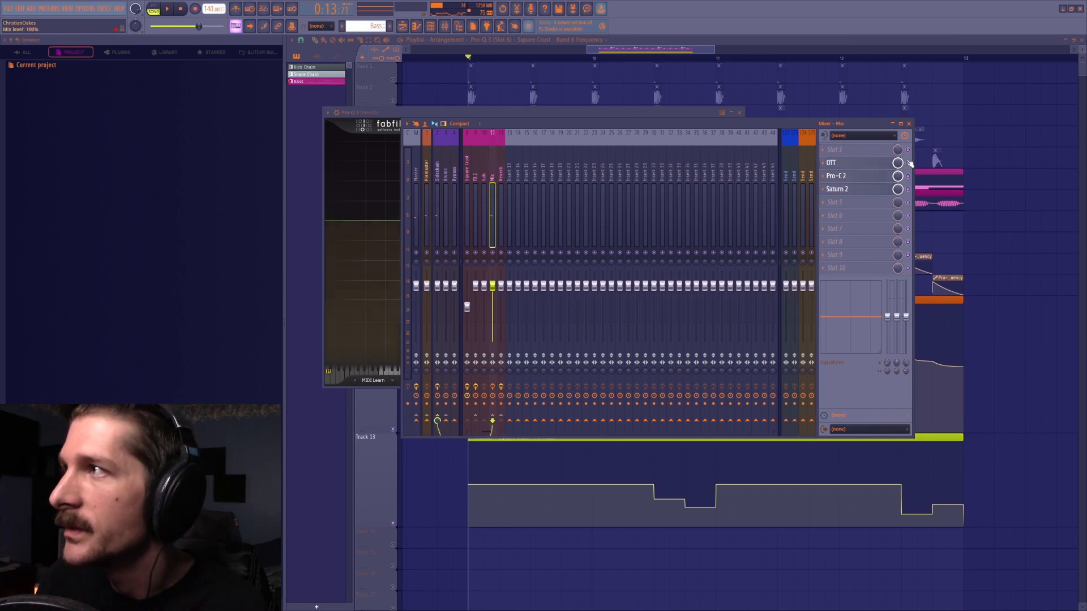
key(F12)
key(F6)
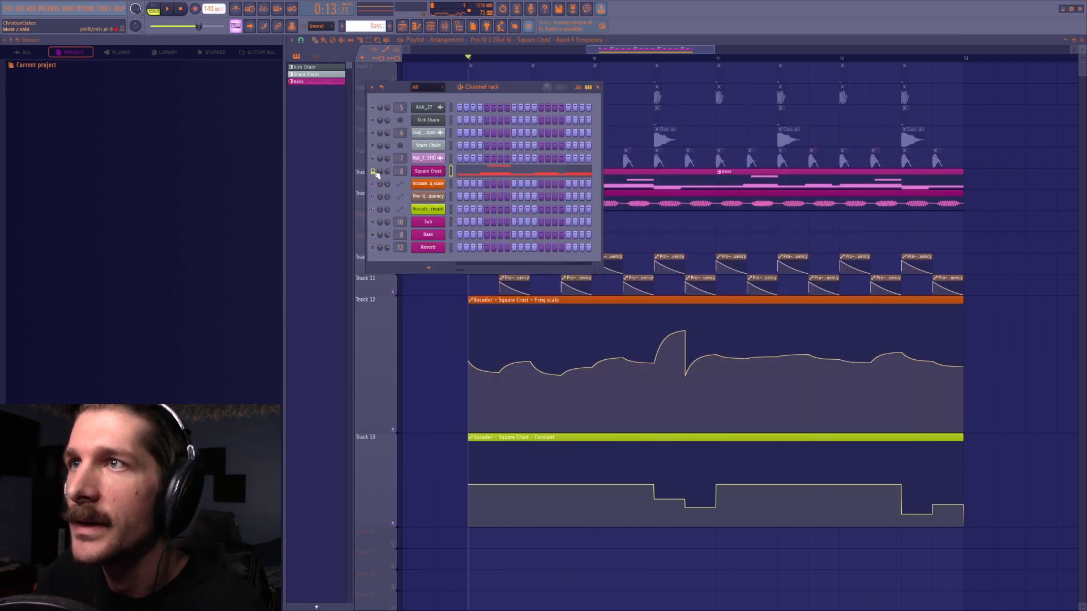
key(F6)
key(space)
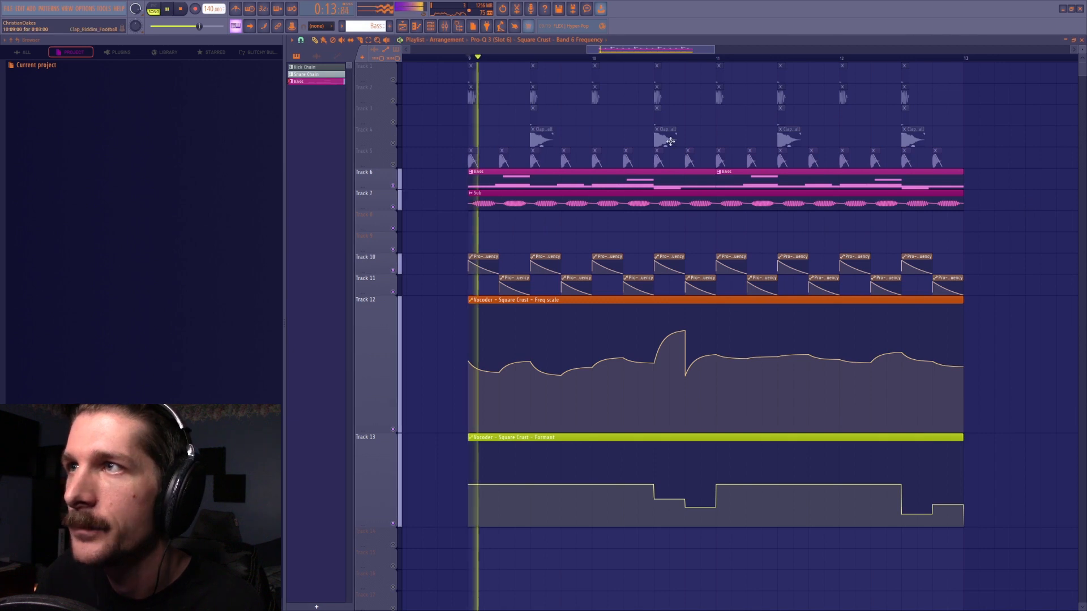
click(453, 27)
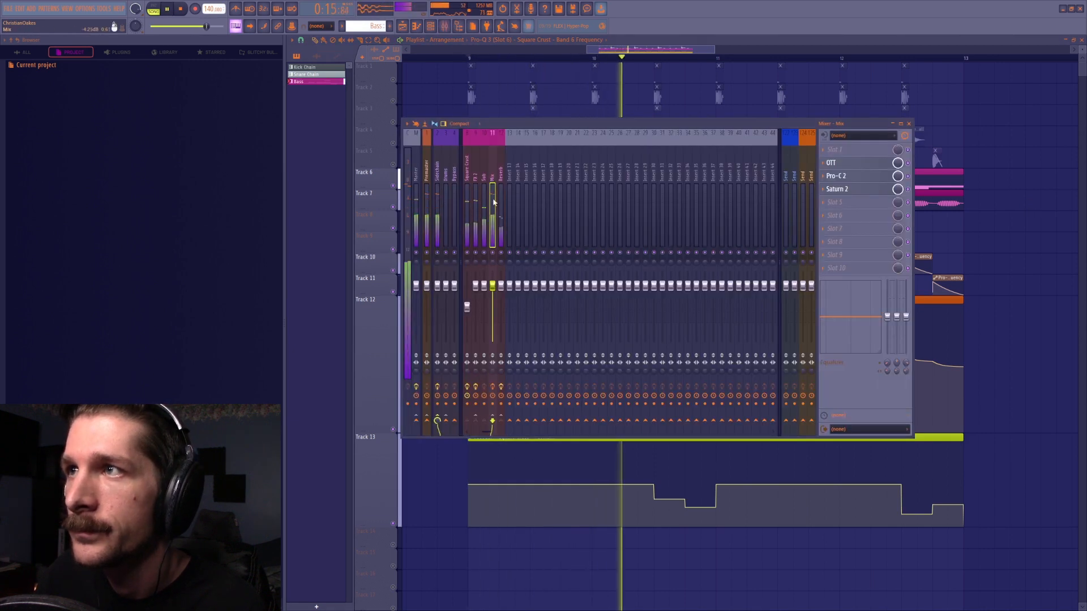
key(space)
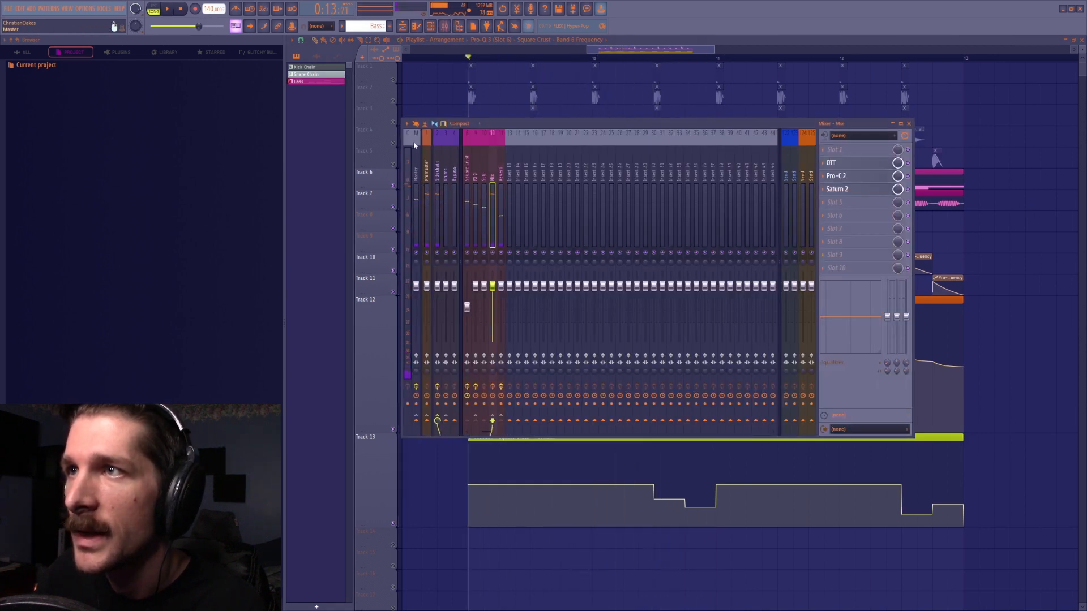
Unmute the drum clips on playlist tracks 1 to 5 and play the full loop.
key(F9)
key(space)
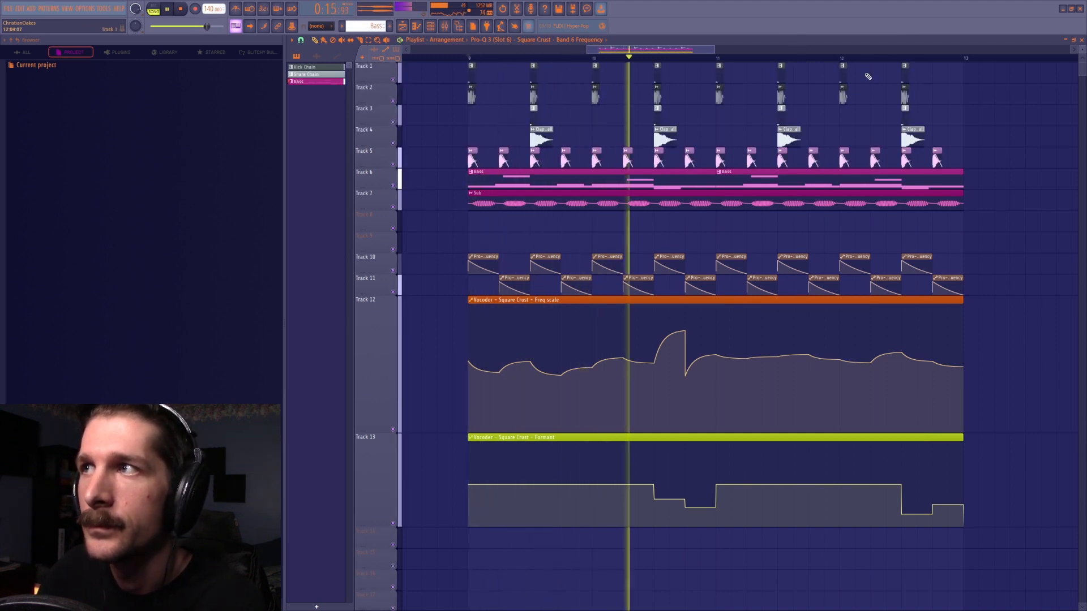
key(space)
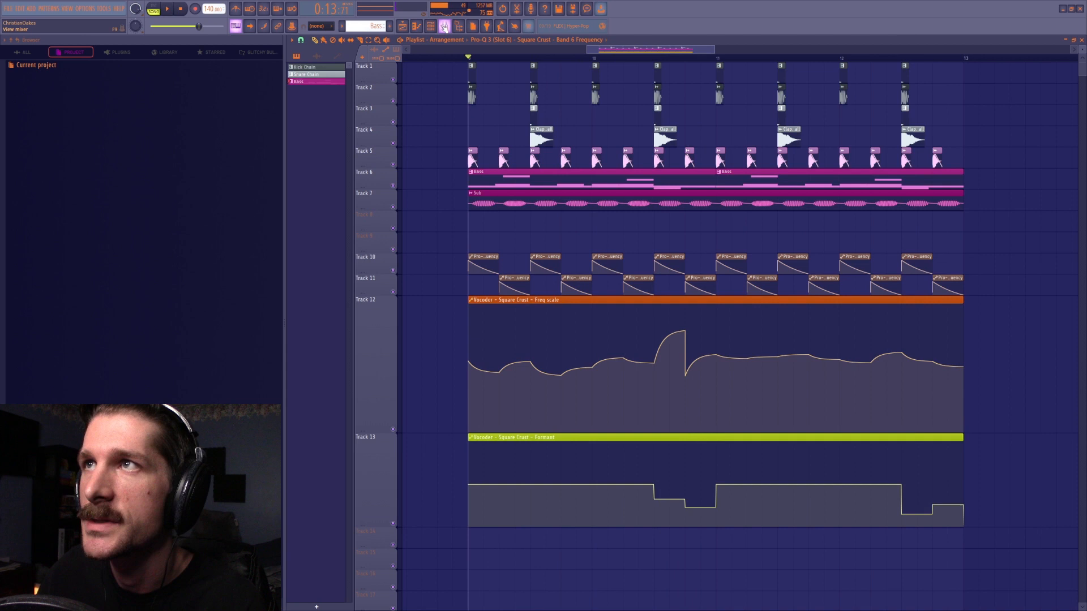
Open the Square Crust channel's Serum patch and switch on its Phs 48+ filter.
click(443, 27)
click(430, 26)
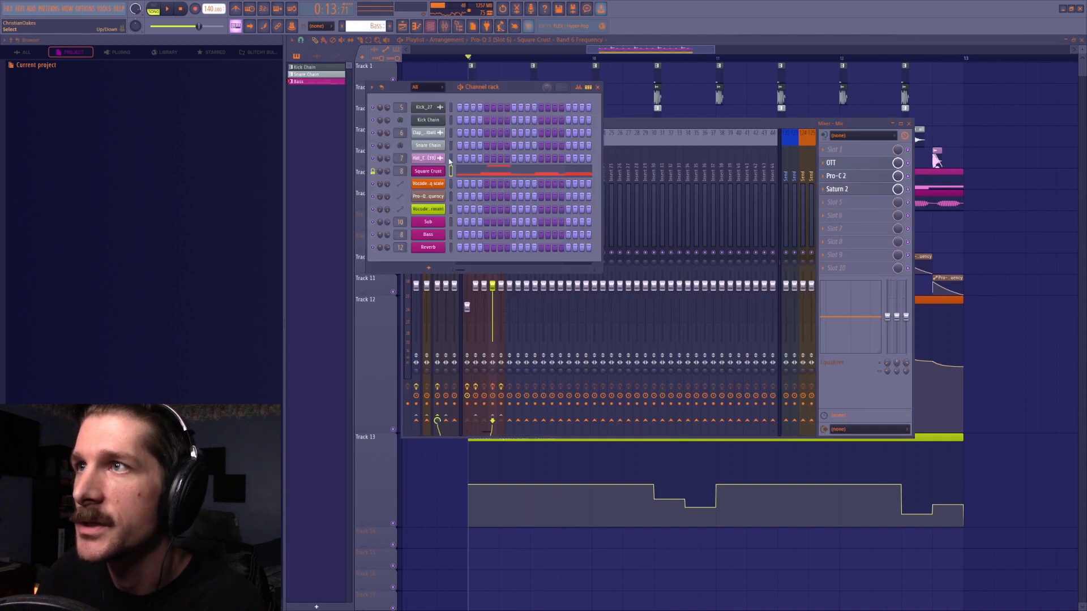
click(444, 172)
click(682, 161)
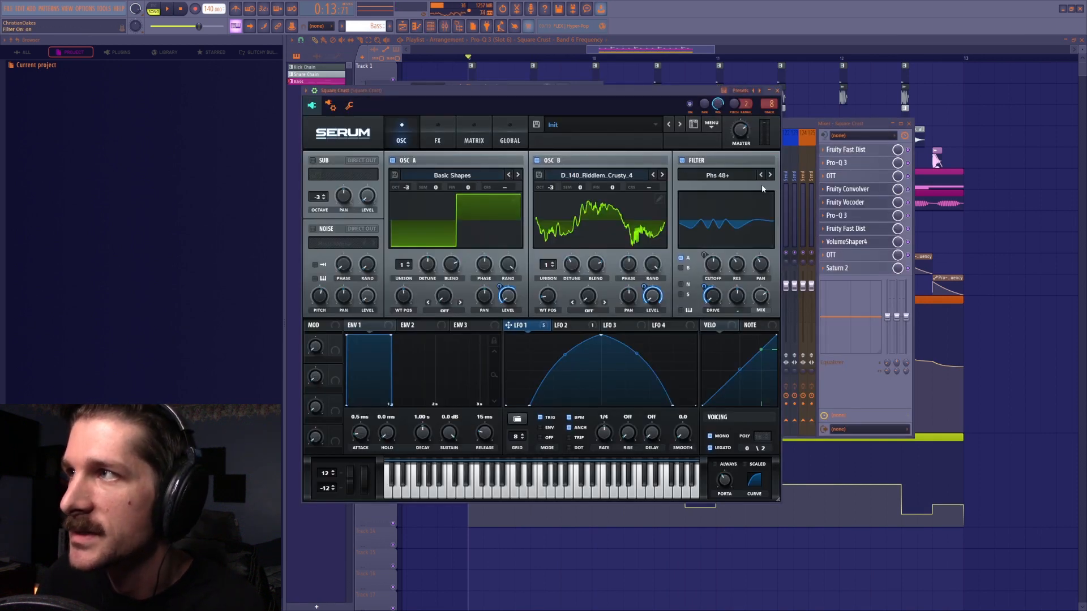
Display LFO 2 in the Square Crust Serum patch, closing and reopening the mixer and the synth.
click(582, 327)
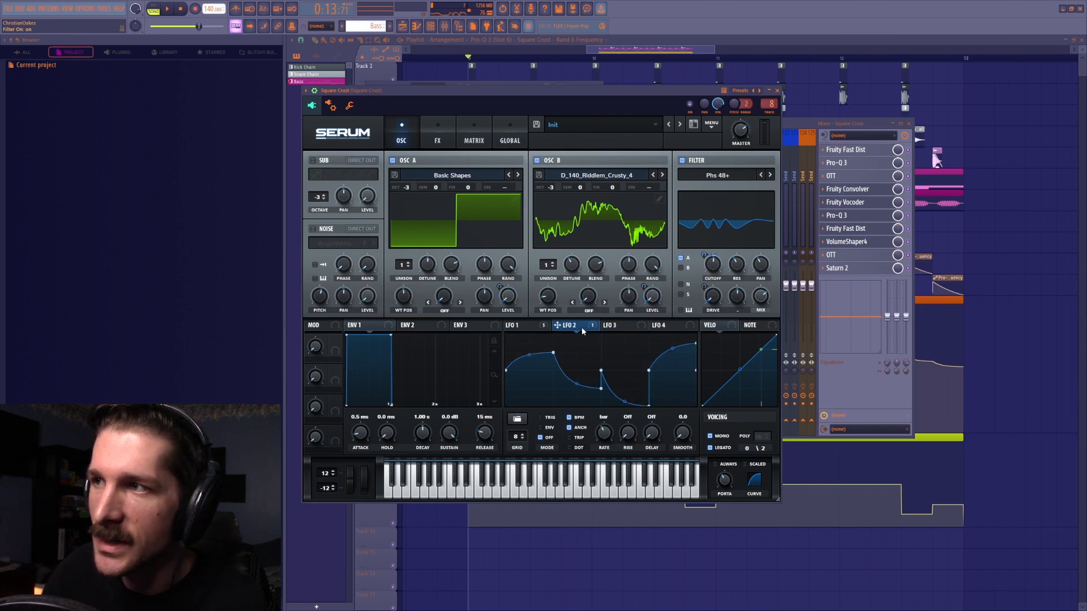
key(F12)
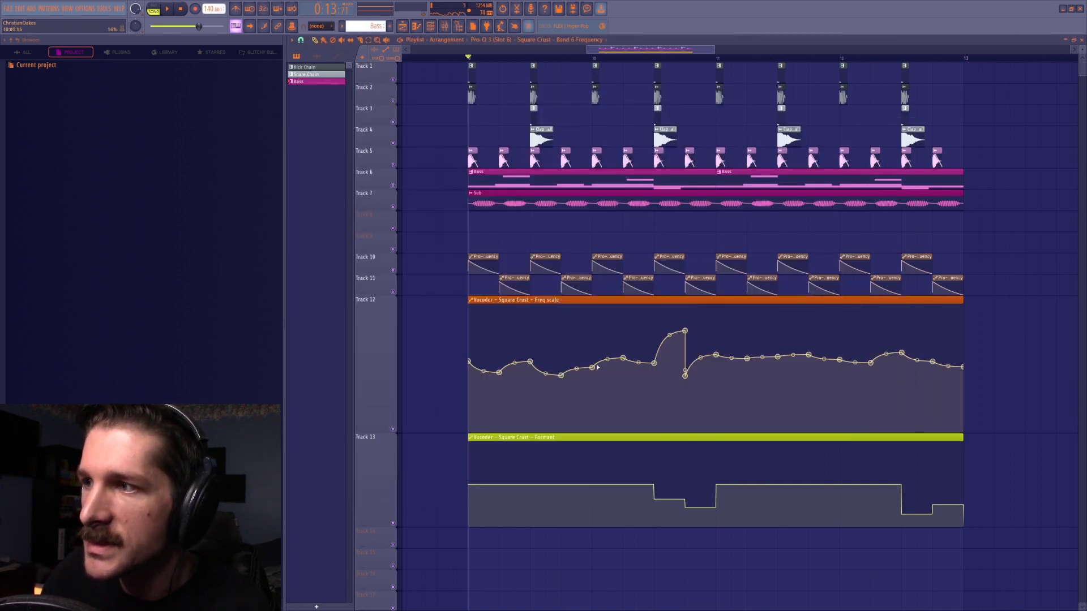
click(444, 26)
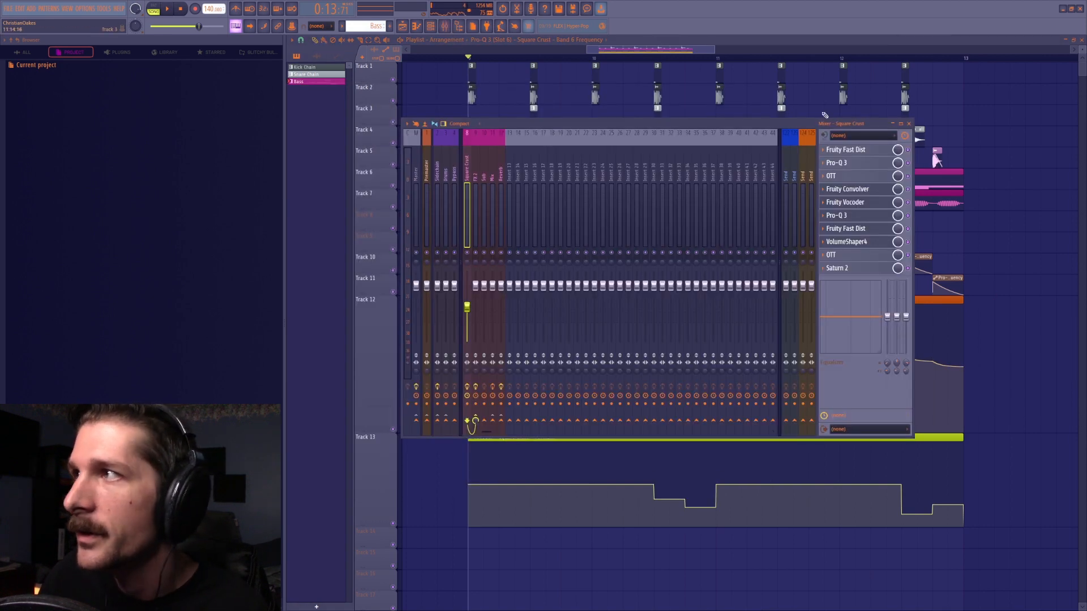
click(430, 26)
click(434, 175)
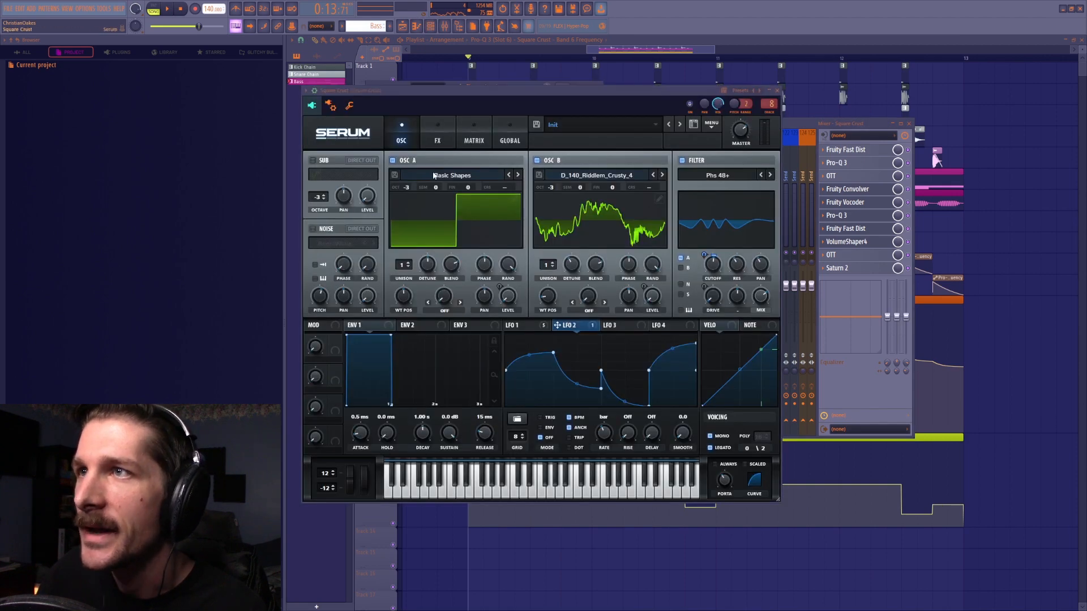
click(907, 152)
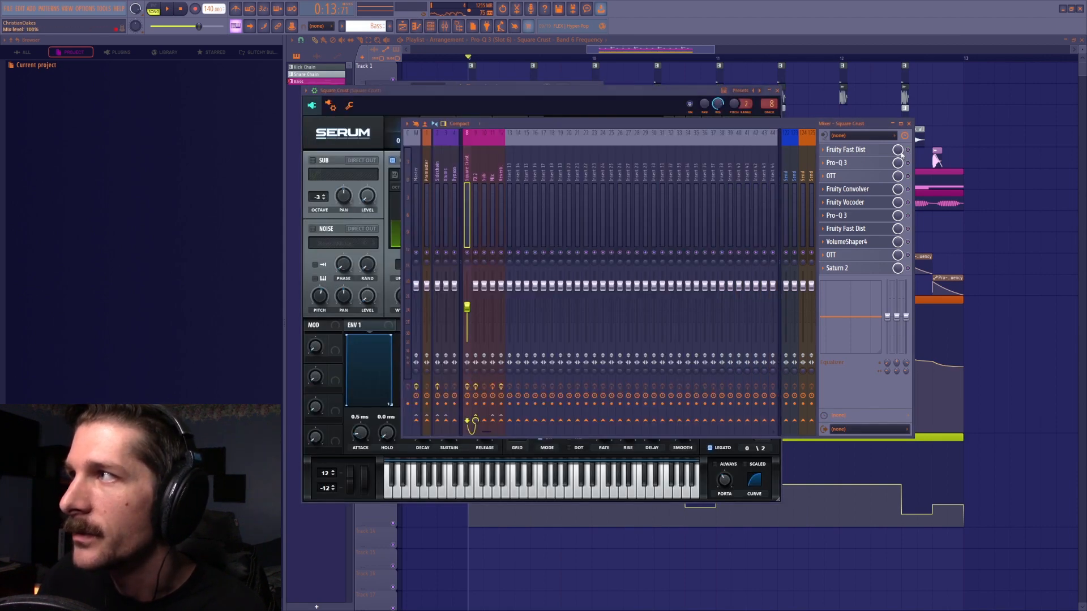
click(549, 94)
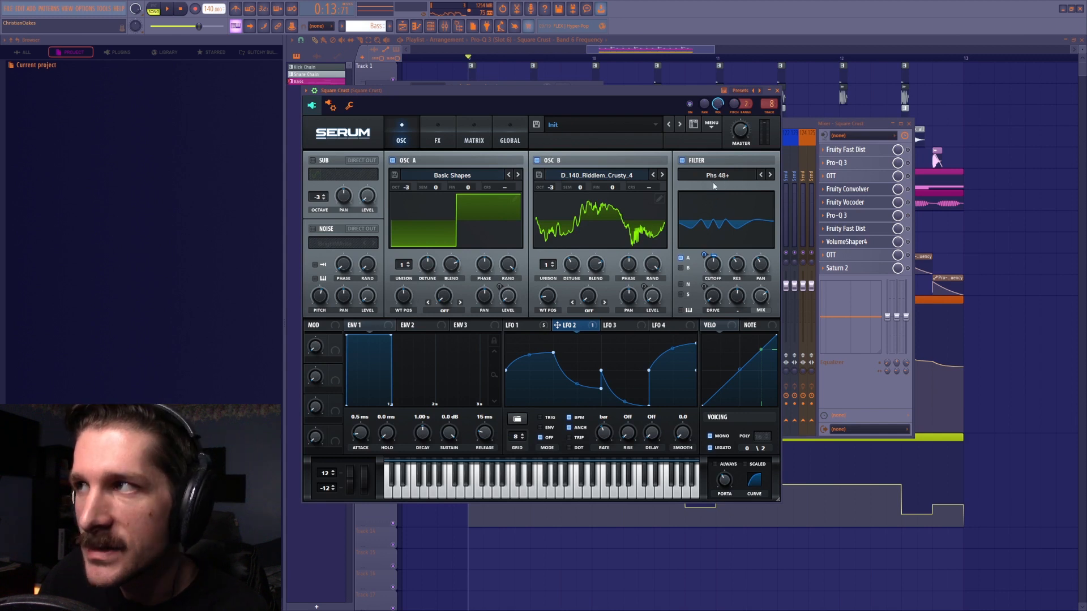
Play the loop through Serum's Phs 48+ filter and slightly adjust the filter's pan.
key(space)
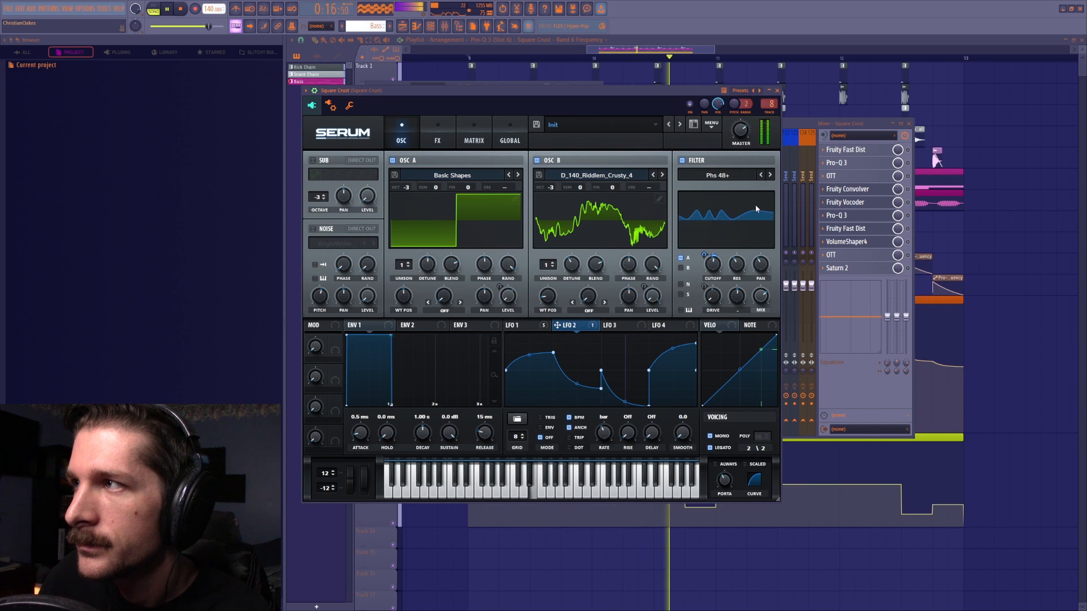
key(space)
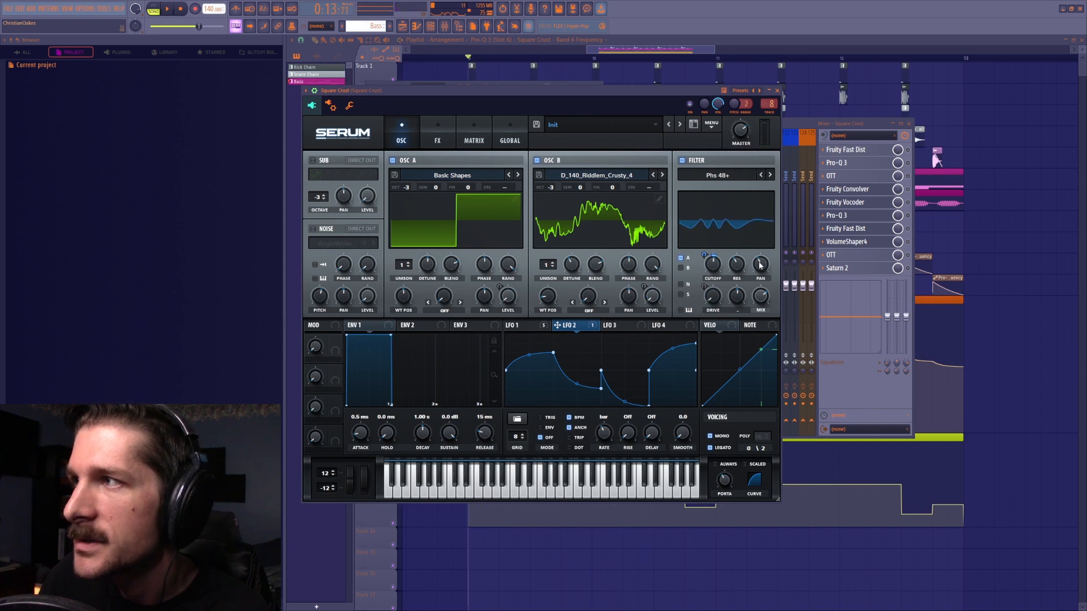
drag(765, 265, 766, 268)
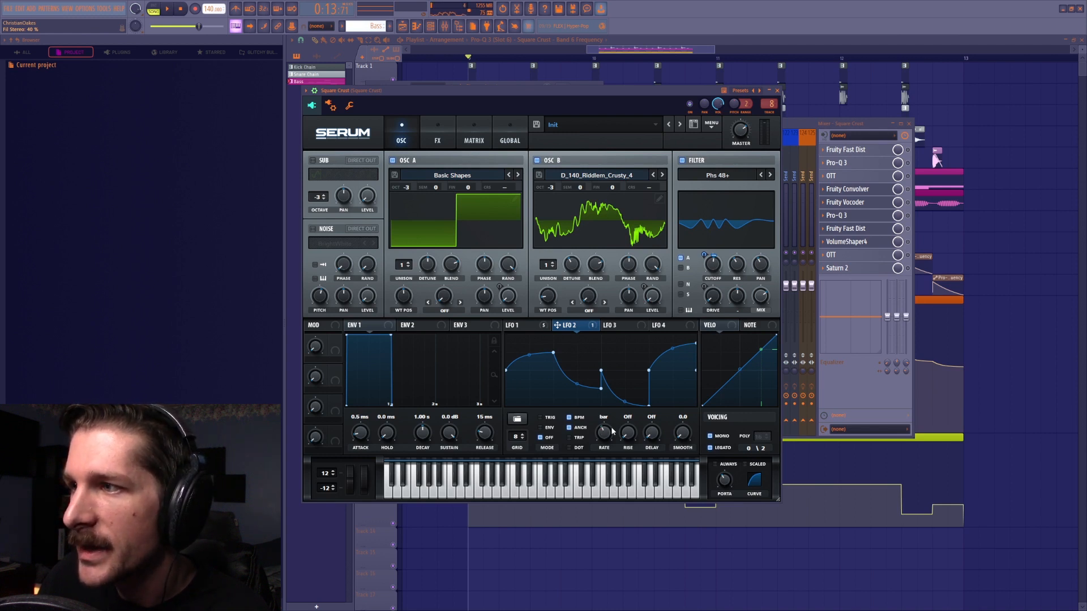
key(space)
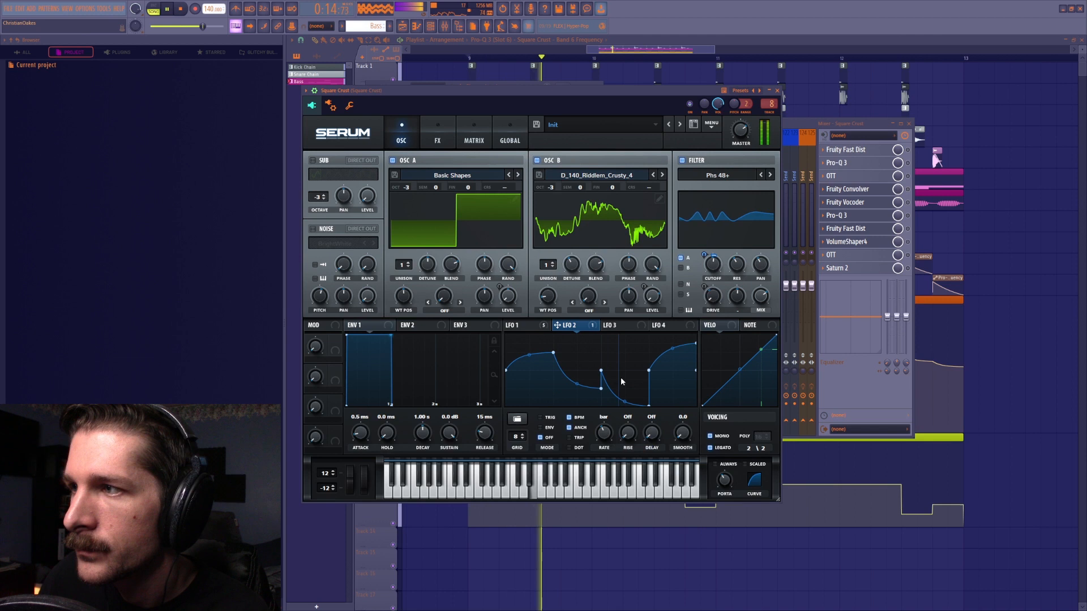
key(space)
Raise LFO 2's lowest curve point near the upper edge and set its filter cutoff modulation to 28, auditioning the loop.
drag(648, 406, 645, 350)
key(space)
key(space)
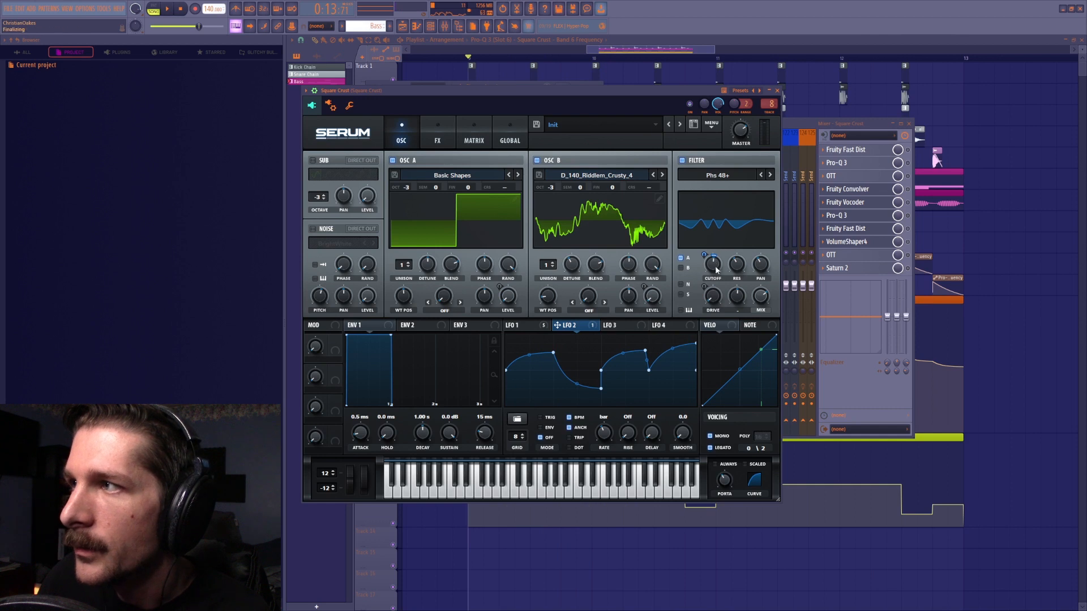
key(space)
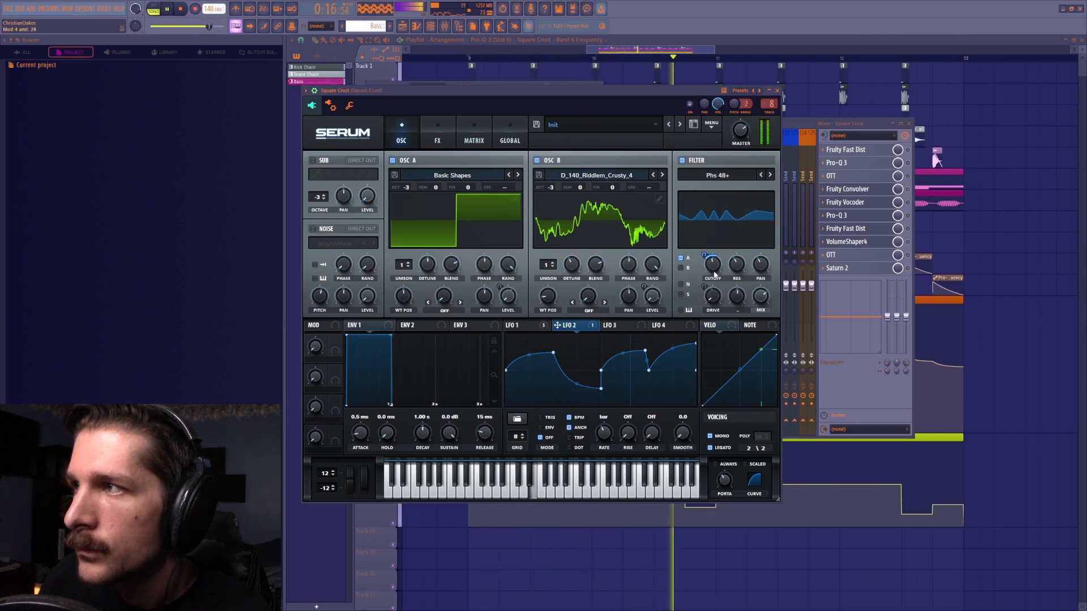
key(space)
Change the Serum filter type to Combs and set LFO 2's cutoff modulation to 6 during playback.
click(717, 175)
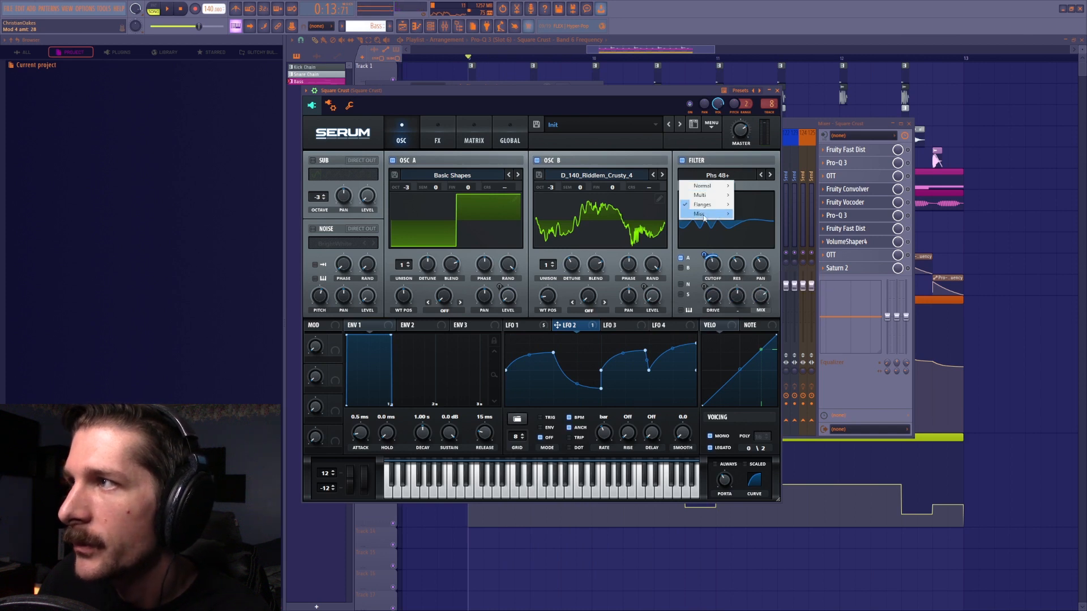
mouse_move(702, 213)
click(767, 298)
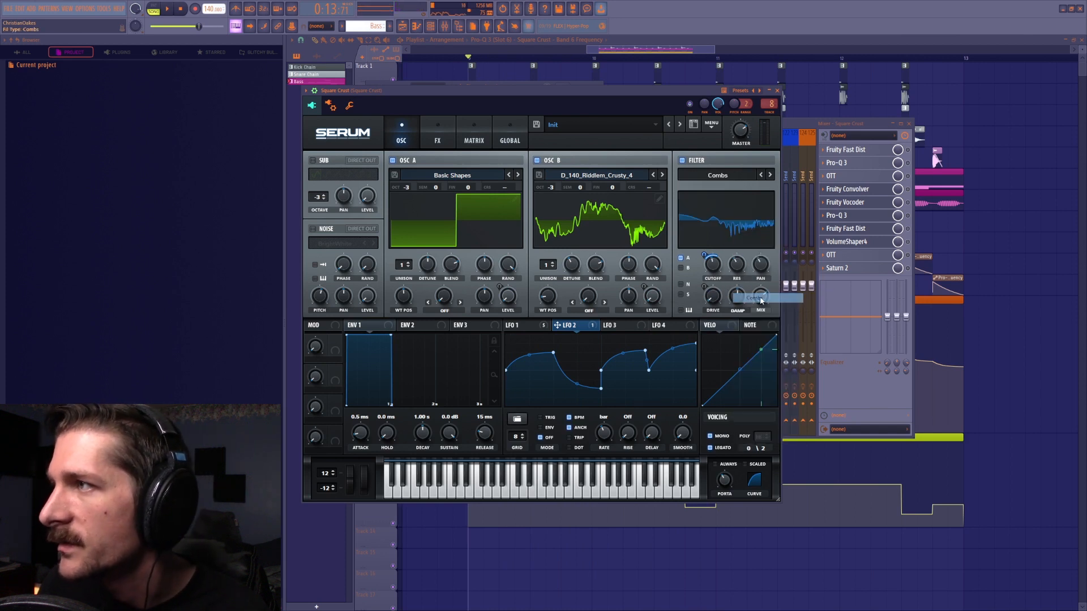
key(space)
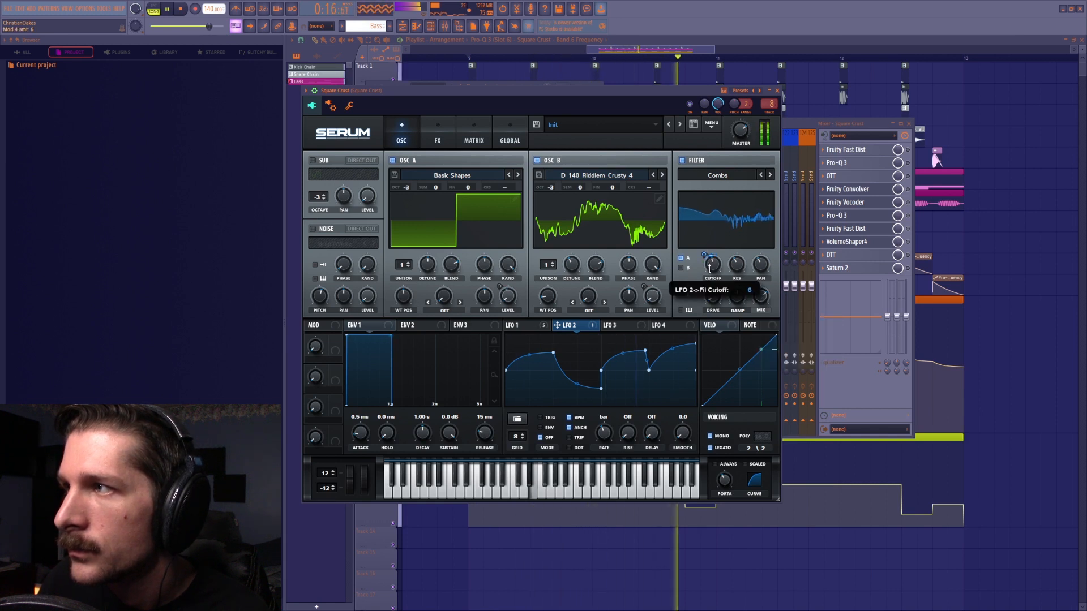
key(space)
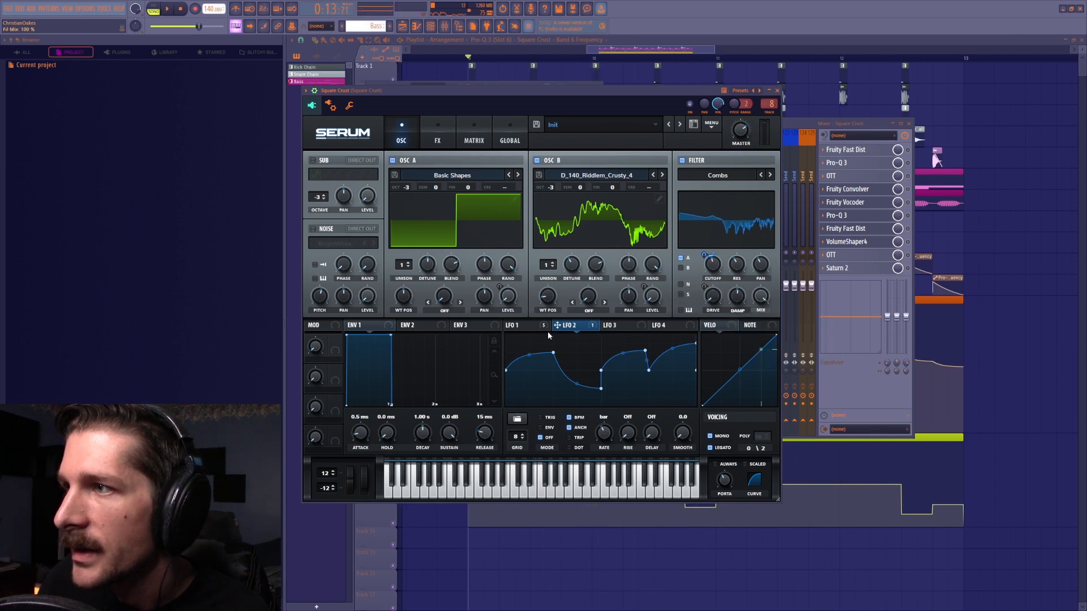
Display LFO 1 and set the Combs filter's mix to 50% while the loop plays.
click(518, 325)
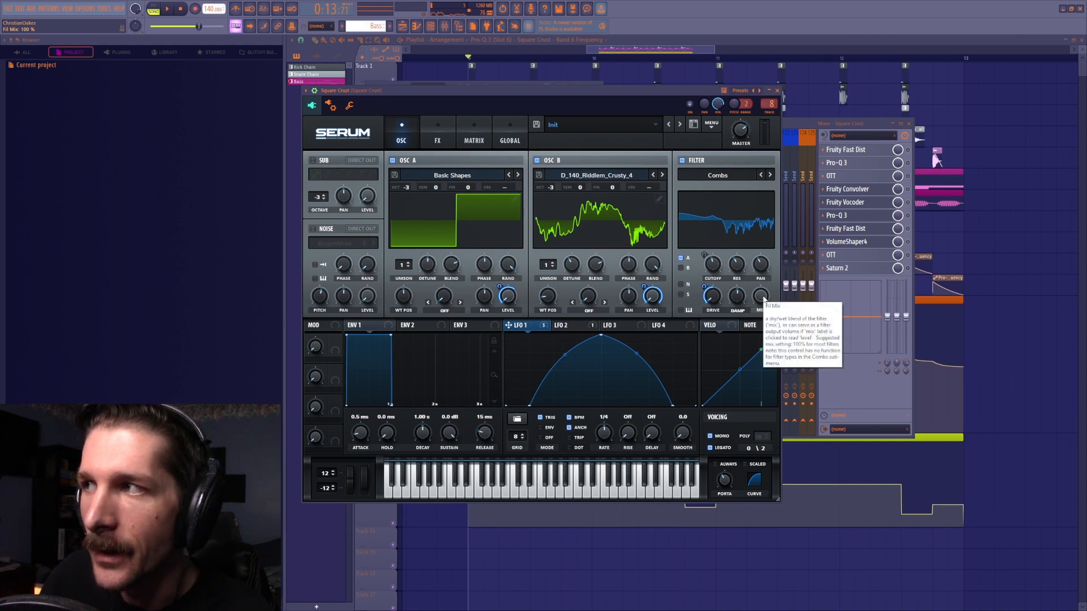
key(space)
drag(764, 300, 759, 375)
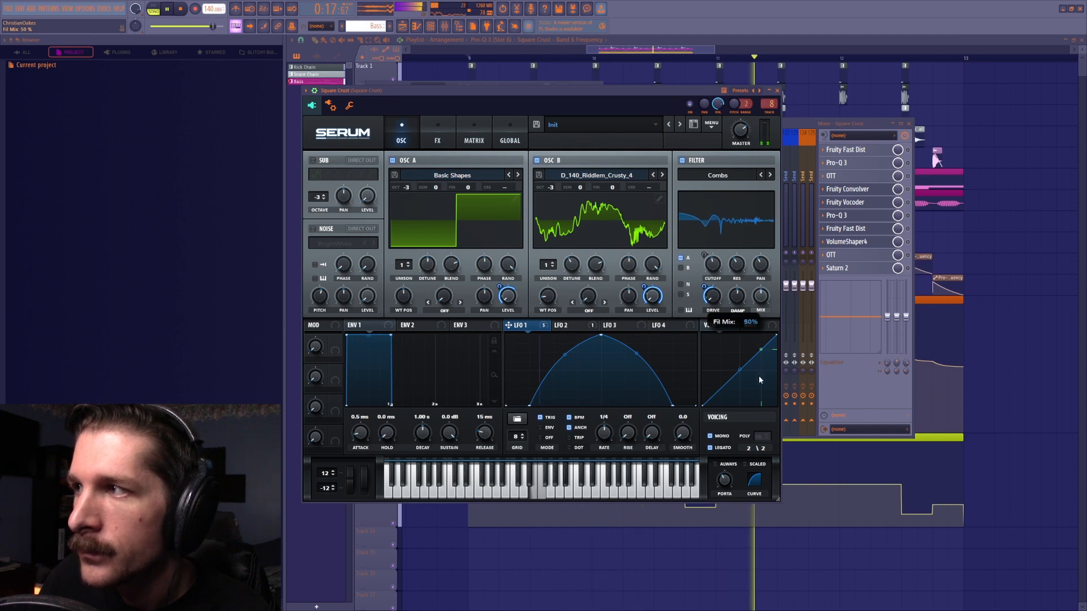
key(space)
Close the Serum and mixer windows and play the full loop from the playlist.
click(912, 180)
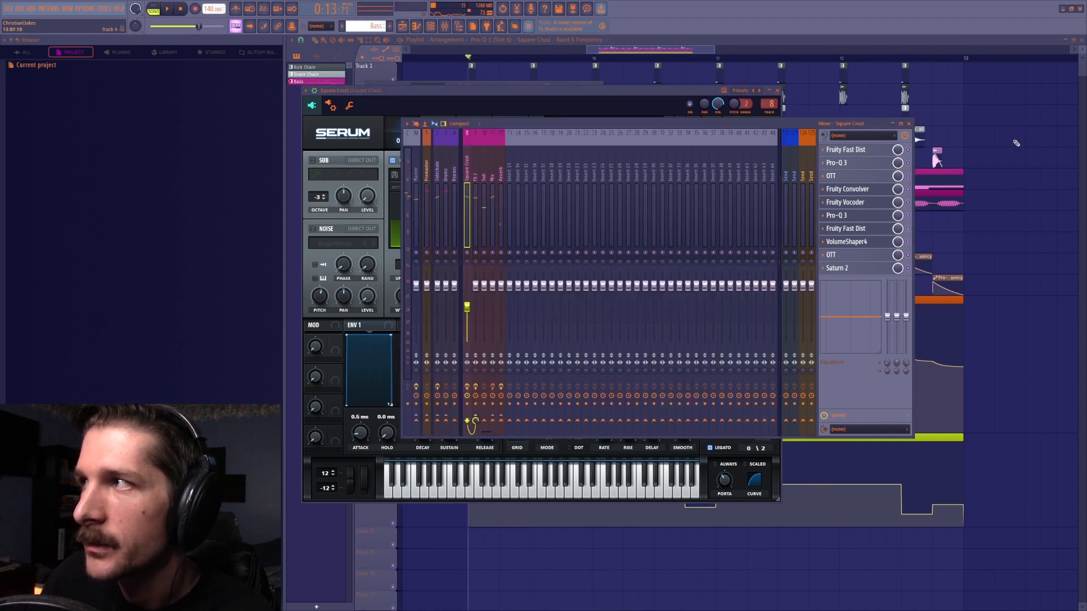
key(F12)
key(space)
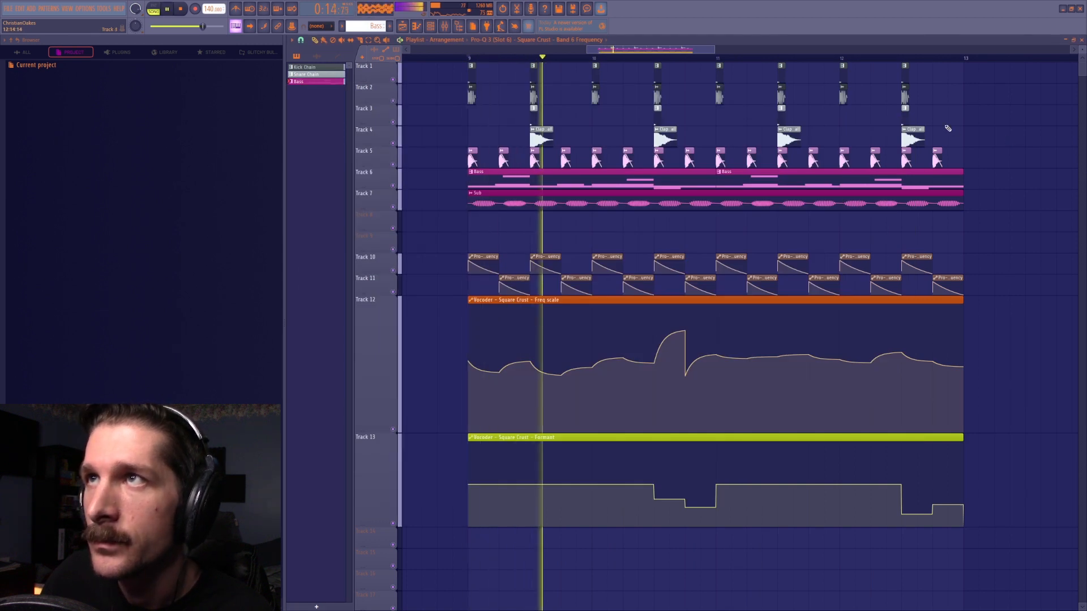
key(space)
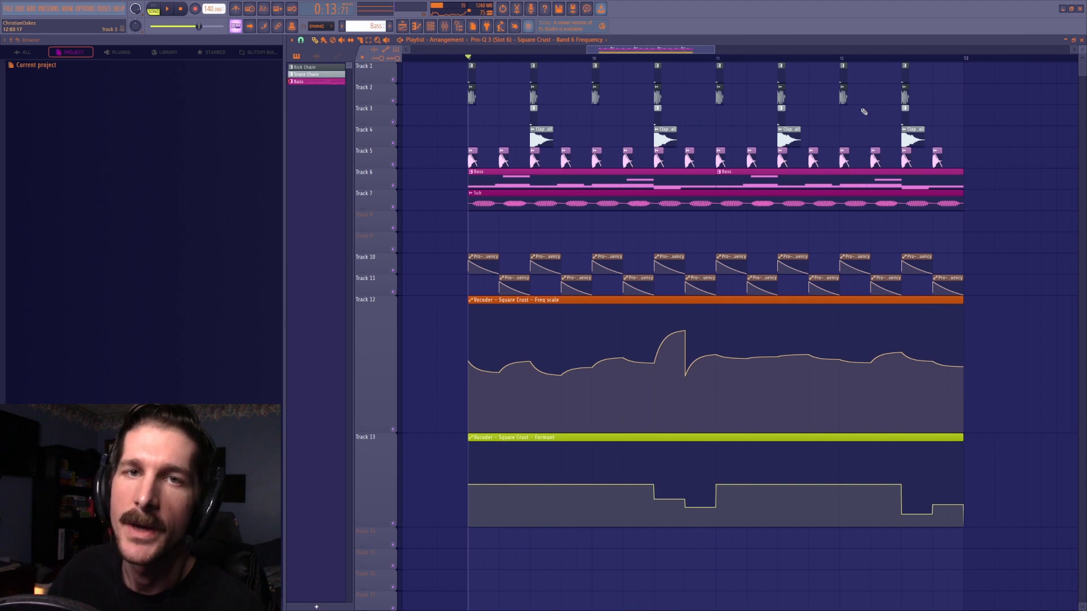